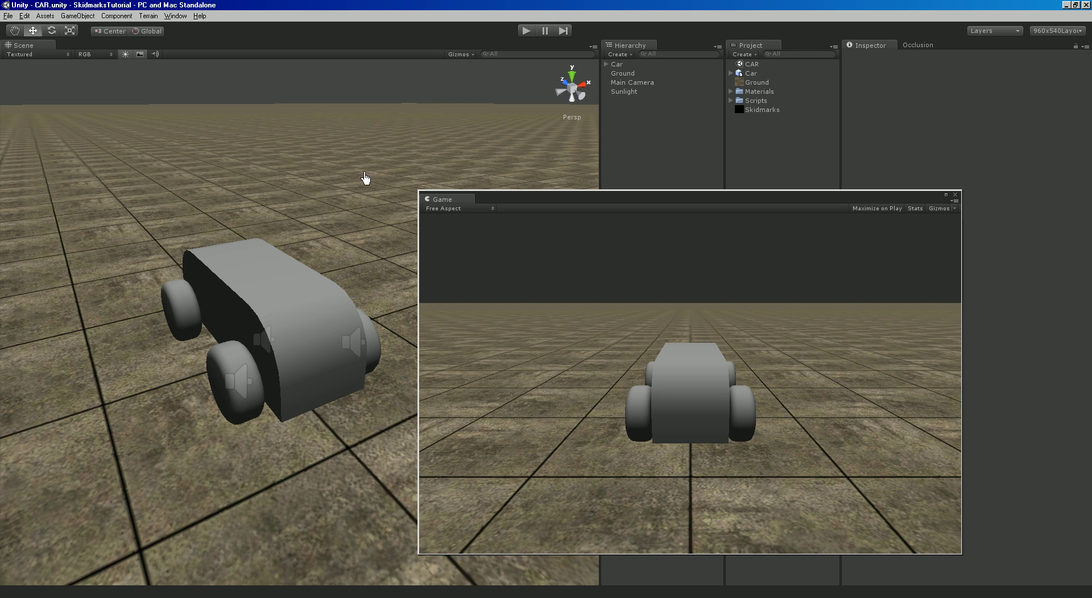
# Orbit the Scene view around the car and drag the floating Game preview down off the panels.
pyautogui.press('alt')
pyautogui.keyDown('alt'); pyautogui.moveTo(338, 250); pyautogui.dragTo(330, 273); pyautogui.keyUp('alt')
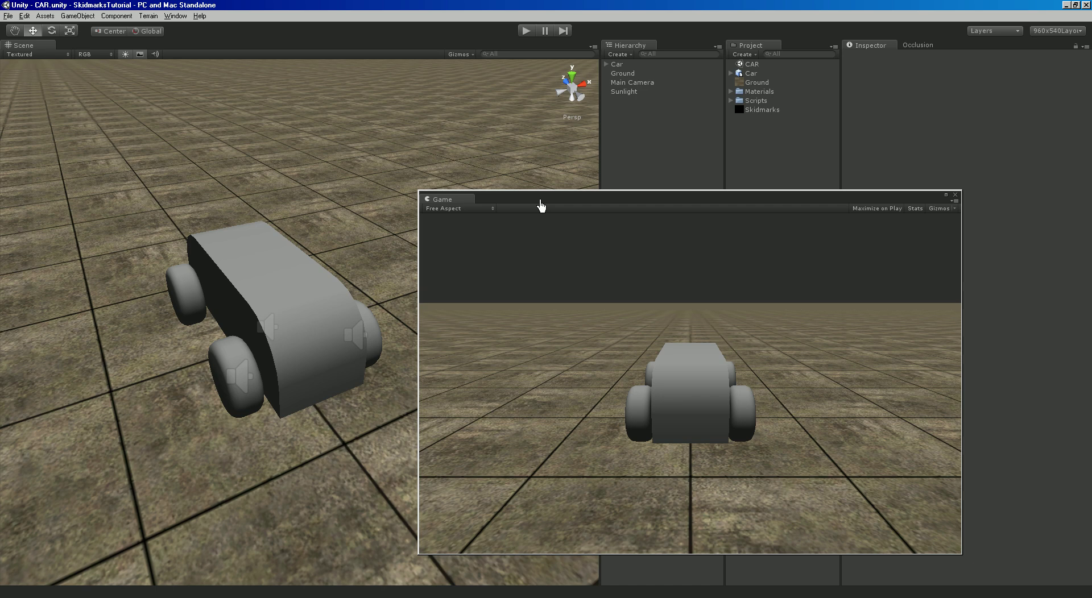
pyautogui.moveTo(541, 204); pyautogui.dragTo(607, 235)
pyautogui.keyDown('alt'); pyautogui.moveTo(354, 234); pyautogui.dragTo(370, 265); pyautogui.keyUp('alt')
pyautogui.moveTo(588, 231); pyautogui.dragTo(581, 229)
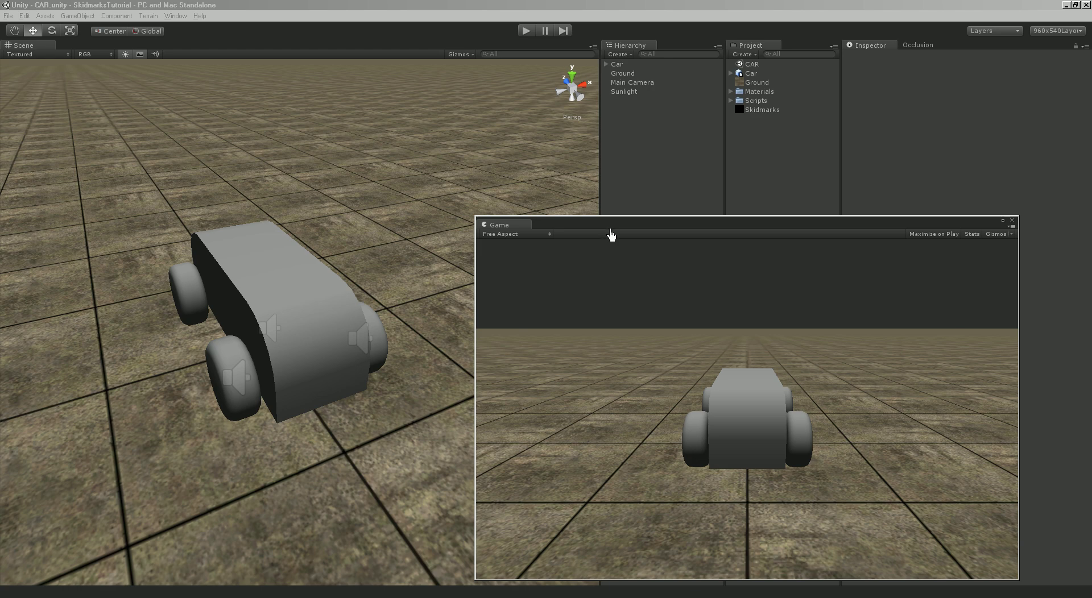
pyautogui.moveTo(597, 227); pyautogui.dragTo(669, 231)
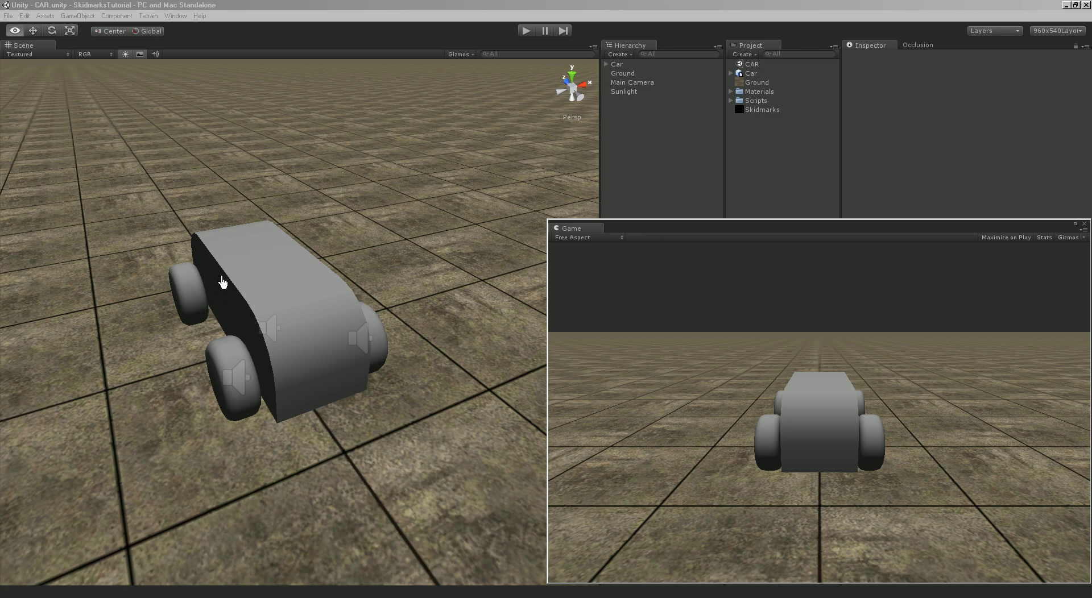
pyautogui.keyDown('alt'); pyautogui.moveTo(220, 292); pyautogui.dragTo(402, 313); pyautogui.keyUp('alt')
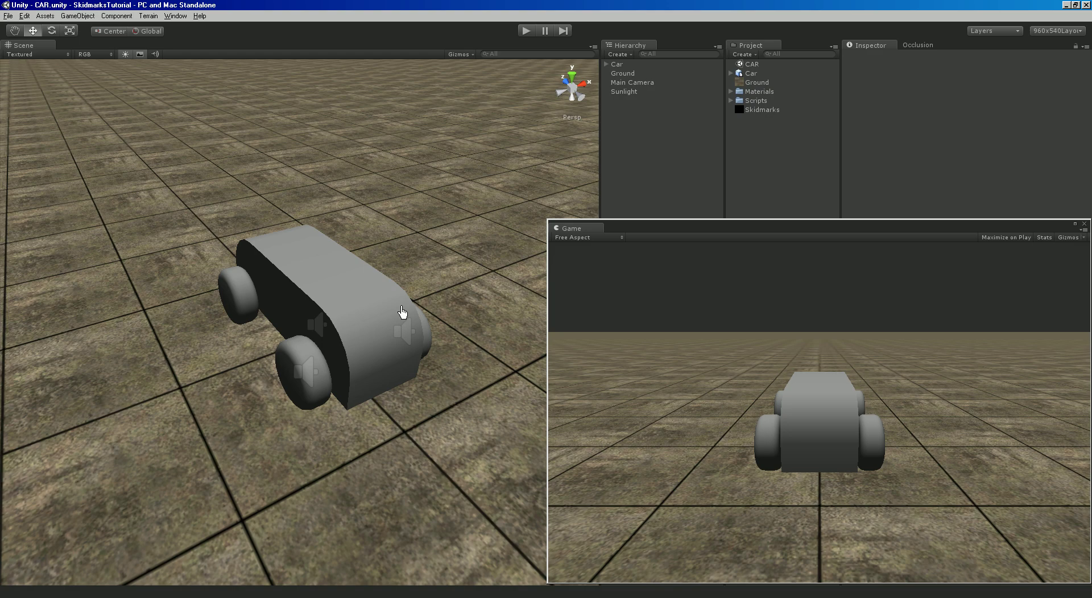
pyautogui.keyDown('alt'); pyautogui.moveTo(402, 312); pyautogui.dragTo(359, 288); pyautogui.keyUp('alt')
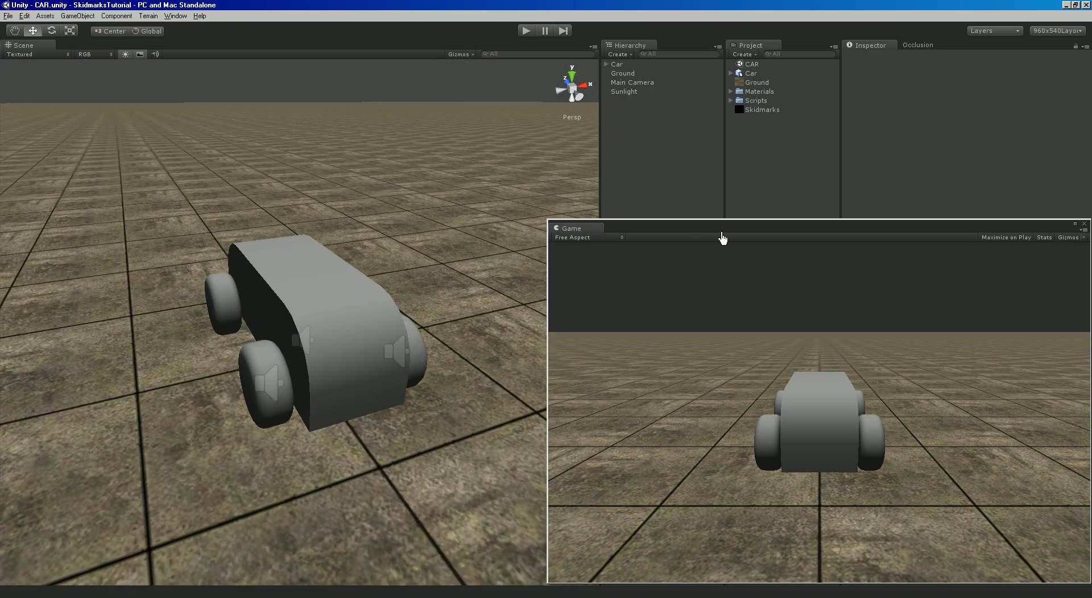
pyautogui.moveTo(722, 238); pyautogui.dragTo(732, 597)
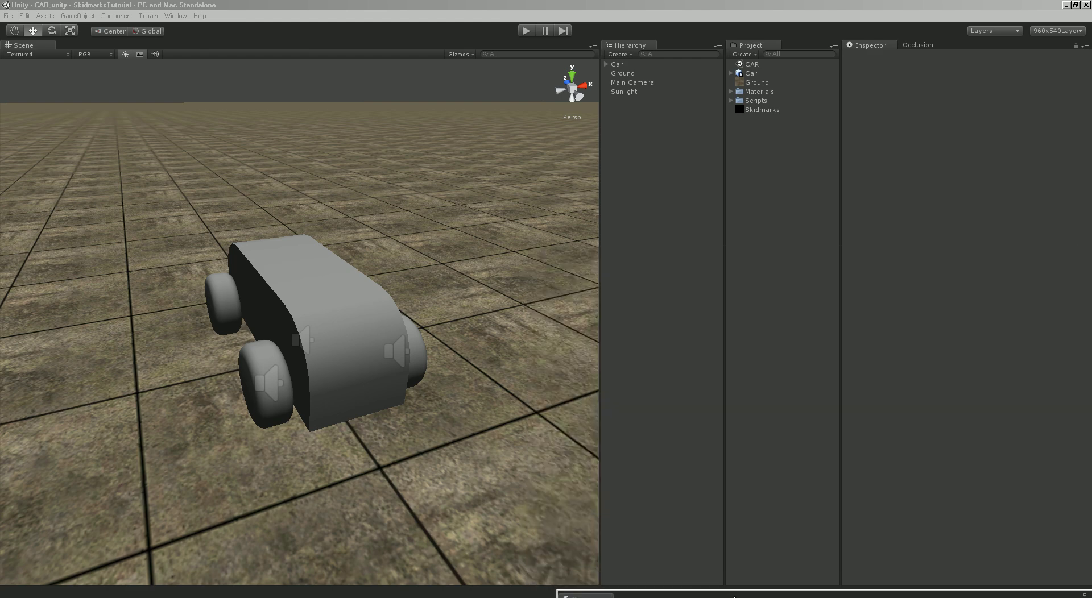
# Inspect the Skidmarks texture, then set the Skidmarks material's shader to Particles > Multiply.
pyautogui.click(753, 110)
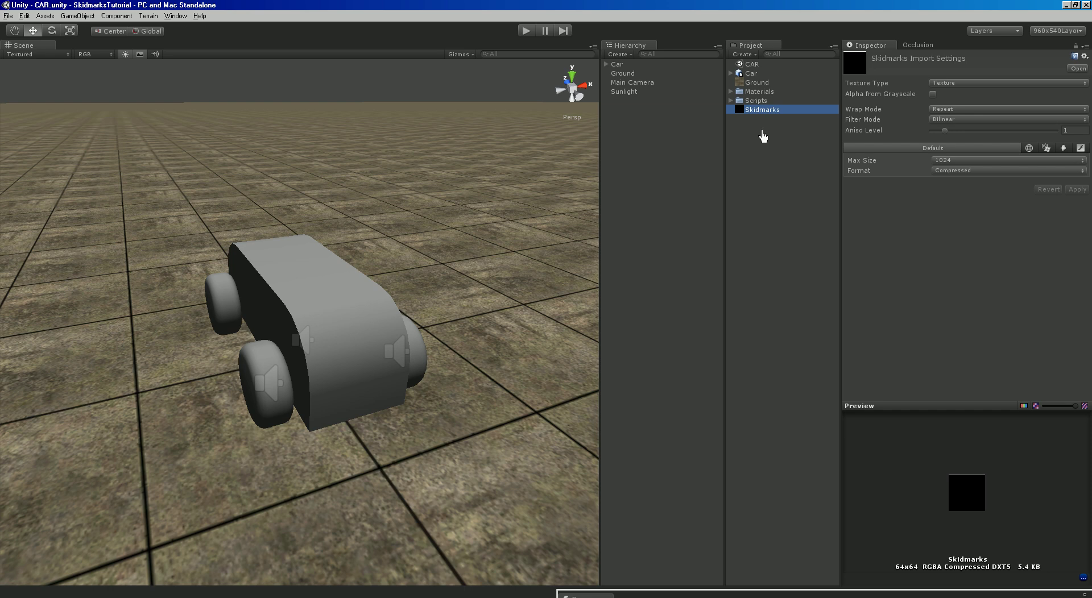
pyautogui.click(730, 92)
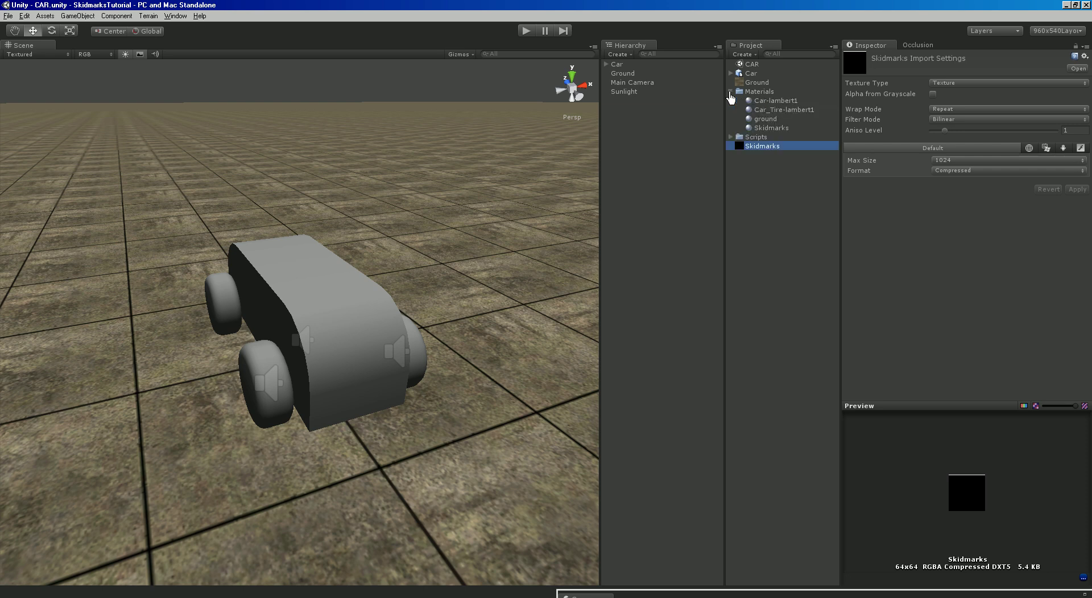
pyautogui.click(764, 128)
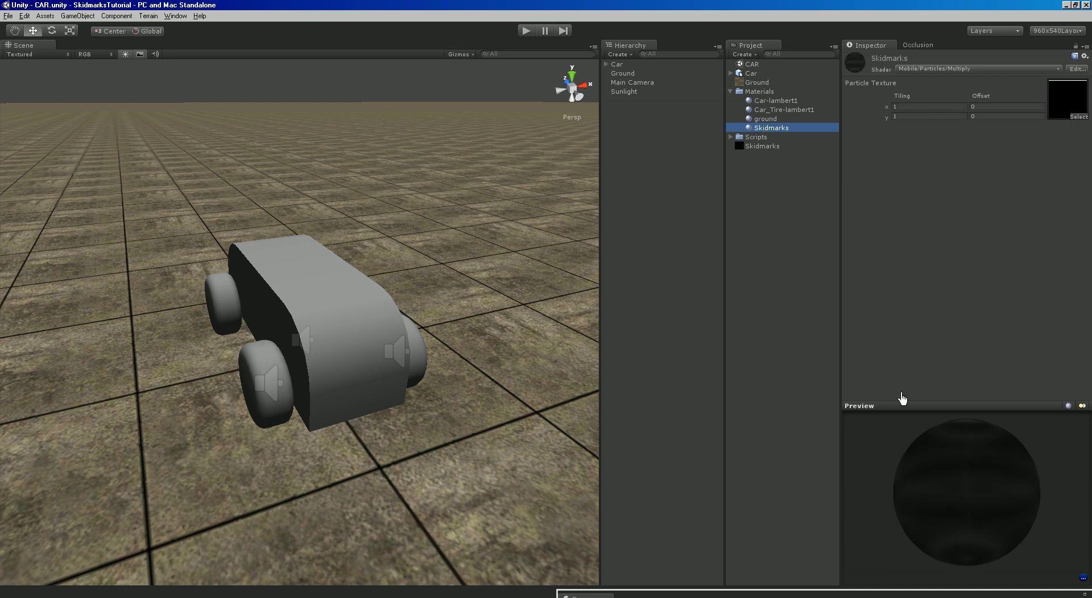
pyautogui.moveTo(902, 405); pyautogui.dragTo(902, 399)
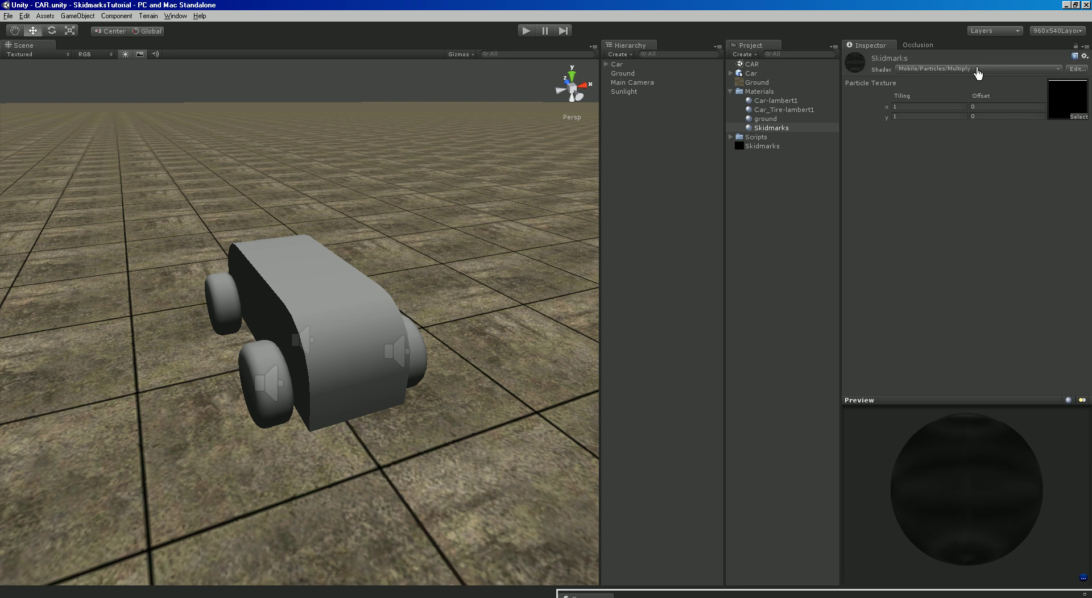
pyautogui.click(952, 70)
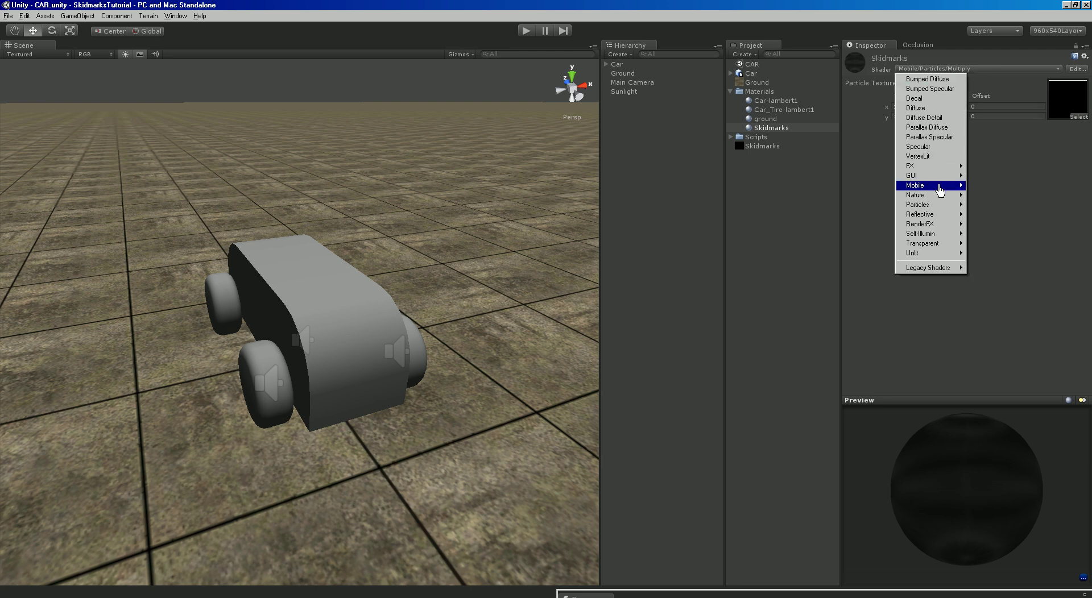
pyautogui.moveTo(940, 212)
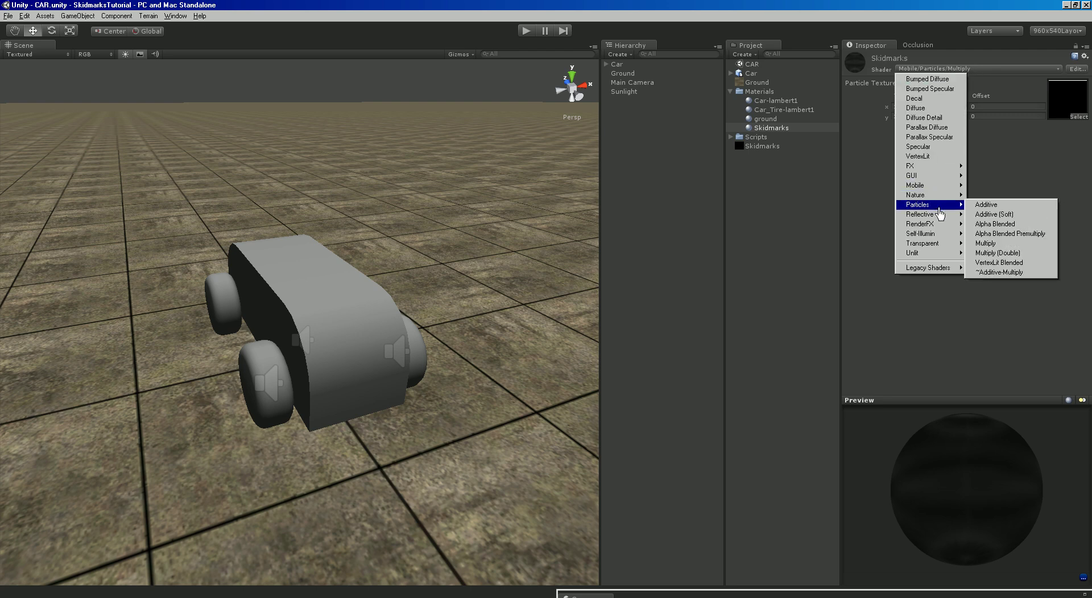
pyautogui.click(990, 245)
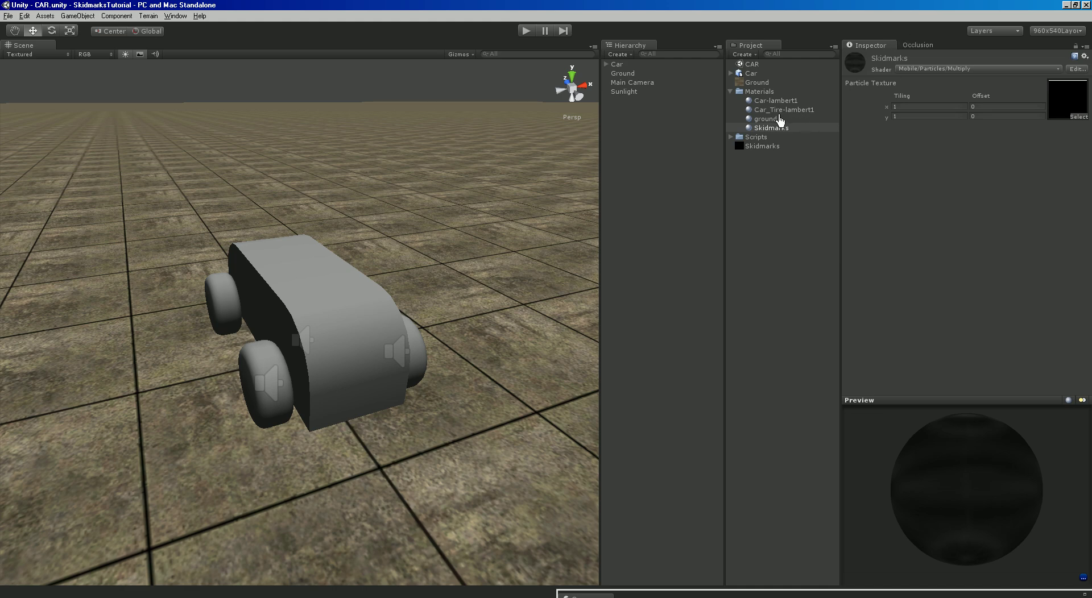
pyautogui.click(730, 92)
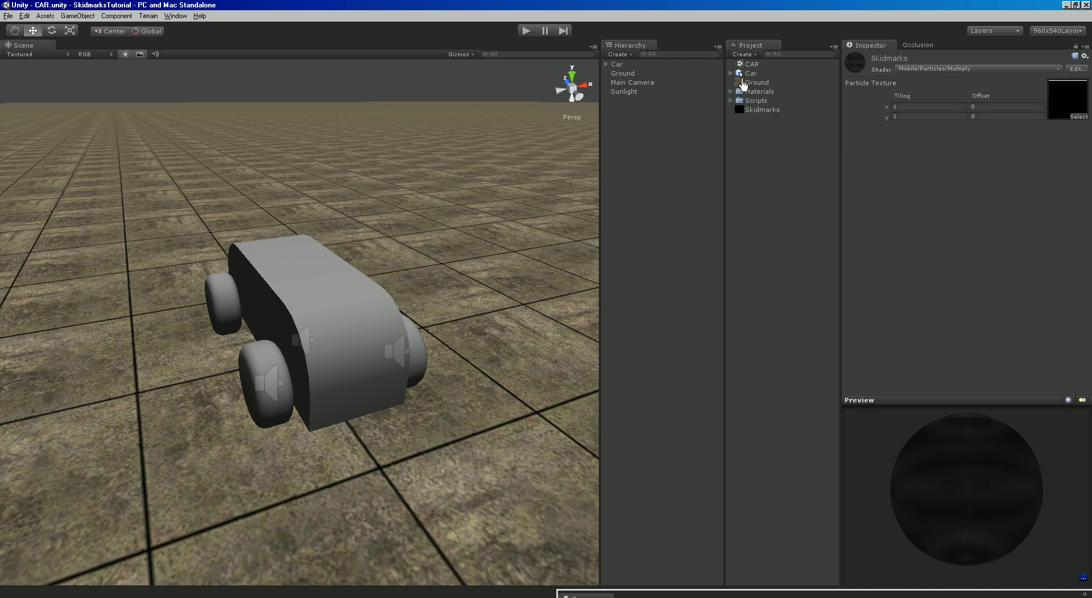
# Expand the Car object and its wheel colliders in the Hierarchy.
pyautogui.click(748, 74)
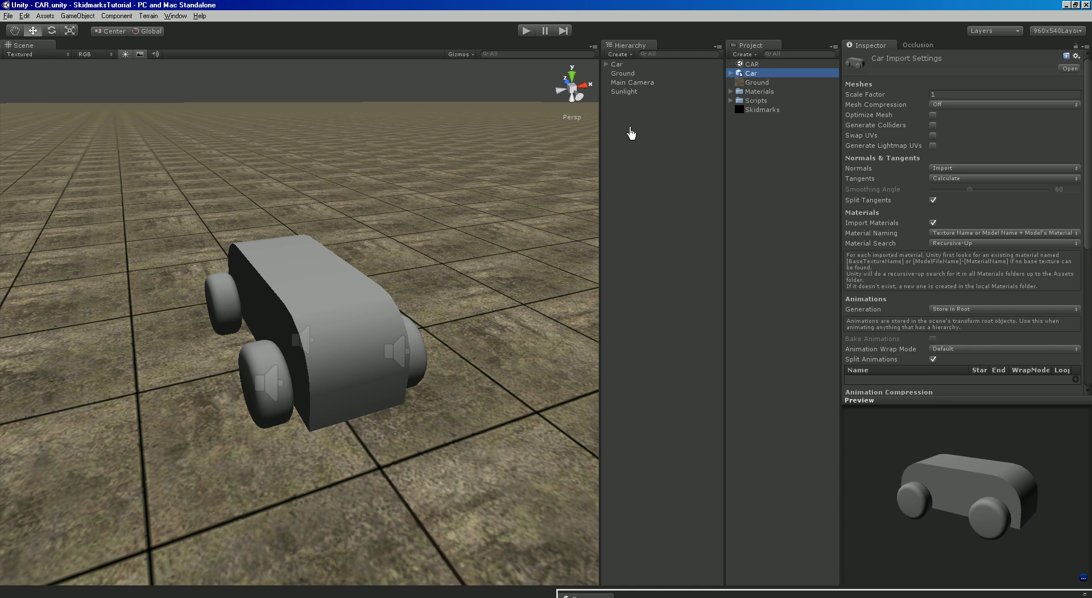
pyautogui.click(606, 65)
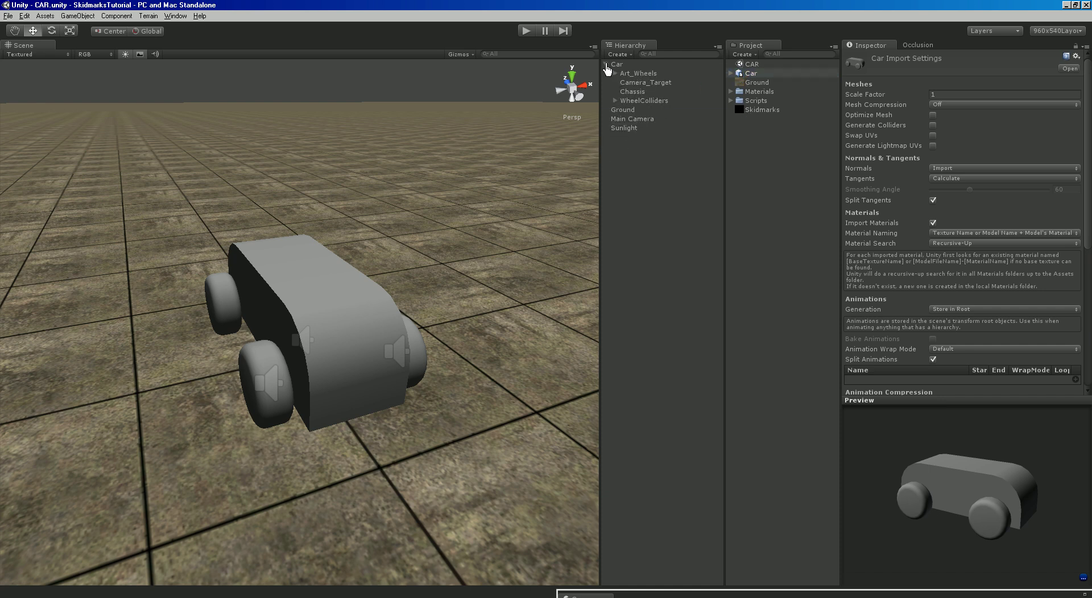
pyautogui.click(615, 100)
pyautogui.keyDown('alt'); pyautogui.moveTo(546, 193); pyautogui.dragTo(475, 260); pyautogui.keyUp('alt')
pyautogui.keyDown('alt'); pyautogui.moveTo(348, 319); pyautogui.dragTo(368, 272); pyautogui.keyUp('alt')
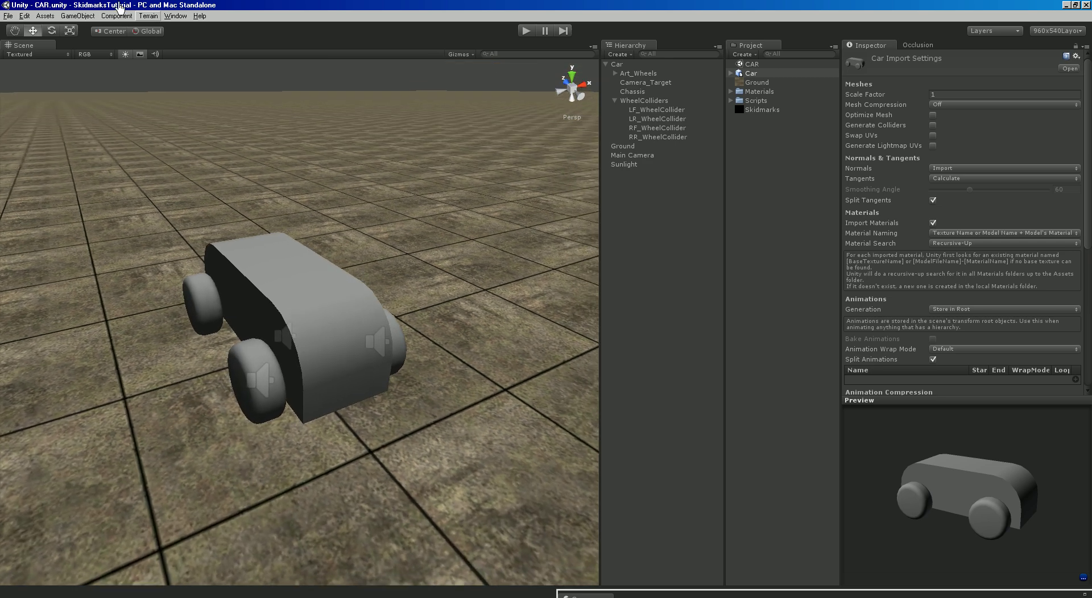
# Create an empty GameObject and move it beneath the rear-left wheel.
pyautogui.click(89, 17)
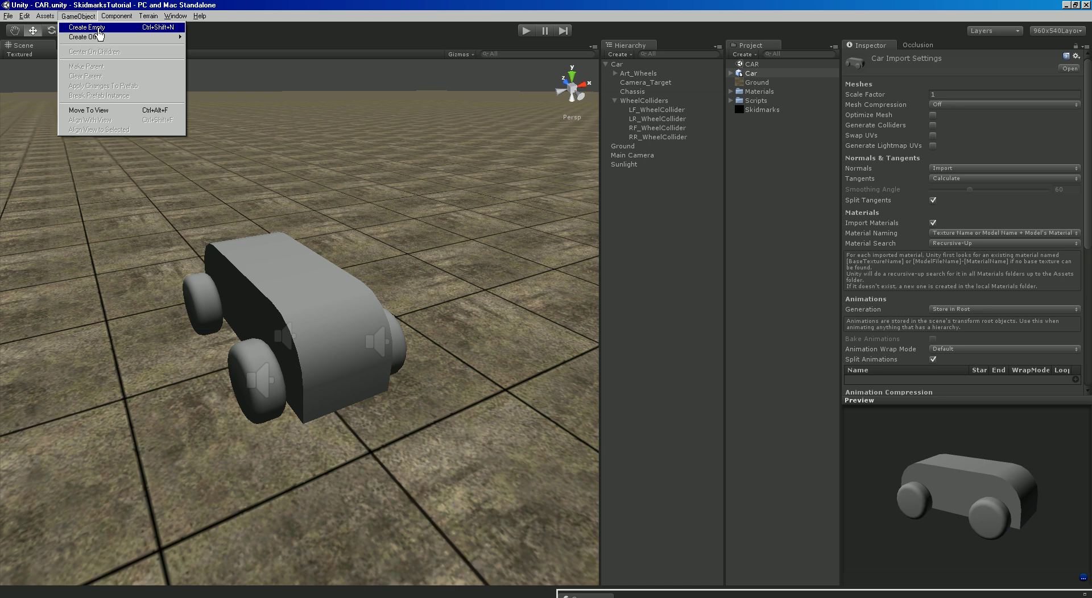
pyautogui.click(98, 28)
pyautogui.keyDown('alt'); pyautogui.moveTo(342, 318); pyautogui.dragTo(374, 356); pyautogui.keyUp('alt')
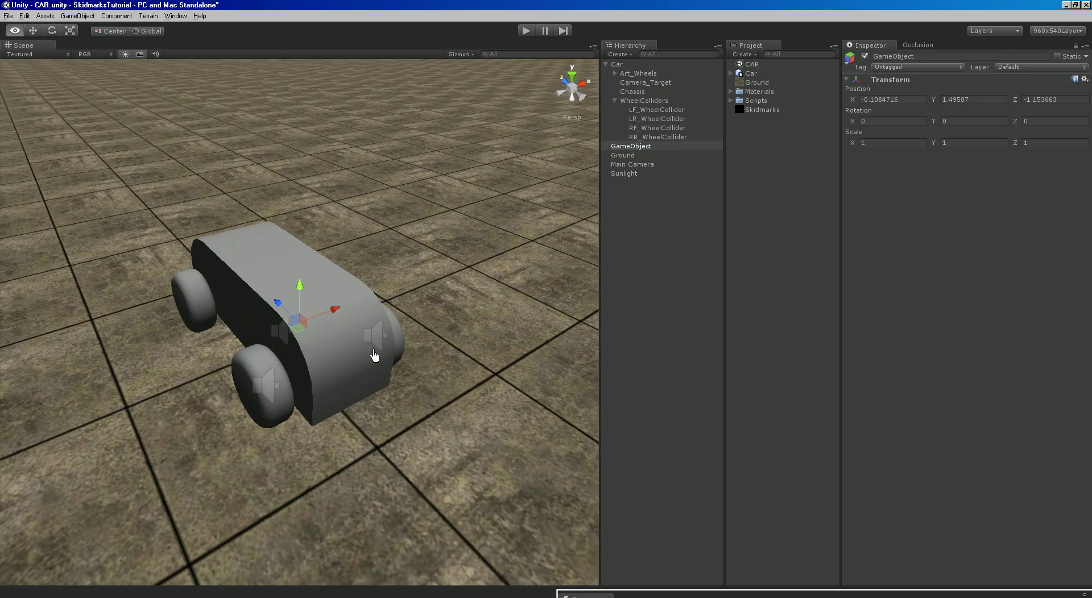
pyautogui.moveTo(336, 310); pyautogui.dragTo(385, 475)
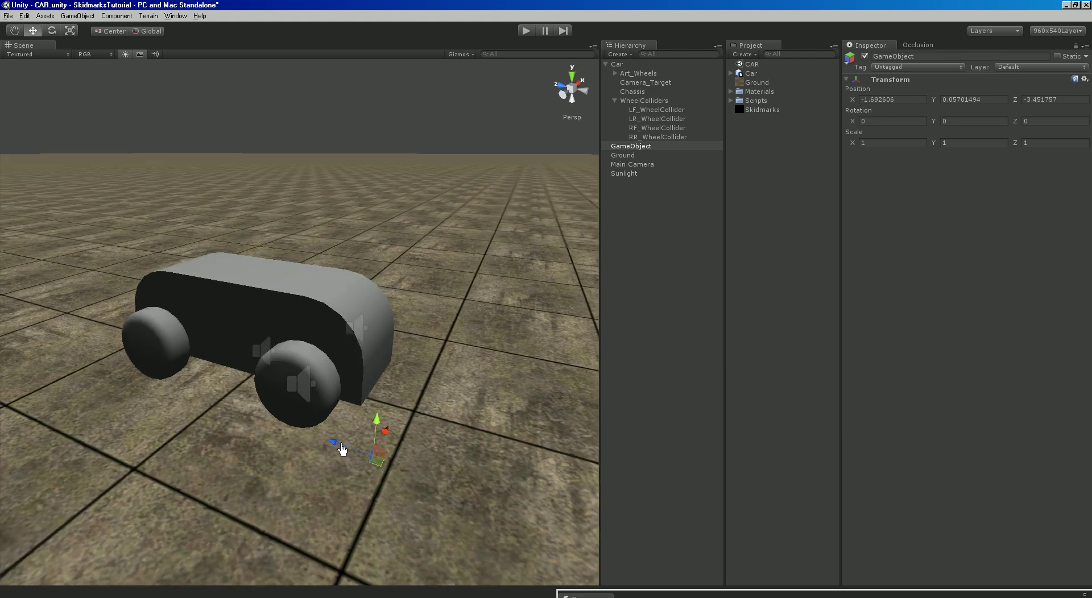
pyautogui.moveTo(341, 448); pyautogui.dragTo(220, 312)
# Fine-tune the empty's position under the rear-left wheel from side and rear views.
pyautogui.keyDown('alt'); pyautogui.moveTo(221, 312); pyautogui.dragTo(628, 26, button='right'); pyautogui.keyUp('alt')
pyautogui.keyDown('alt'); pyautogui.moveTo(449, 285); pyautogui.dragTo(462, 299, button='right'); pyautogui.keyUp('alt')
pyautogui.keyDown('alt'); pyautogui.moveTo(462, 299); pyautogui.dragTo(314, 171); pyautogui.keyUp('alt')
pyautogui.moveTo(292, 369)
pyautogui.mouseDown()
pyautogui.moveTo(568, 350)
pyautogui.moveTo(301, 378)
pyautogui.mouseUp()
pyautogui.keyDown('alt'); pyautogui.moveTo(301, 377); pyautogui.dragTo(402, 342, button='right'); pyautogui.keyUp('alt')
pyautogui.keyDown('alt'); pyautogui.moveTo(403, 342); pyautogui.dragTo(310, 392); pyautogui.keyUp('alt')
pyautogui.keyDown('alt'); pyautogui.moveTo(311, 391); pyautogui.dragTo(305, 311, button='right'); pyautogui.keyUp('alt')
pyautogui.keyDown('alt'); pyautogui.moveTo(305, 311); pyautogui.dragTo(342, 387); pyautogui.keyUp('alt')
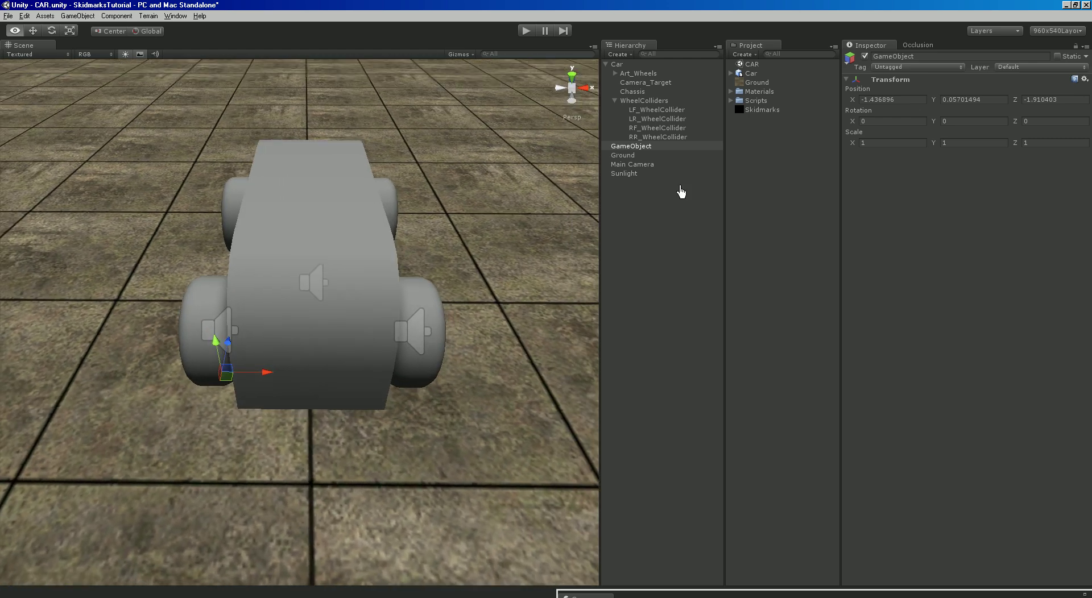
# Duplicate the empty and place the copy under the right rear wheel.
pyautogui.click(649, 148)
pyautogui.hotkey('ctrl', 'd')
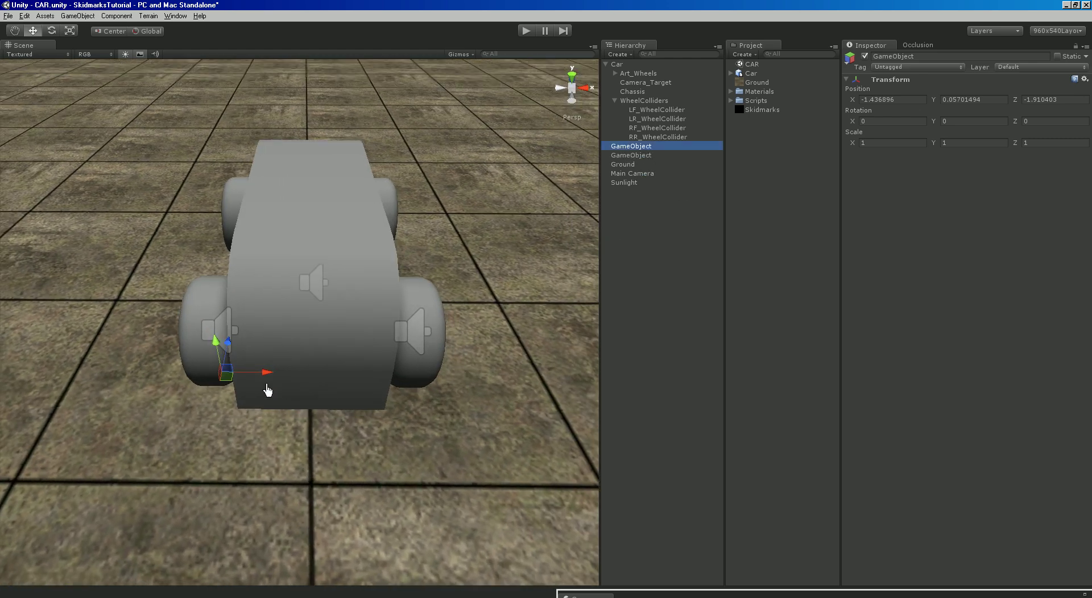
pyautogui.moveTo(268, 375); pyautogui.dragTo(455, 404)
pyautogui.keyDown('alt'); pyautogui.moveTo(455, 404); pyautogui.dragTo(434, 254); pyautogui.keyUp('alt')
pyautogui.moveTo(463, 371); pyautogui.dragTo(634, 139)
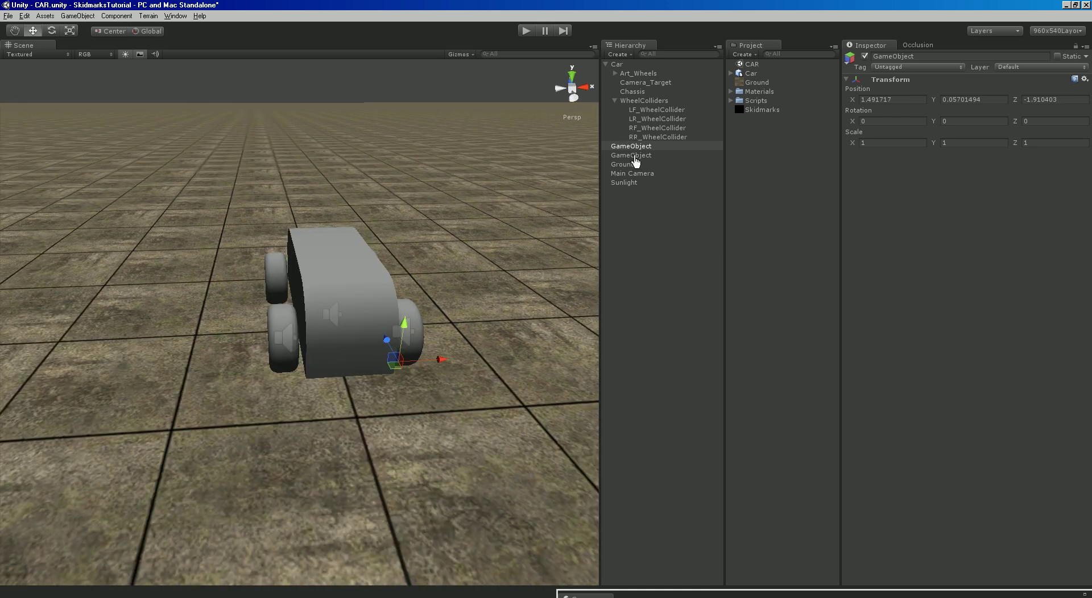
# Name the copy RightSkid and the original empty LeftSkid.
pyautogui.click(644, 147)
pyautogui.write('RightSkid')
pyautogui.press('Return')
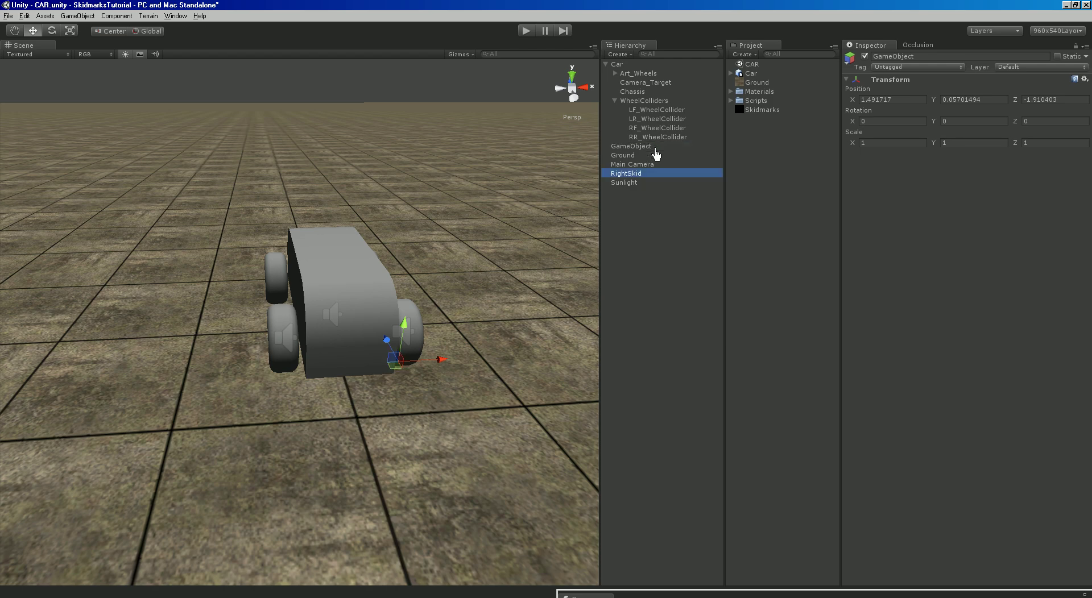
pyautogui.click(654, 148)
pyautogui.press('f')
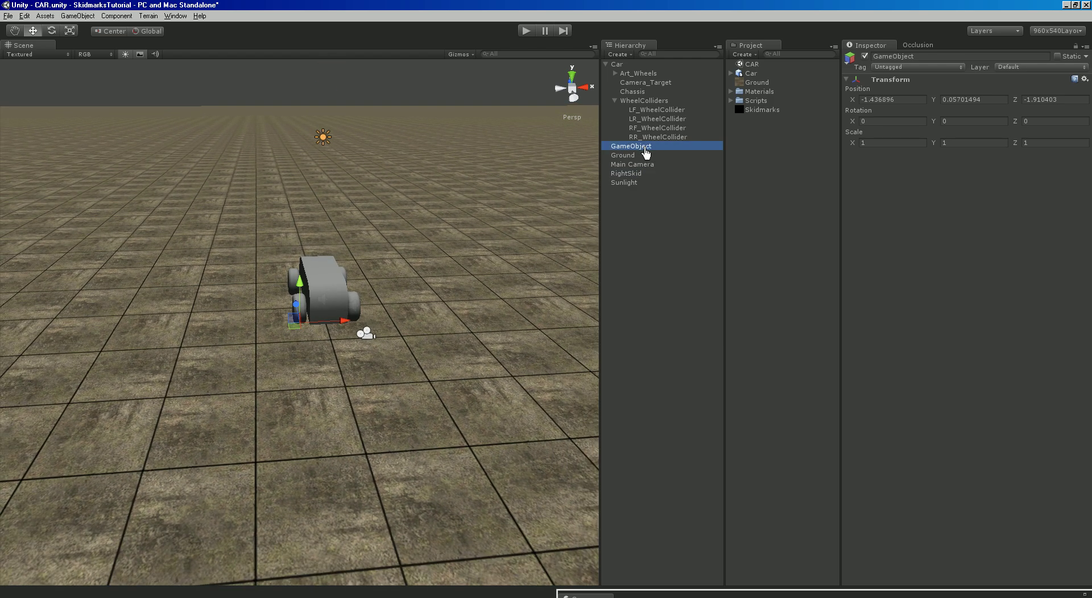
pyautogui.click(646, 148)
pyautogui.write('LeftSkid')
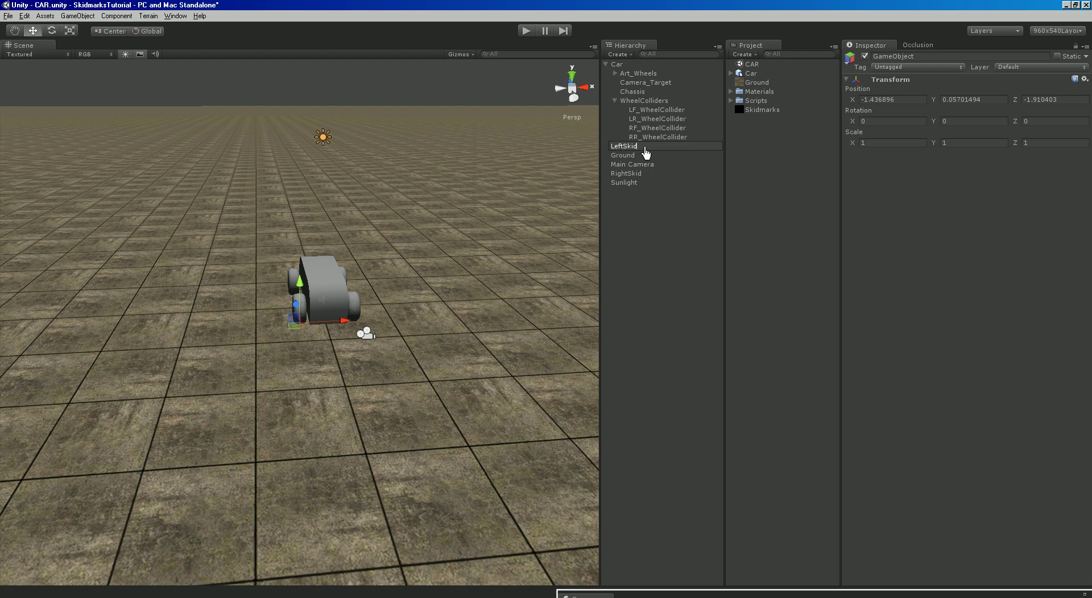
pyautogui.press('Return')
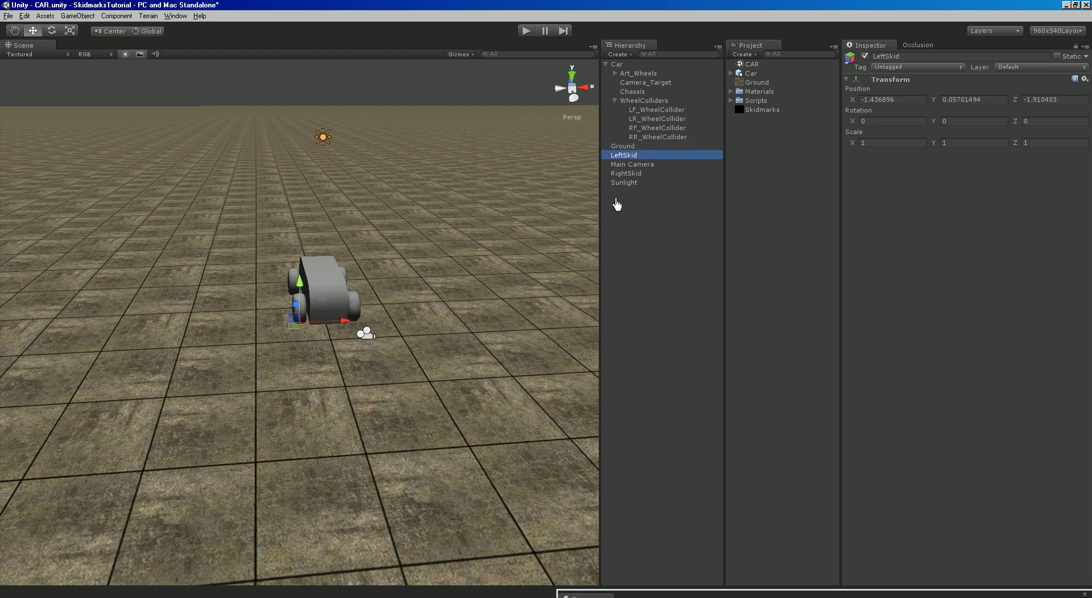
pyautogui.press('f')
# Parent LeftSkid and RightSkid under Car.
pyautogui.keyDown('ctrl'); pyautogui.click(630, 173); pyautogui.keyUp('ctrl')
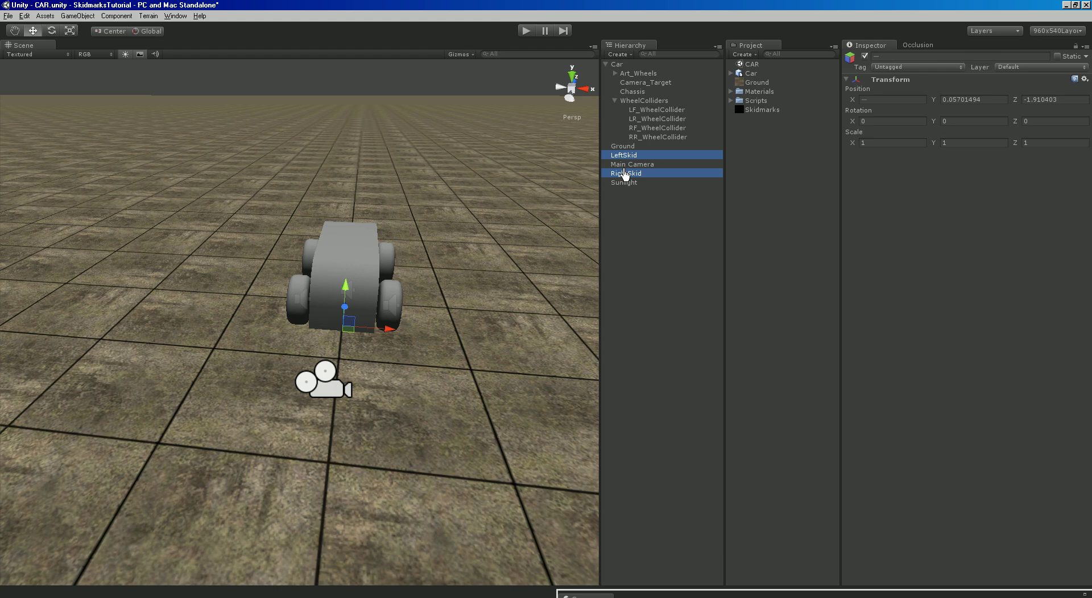
pyautogui.keyDown('alt'); pyautogui.moveTo(422, 211); pyautogui.dragTo(446, 217); pyautogui.keyUp('alt')
pyautogui.keyDown('alt'); pyautogui.moveTo(446, 217); pyautogui.dragTo(441, 248, button='middle'); pyautogui.keyUp('alt')
pyautogui.moveTo(629, 155); pyautogui.dragTo(619, 66)
# Tidy Car's hierarchy and check the LeftSkid and RightSkid positions.
pyautogui.click(620, 65)
pyautogui.click(606, 64)
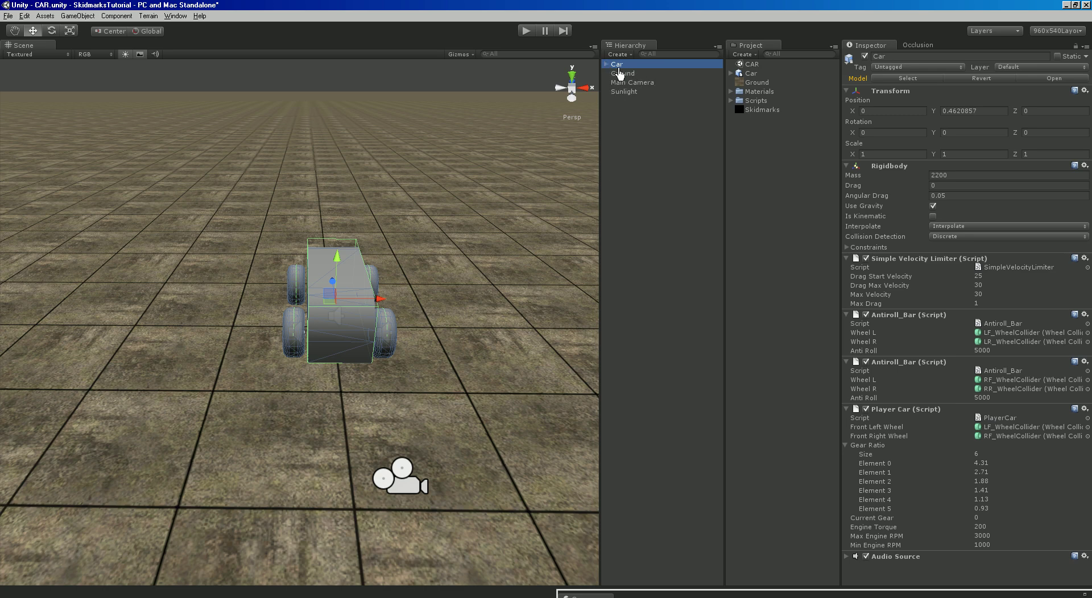
pyautogui.click(606, 64)
pyautogui.click(614, 119)
pyautogui.click(632, 101)
pyautogui.click(636, 110)
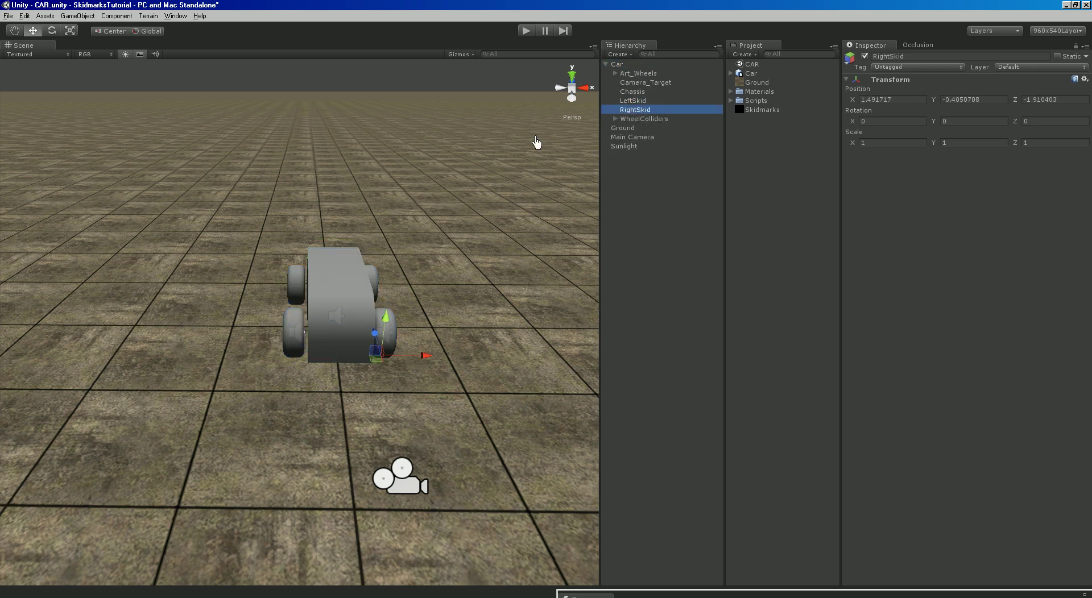
# Add a Trail Renderer to both LeftSkid and RightSkid via Component > Effects.
pyautogui.keyDown('alt'); pyautogui.moveTo(536, 141); pyautogui.dragTo(484, 256); pyautogui.keyUp('alt')
pyautogui.click(633, 100)
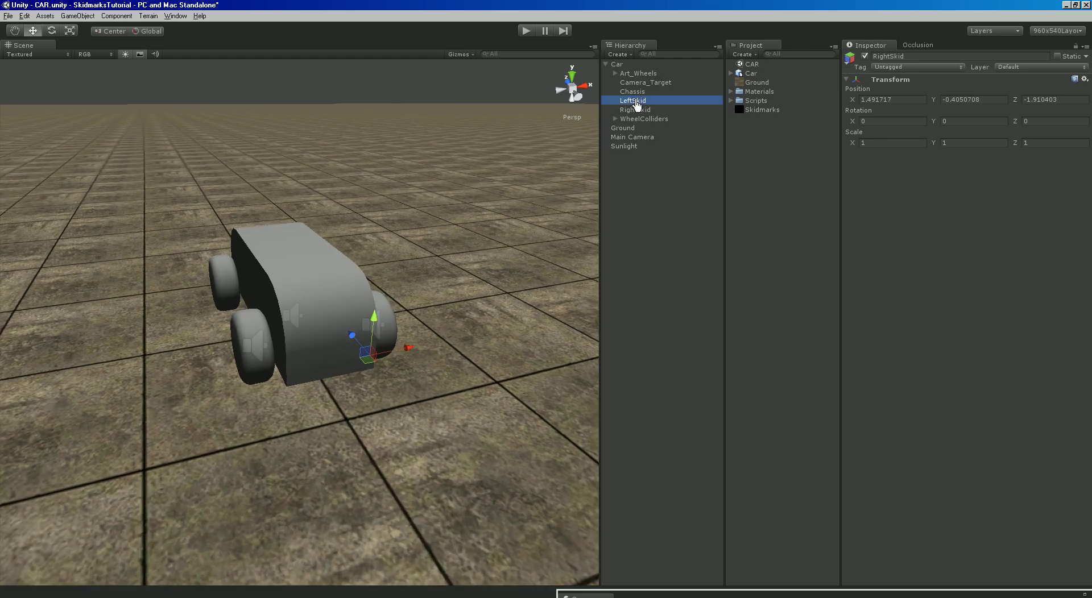
pyautogui.click(636, 110)
pyautogui.click(615, 119)
pyautogui.keyDown('ctrl'); pyautogui.click(634, 101); pyautogui.keyUp('ctrl')
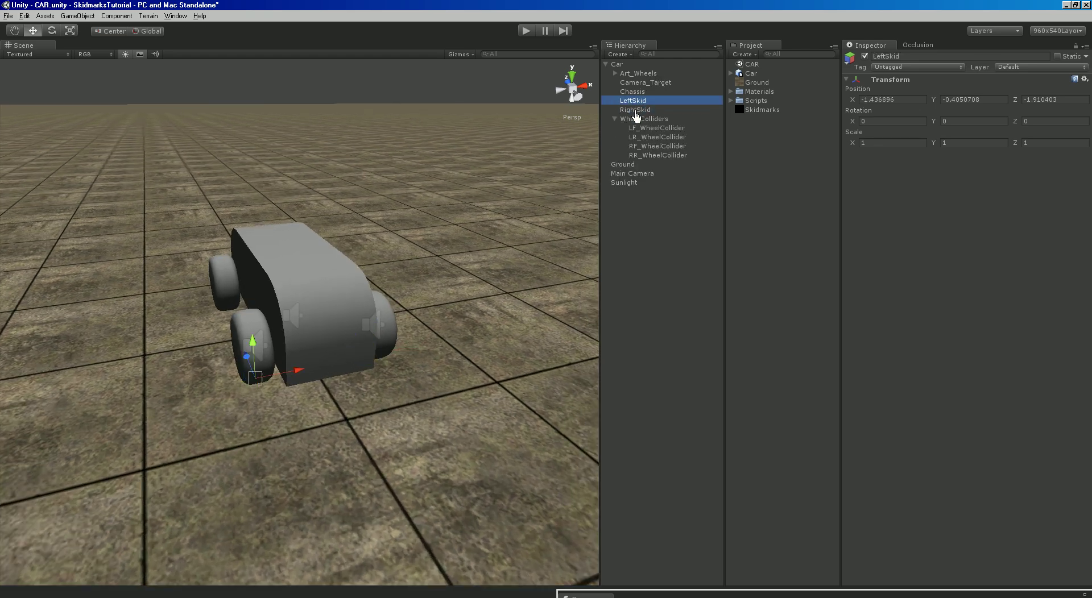
pyautogui.keyDown('alt'); pyautogui.moveTo(446, 175); pyautogui.dragTo(386, 206); pyautogui.keyUp('alt')
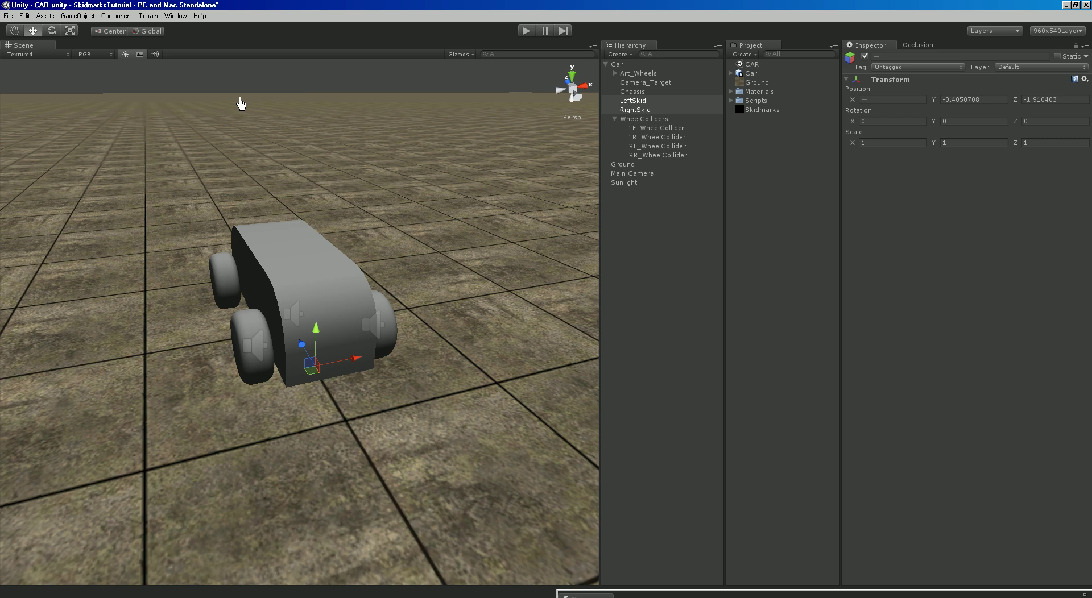
pyautogui.click(121, 17)
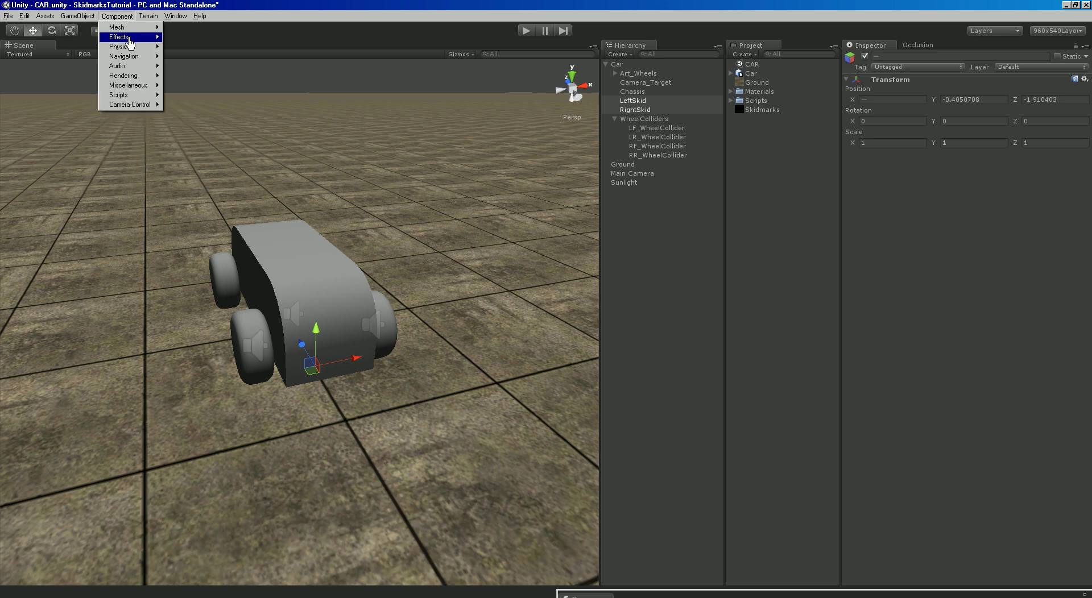
pyautogui.moveTo(122, 37)
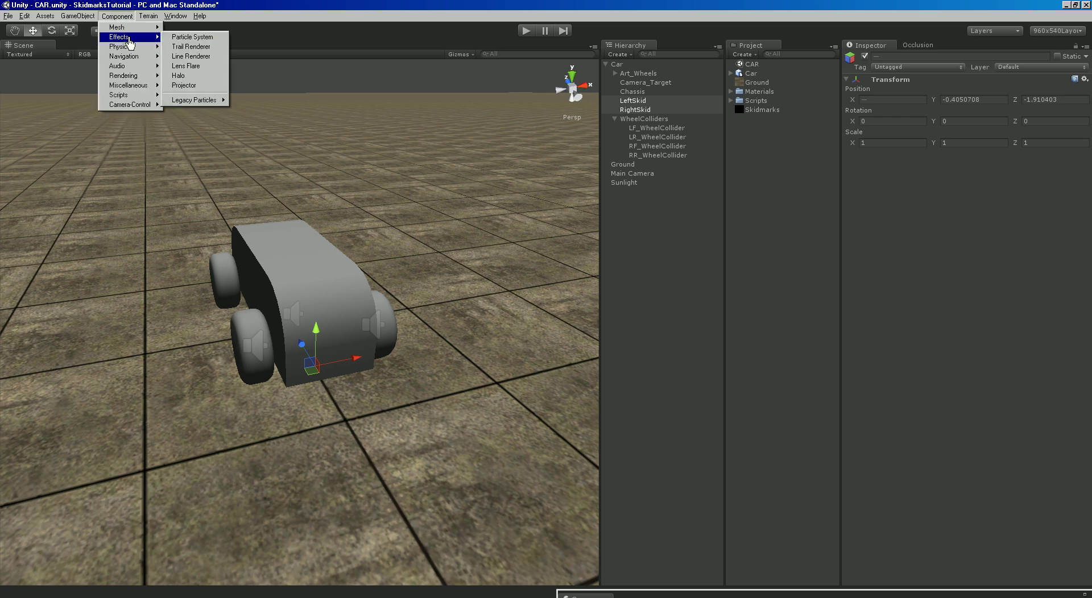
pyautogui.click(213, 49)
# Assign the Skidmarks material to RightSkid's Trail Renderer.
pyautogui.click(636, 101)
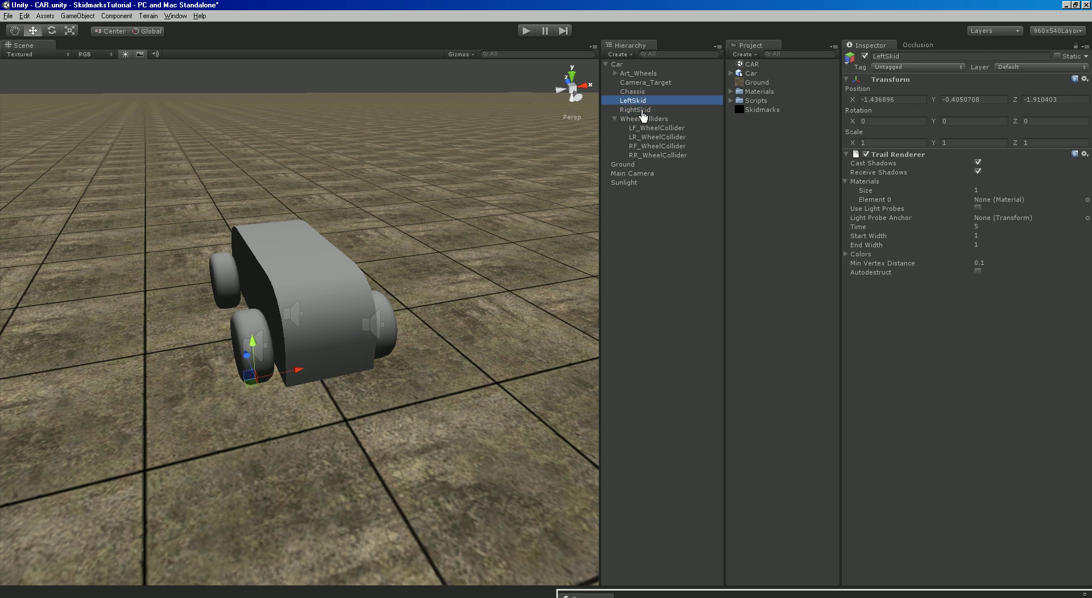
pyautogui.click(637, 110)
pyautogui.click(639, 101)
pyautogui.click(640, 110)
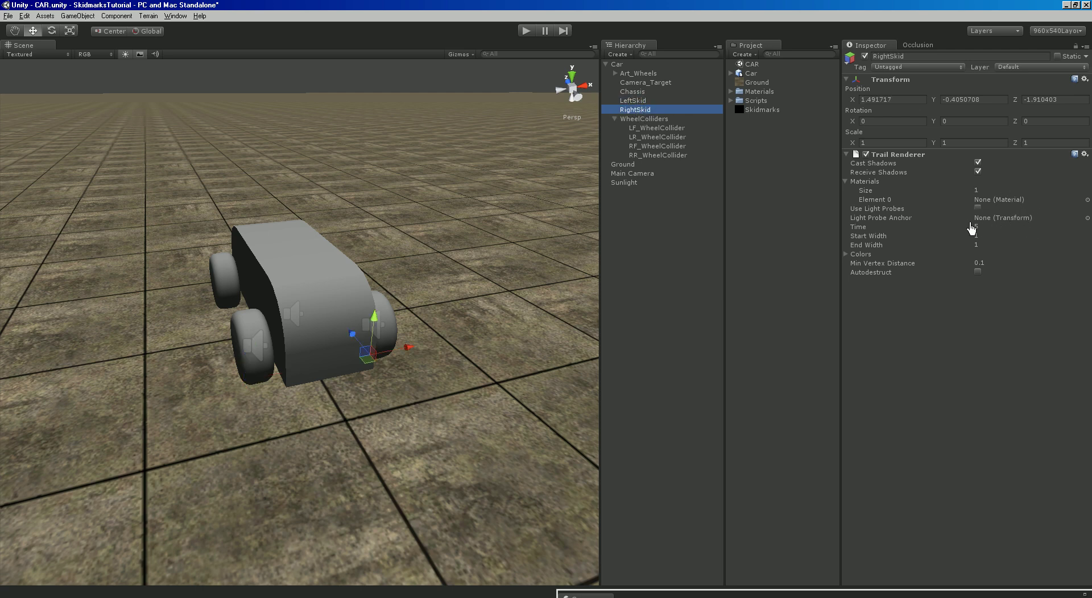
pyautogui.click(731, 91)
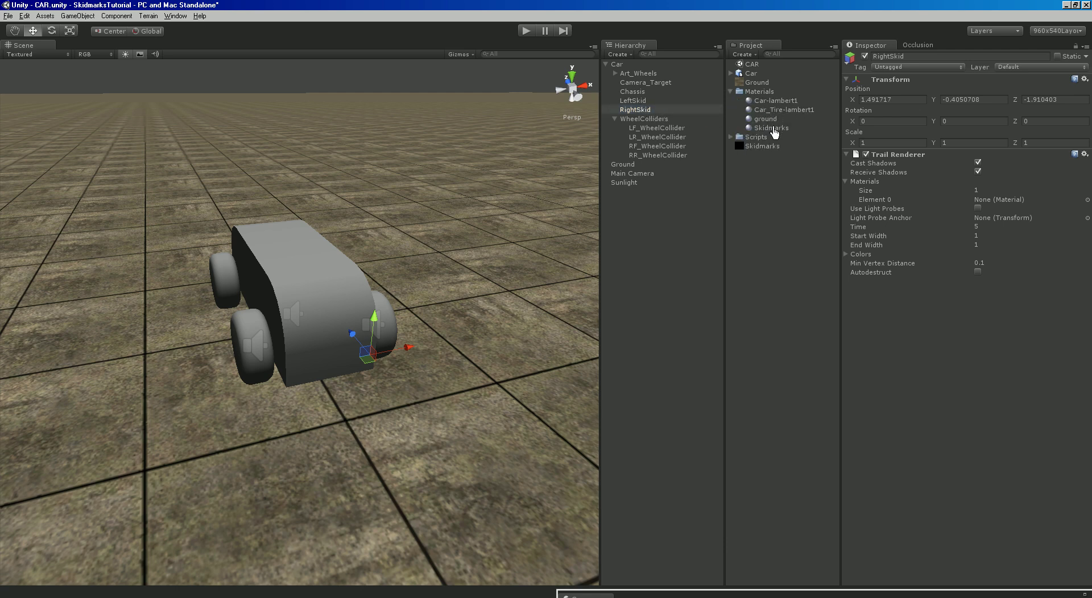
pyautogui.moveTo(771, 129); pyautogui.dragTo(992, 206)
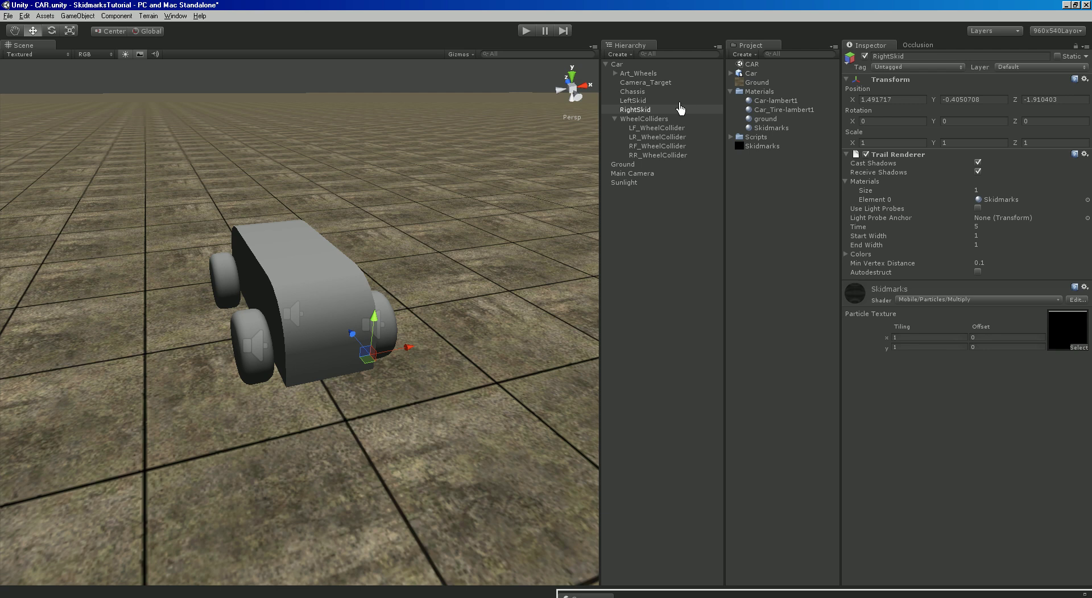
# Assign the Skidmarks material to LeftSkid's Trail Renderer and recheck both.
pyautogui.click(633, 101)
pyautogui.moveTo(771, 128); pyautogui.dragTo(987, 203)
pyautogui.click(638, 110)
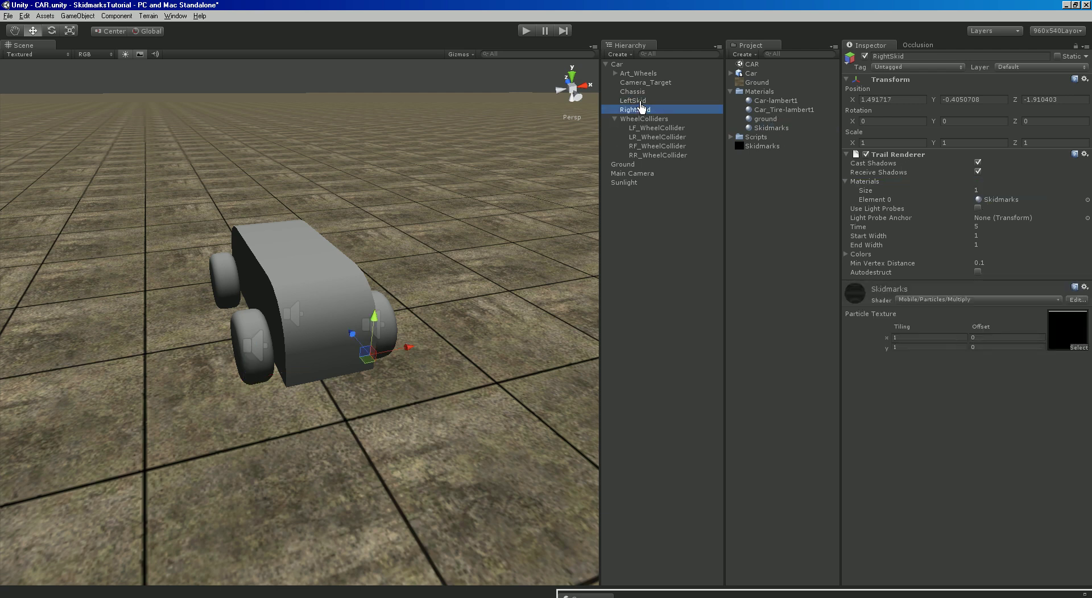
pyautogui.click(638, 102)
pyautogui.press('Down')
# With both skids selected, set trail Start Width 0.75, End Width 0.75 and Time 0.5.
pyautogui.click(627, 102)
pyautogui.keyDown('shift'); pyautogui.click(634, 111); pyautogui.keyUp('shift')
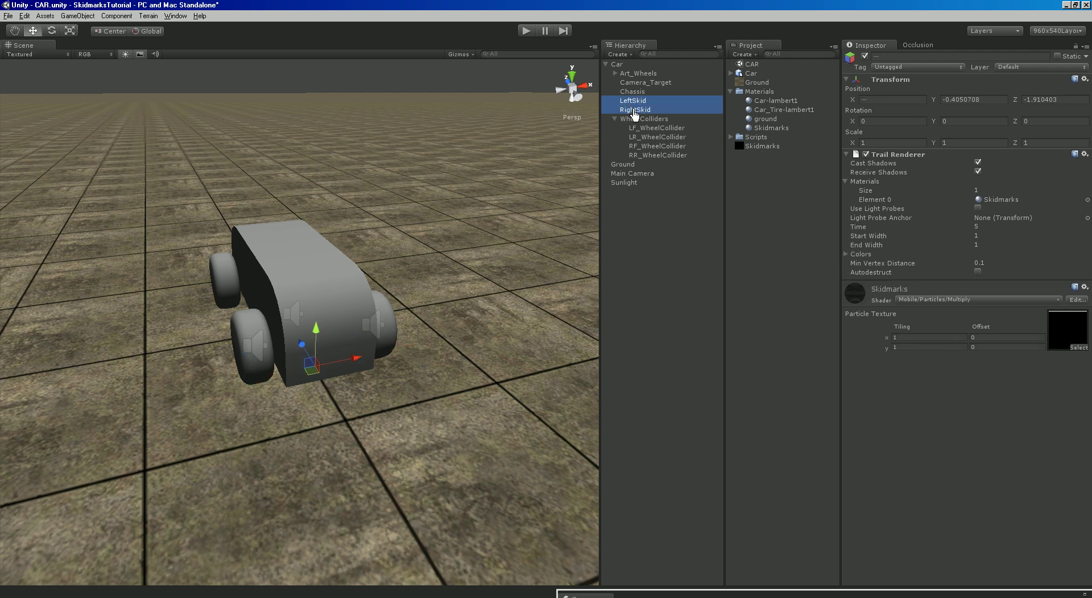
pyautogui.click(985, 237)
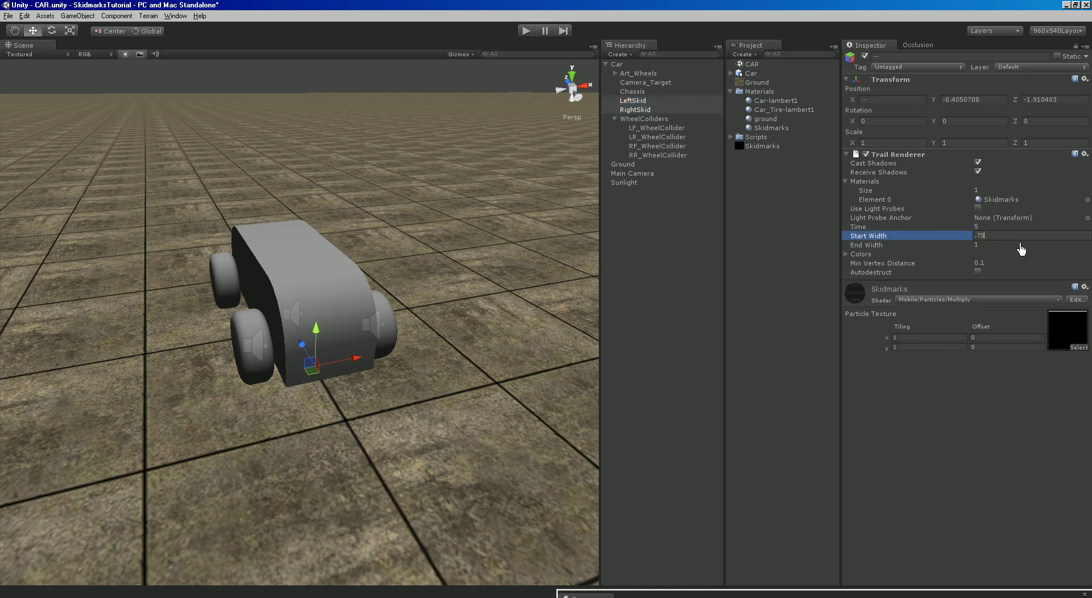
pyautogui.click(996, 246)
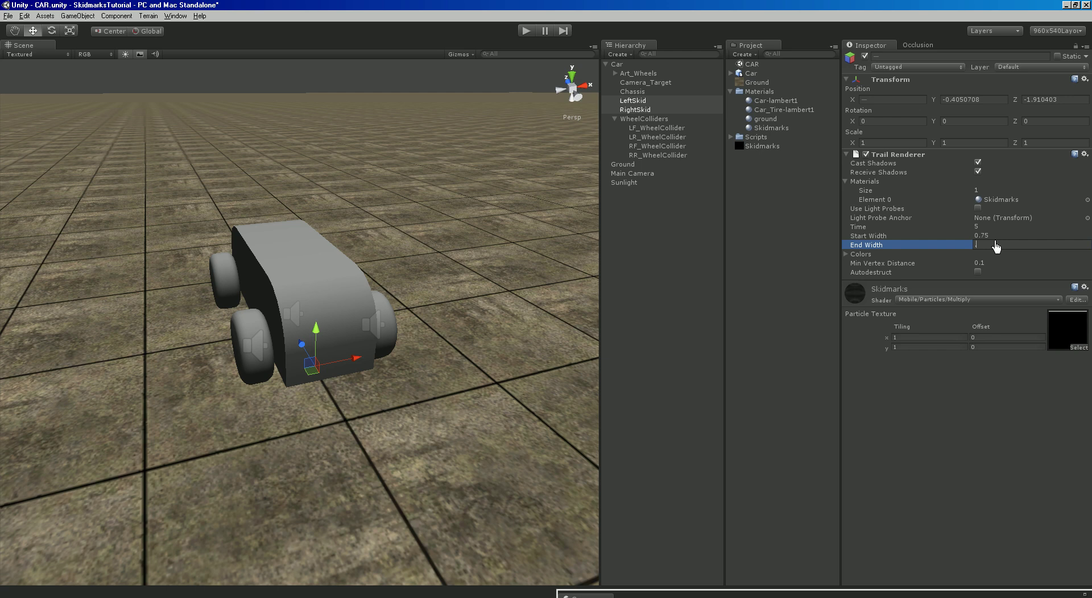
pyautogui.write('0.75')
pyautogui.press('Return')
pyautogui.click(986, 229)
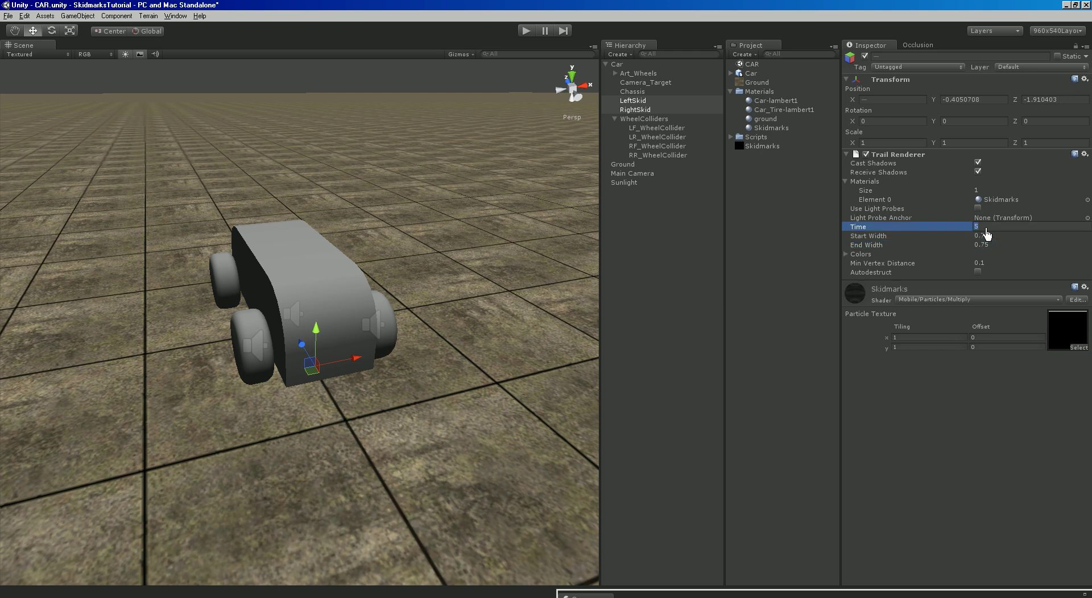
pyautogui.write('0.5')
pyautogui.press('Return')
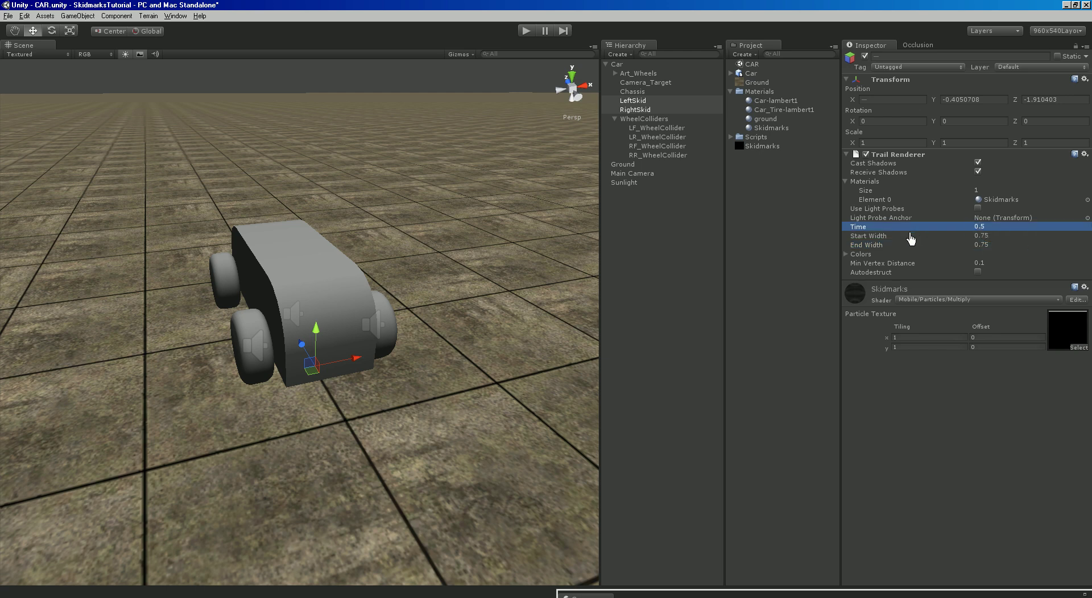
# Review the trail width and Time settings while orbiting around the car.
pyautogui.click(876, 238)
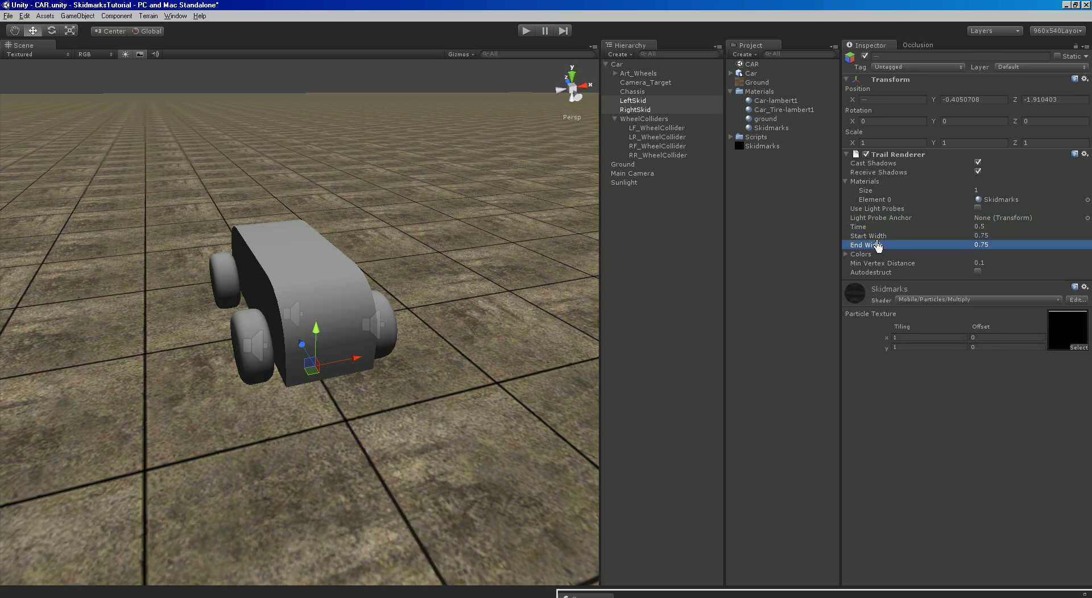
pyautogui.keyDown('alt'); pyautogui.moveTo(256, 378); pyautogui.dragTo(254, 386); pyautogui.keyUp('alt')
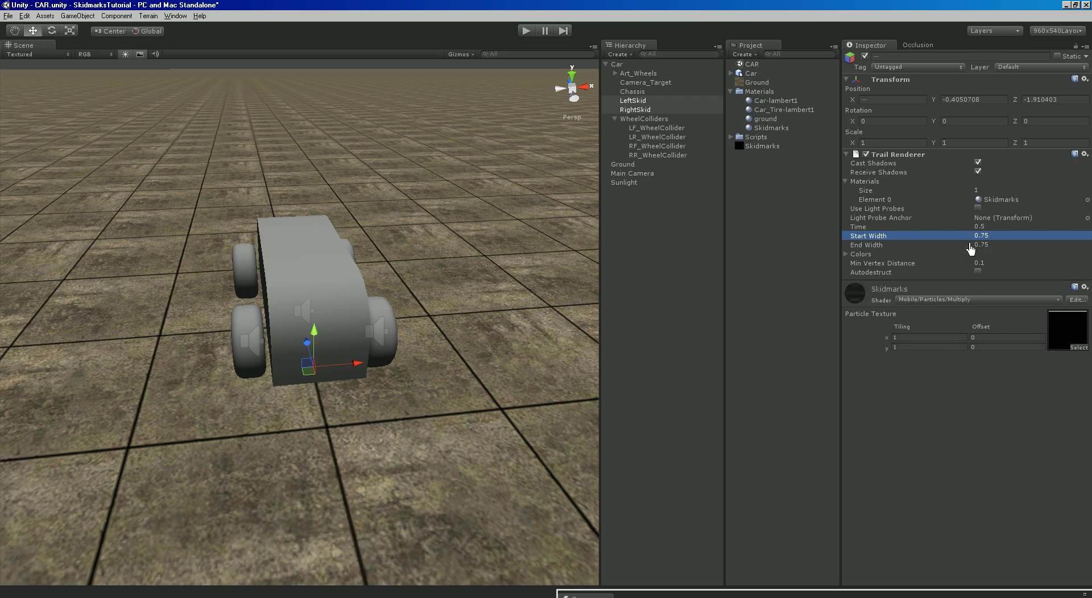
pyautogui.keyDown('alt'); pyautogui.moveTo(239, 455); pyautogui.dragTo(332, 401); pyautogui.keyUp('alt')
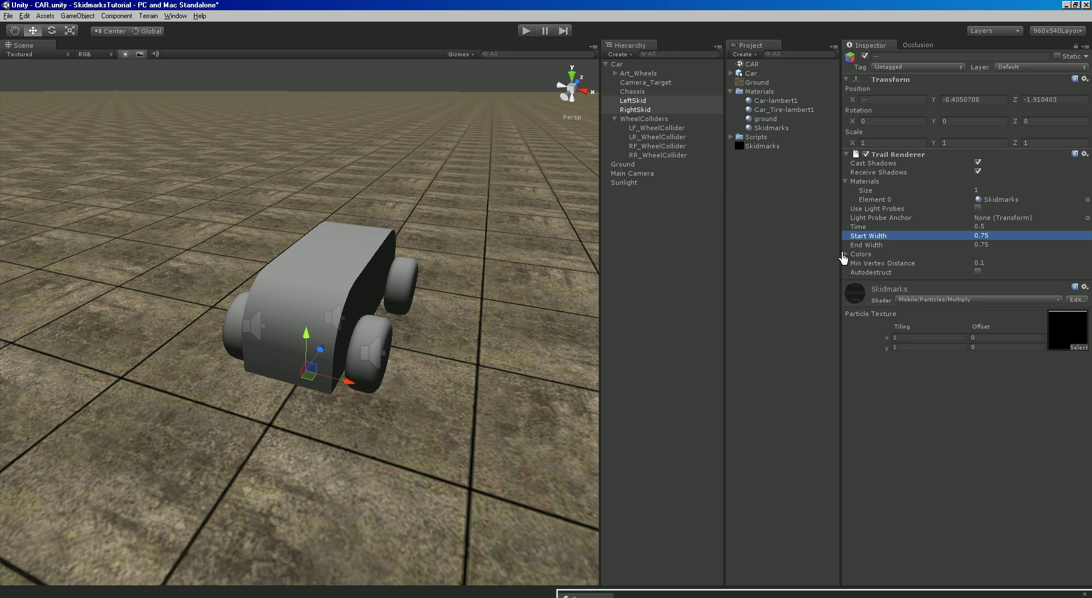
pyautogui.click(983, 227)
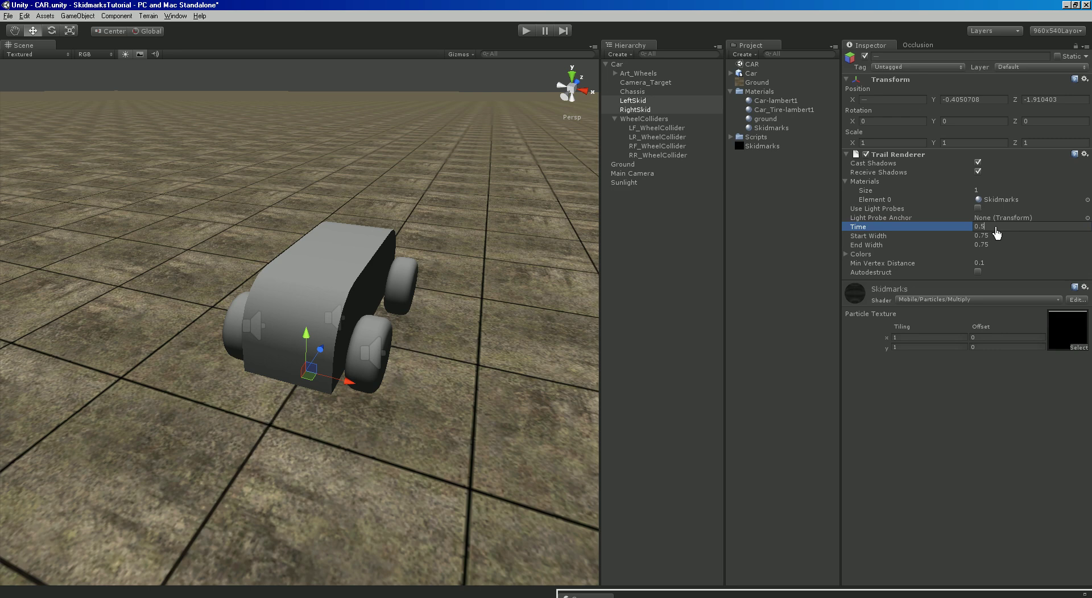
pyautogui.moveTo(430, 239)
pyautogui.keyDown('alt'); pyautogui.mouseDown()
pyautogui.moveTo(495, 239)
pyautogui.moveTo(398, 202)
pyautogui.moveTo(434, 205)
pyautogui.moveTo(431, 235)
pyautogui.mouseUp(); pyautogui.keyUp('alt')
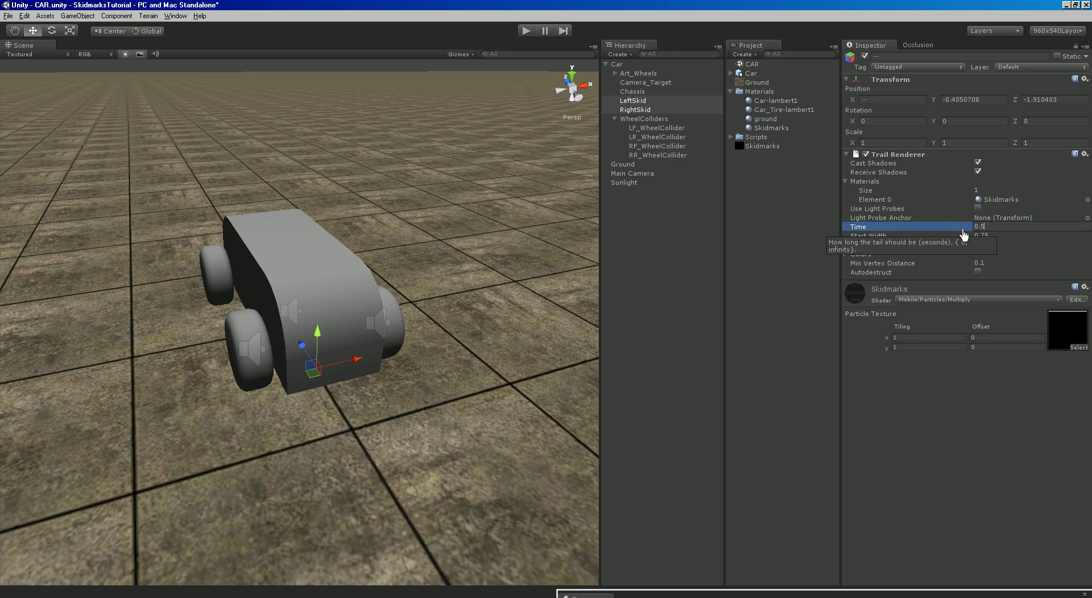
pyautogui.click(979, 446)
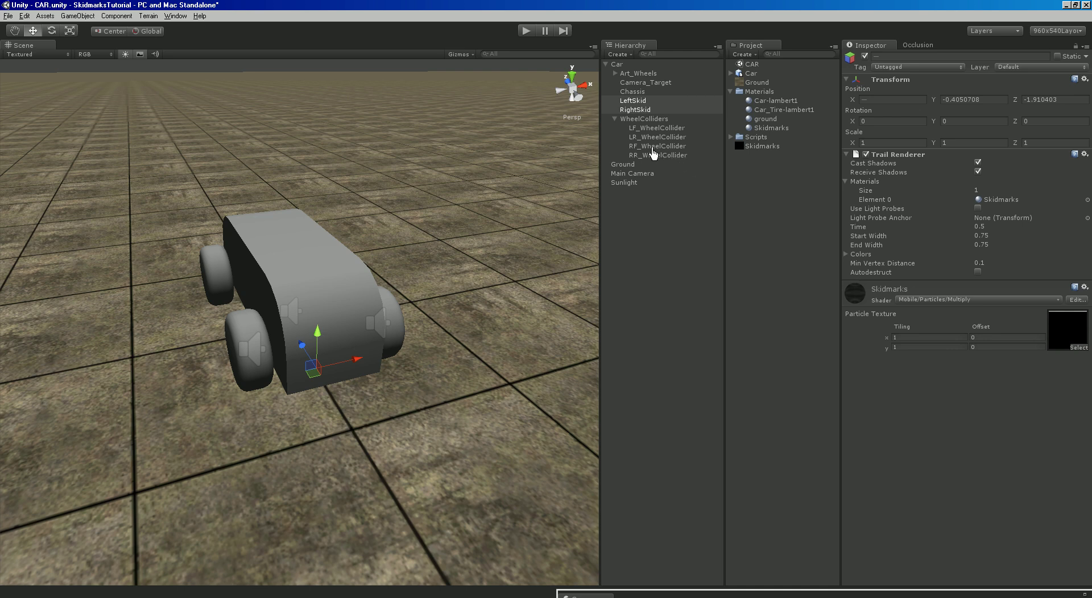
# Collapse the wheel colliders, expand the wheel models and look through each wheel.
pyautogui.click(630, 112)
pyautogui.click(632, 102)
pyautogui.click(633, 110)
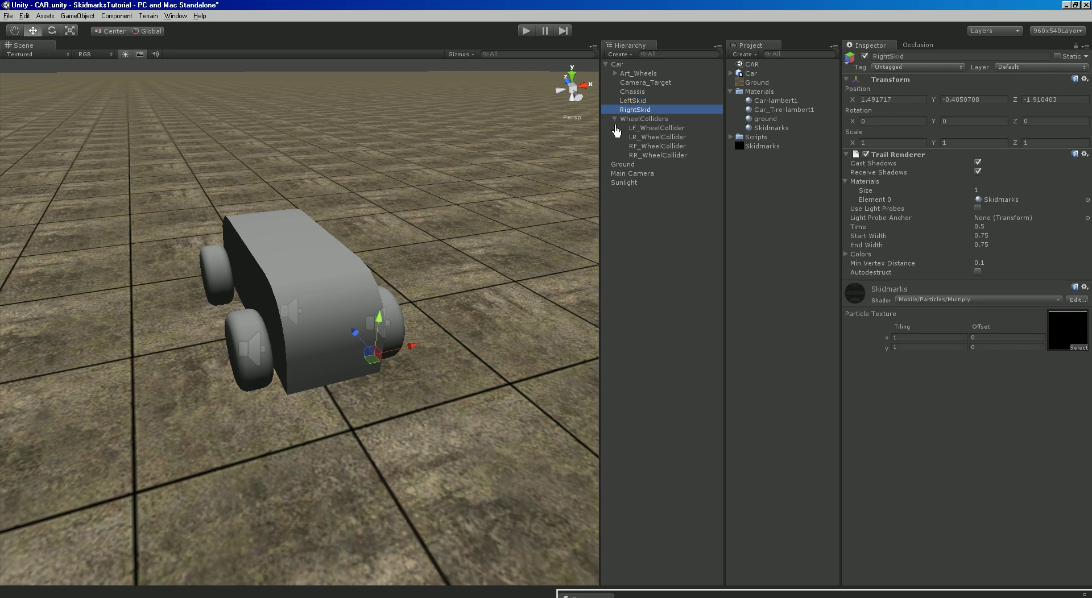
pyautogui.click(615, 119)
pyautogui.click(615, 73)
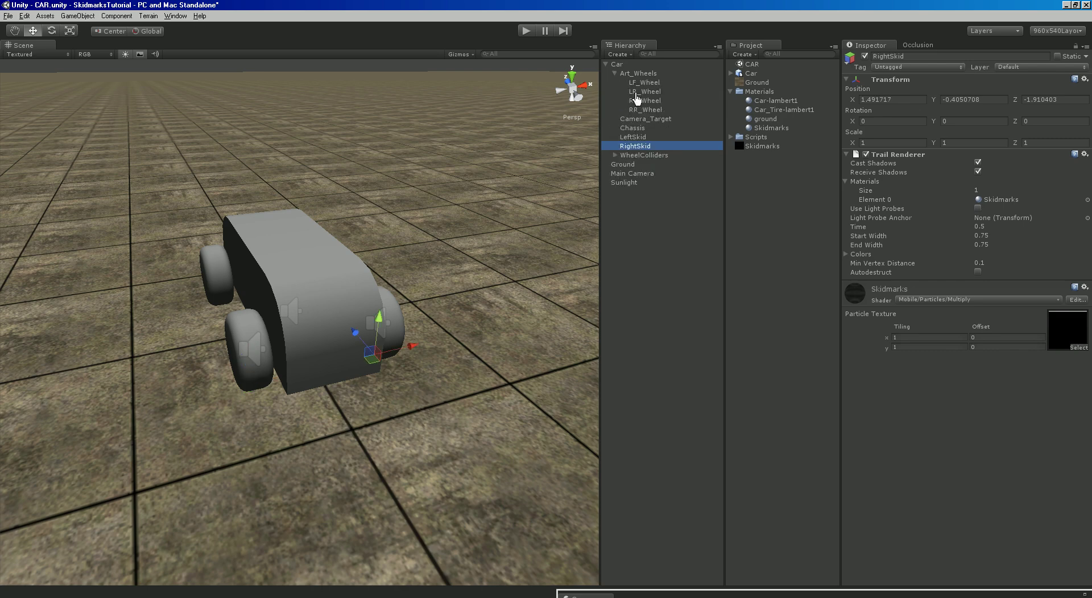
pyautogui.click(637, 94)
pyautogui.keyDown('alt'); pyautogui.moveTo(455, 290); pyautogui.dragTo(420, 290); pyautogui.keyUp('alt')
pyautogui.click(640, 110)
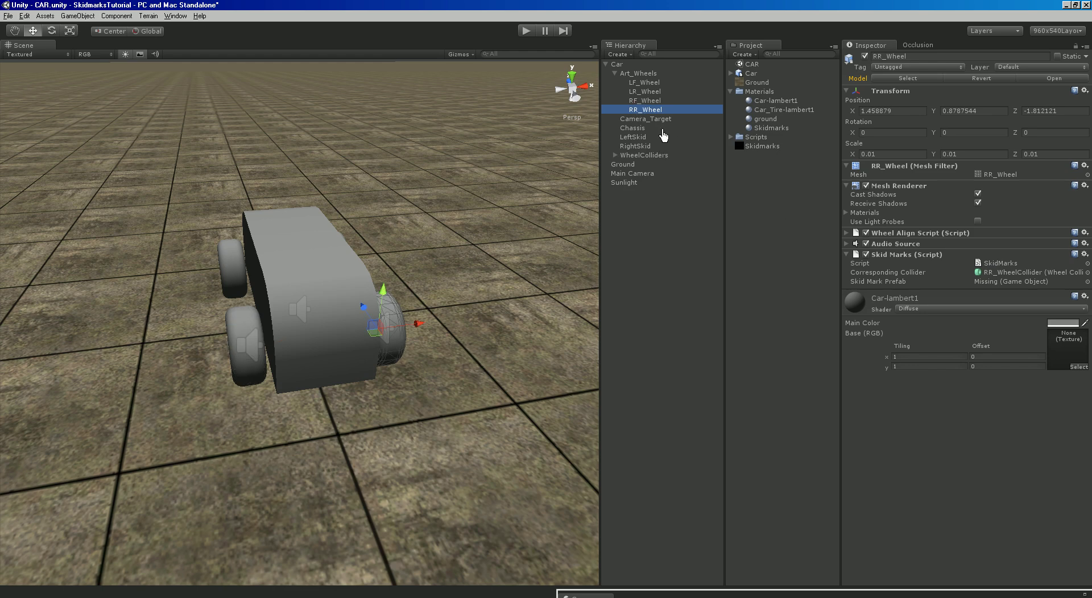
pyautogui.click(647, 92)
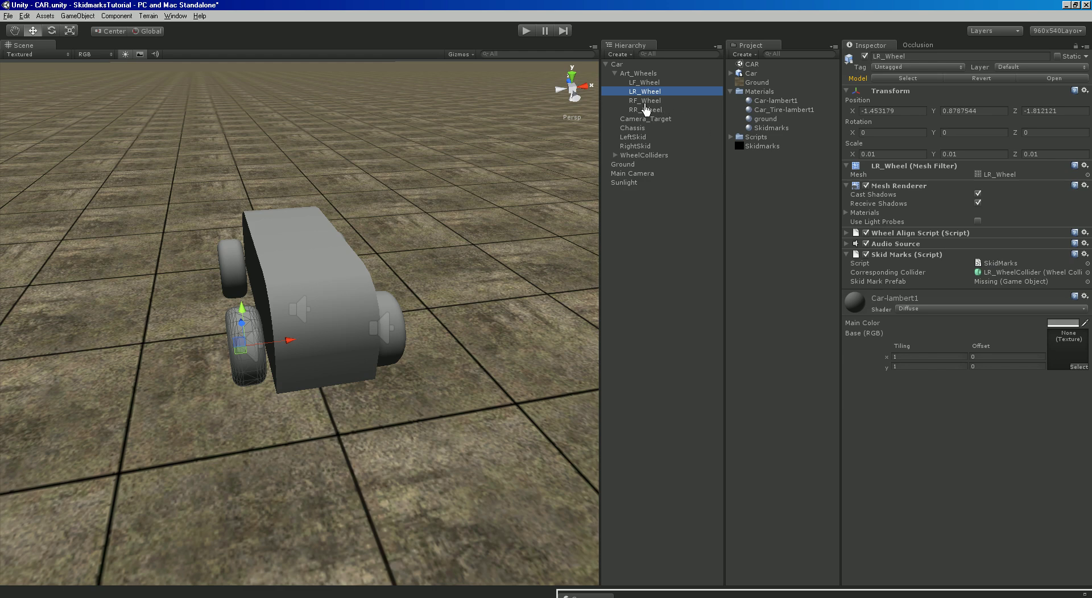
pyautogui.press('Down')
pyautogui.click(642, 83)
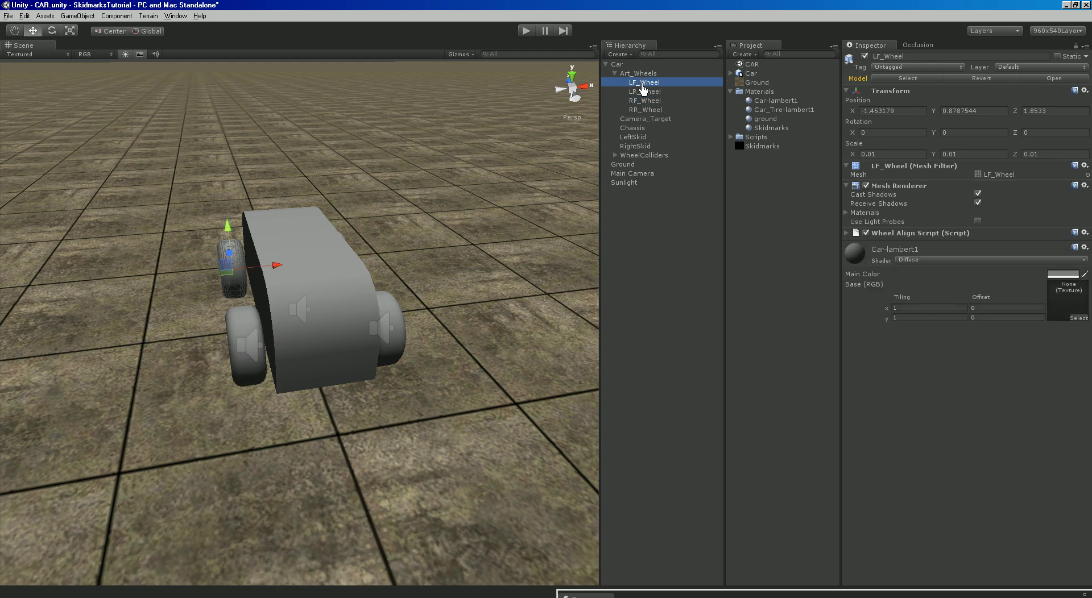
# Remove the Skid Marks script component from RR_Wheel and LR_Wheel.
pyautogui.click(643, 92)
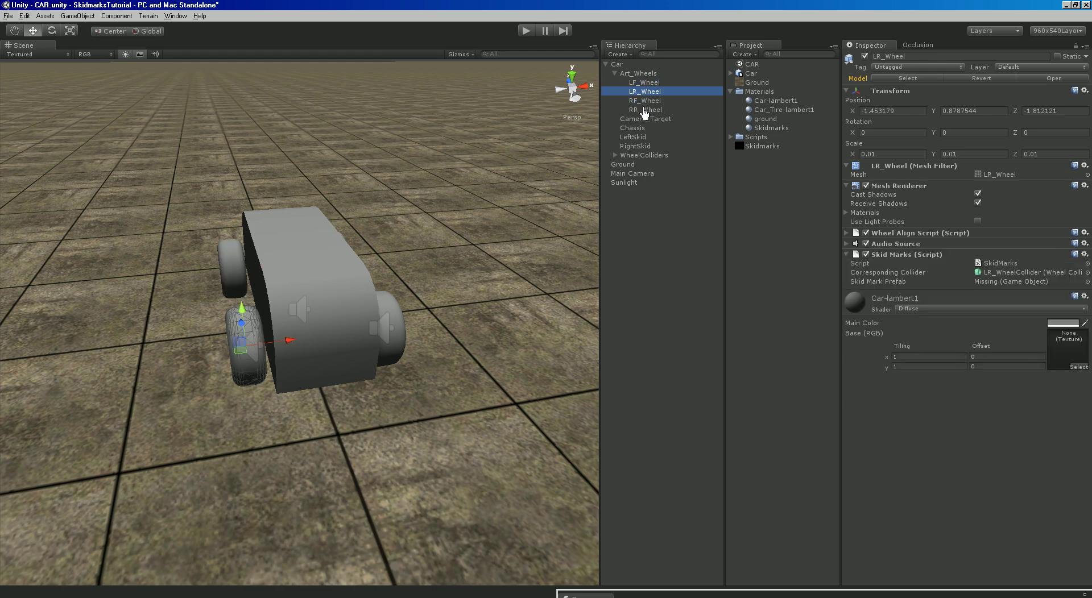
pyautogui.click(644, 111)
pyautogui.click(643, 92)
pyautogui.click(645, 110)
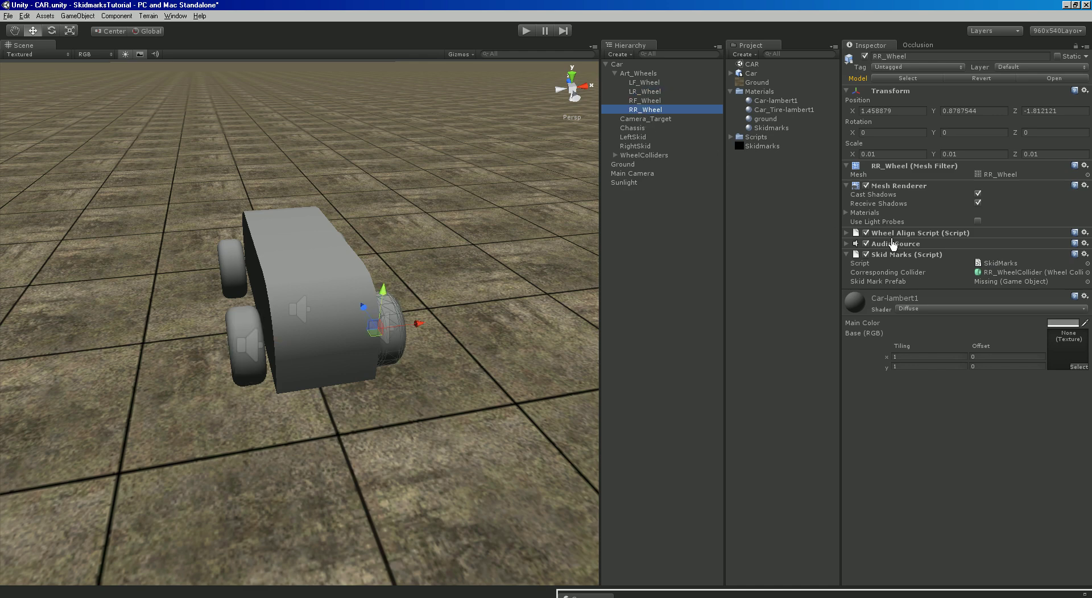
pyautogui.rightClick(894, 259)
pyautogui.click(910, 281)
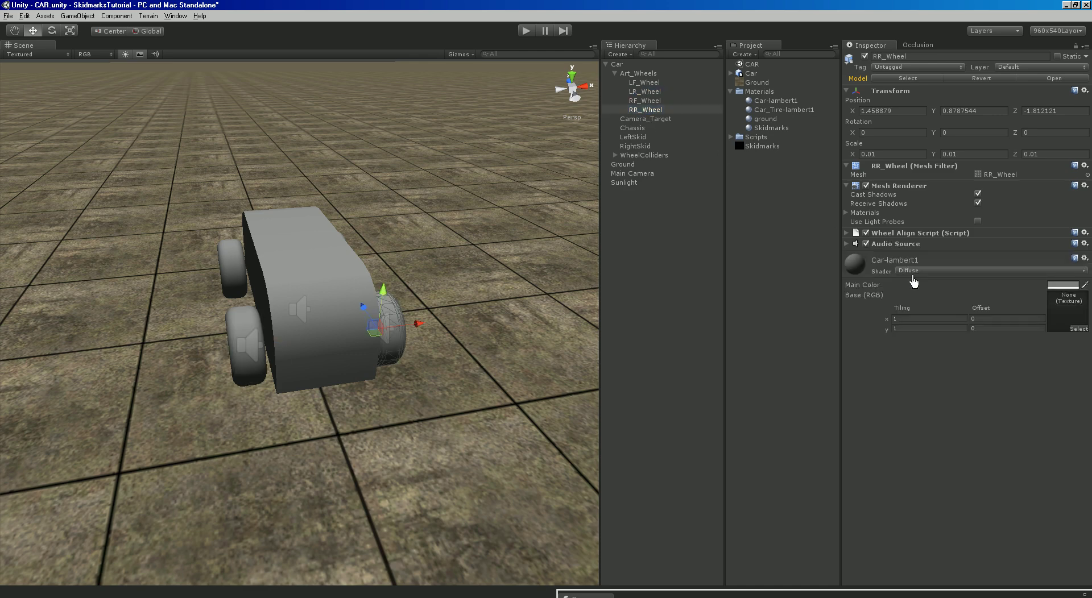
pyautogui.click(642, 92)
pyautogui.rightClick(904, 259)
pyautogui.click(922, 281)
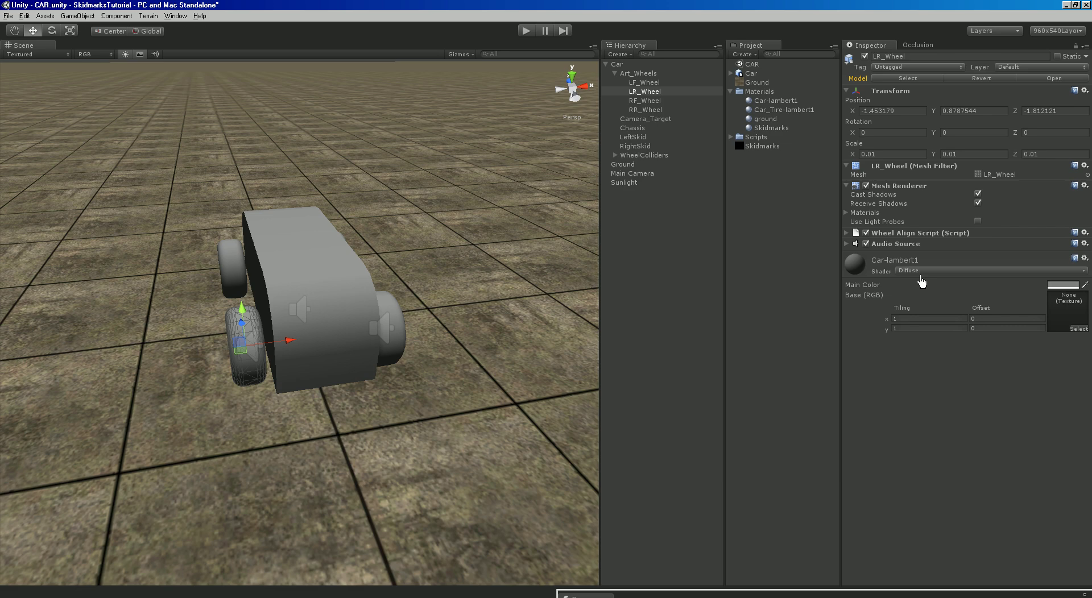
# Add the SkidMarks script to the LR_Wheel and RR_Wheel models.
pyautogui.click(732, 138)
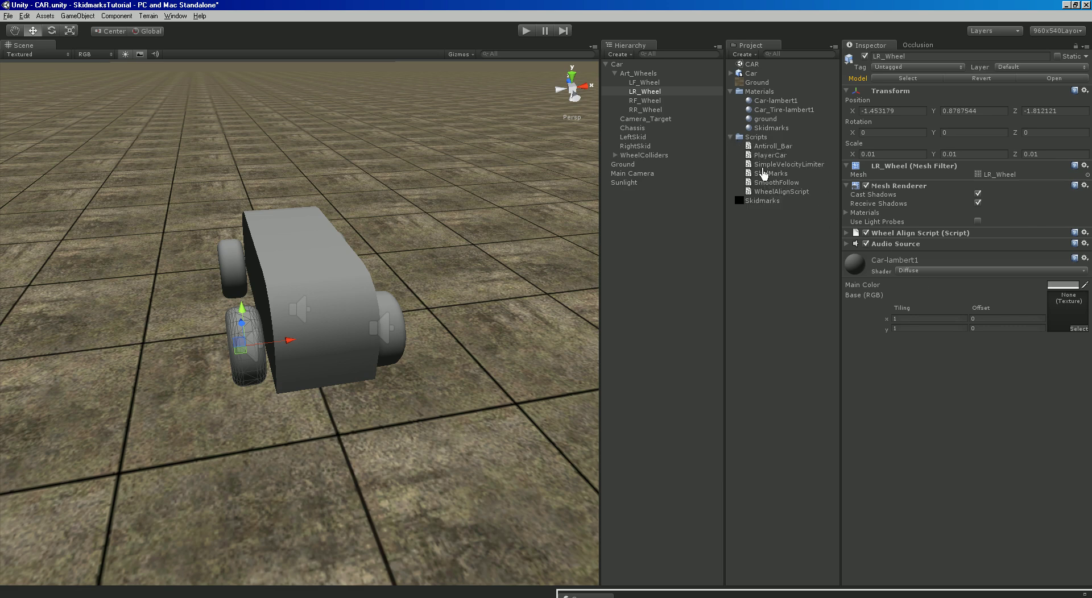
pyautogui.moveTo(764, 175); pyautogui.dragTo(657, 95)
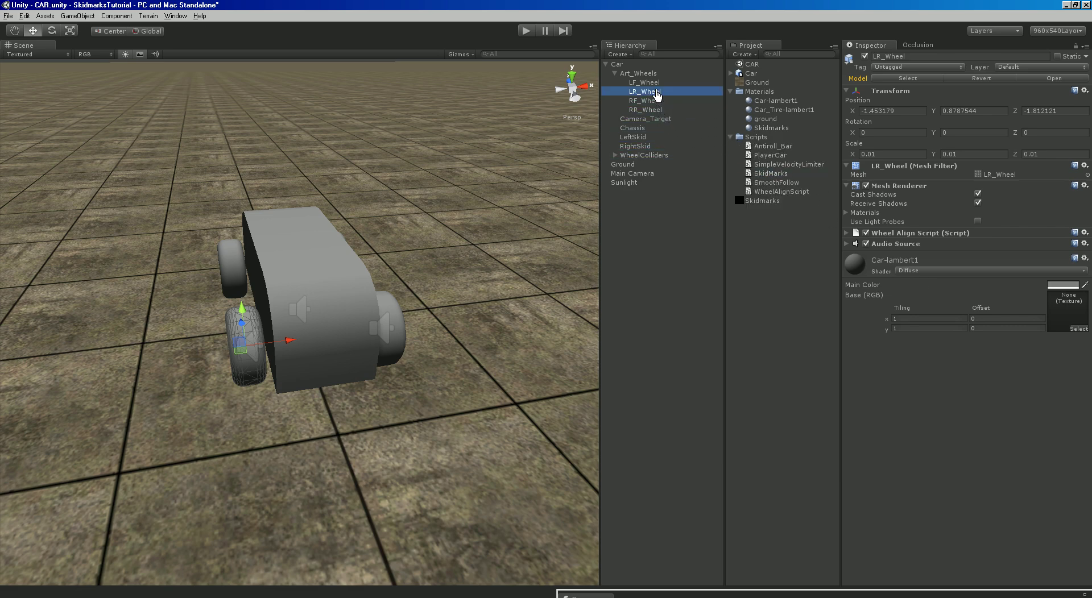
pyautogui.click(651, 110)
pyautogui.moveTo(771, 174); pyautogui.dragTo(648, 109)
pyautogui.click(648, 92)
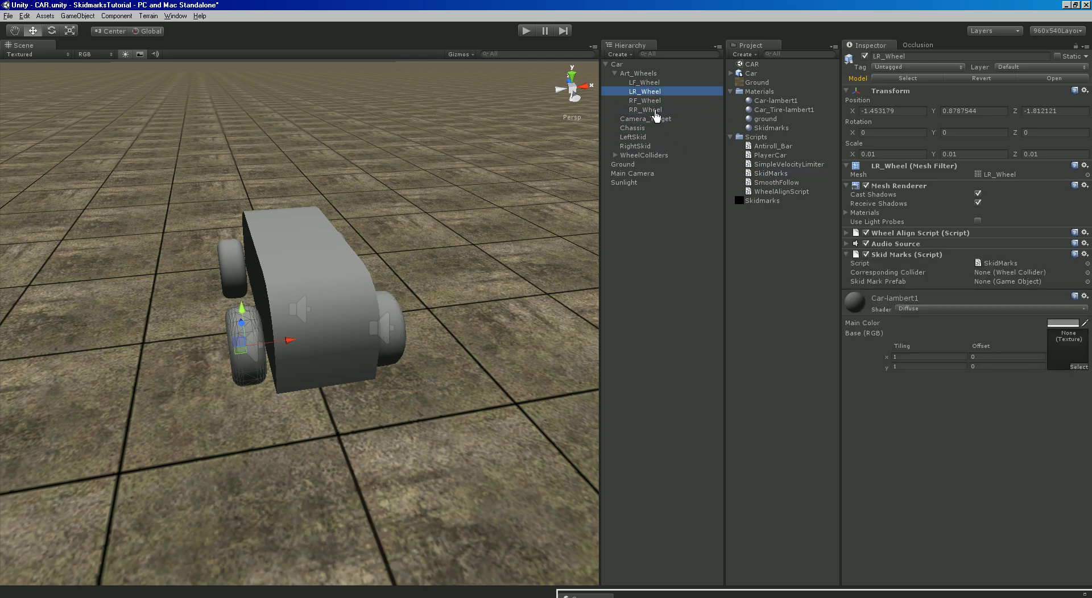
pyautogui.click(654, 112)
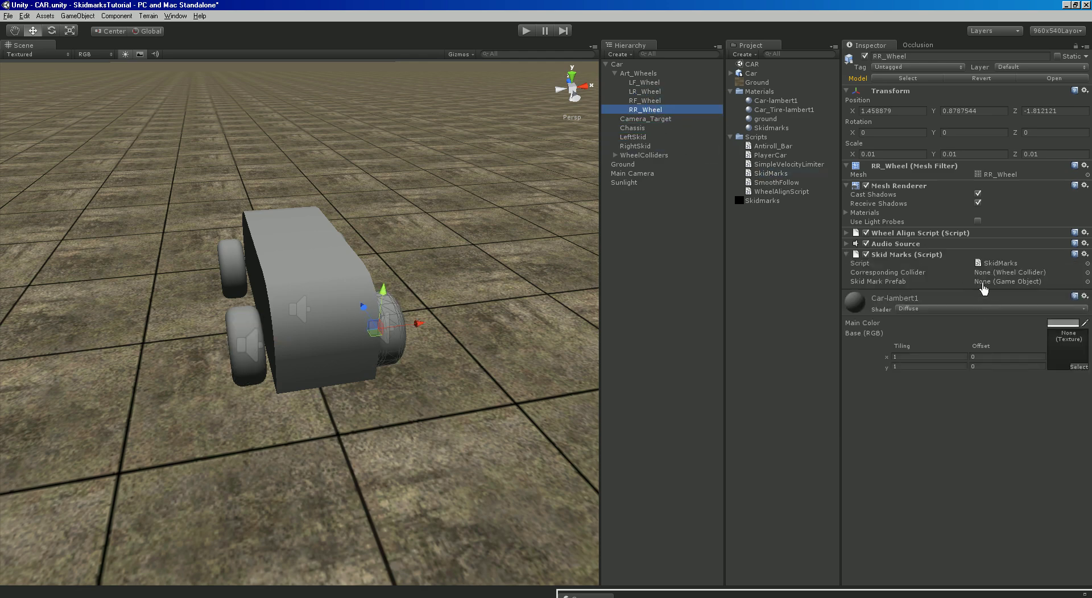
# Set RR_WheelCollider as RR_Wheel's Corresponding Collider.
pyautogui.click(615, 156)
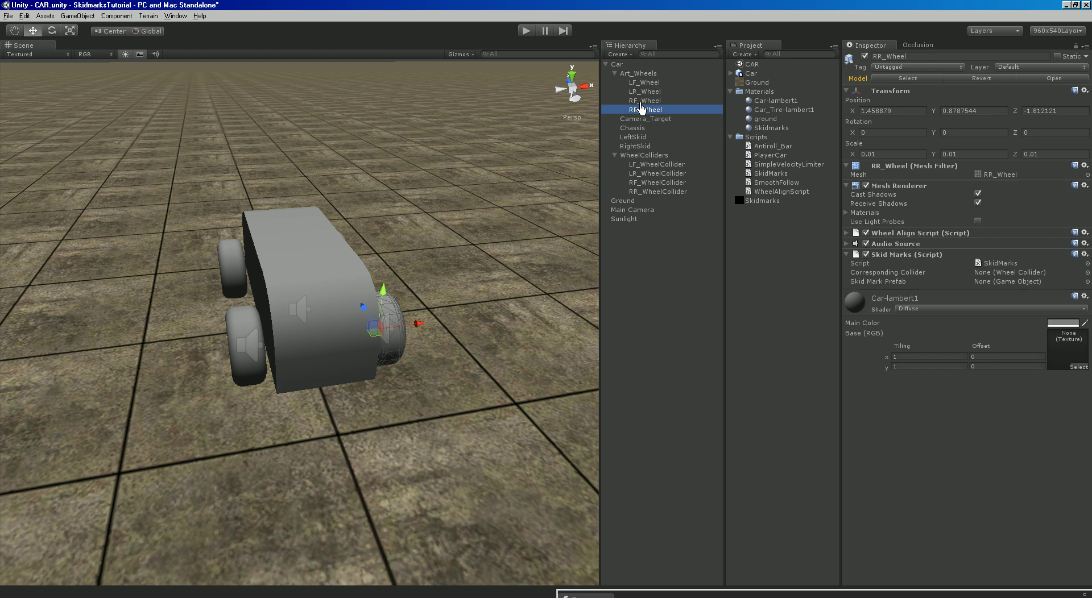
pyautogui.keyDown('alt'); pyautogui.moveTo(437, 335); pyautogui.dragTo(447, 359); pyautogui.keyUp('alt')
pyautogui.moveTo(633, 193); pyautogui.dragTo(970, 277)
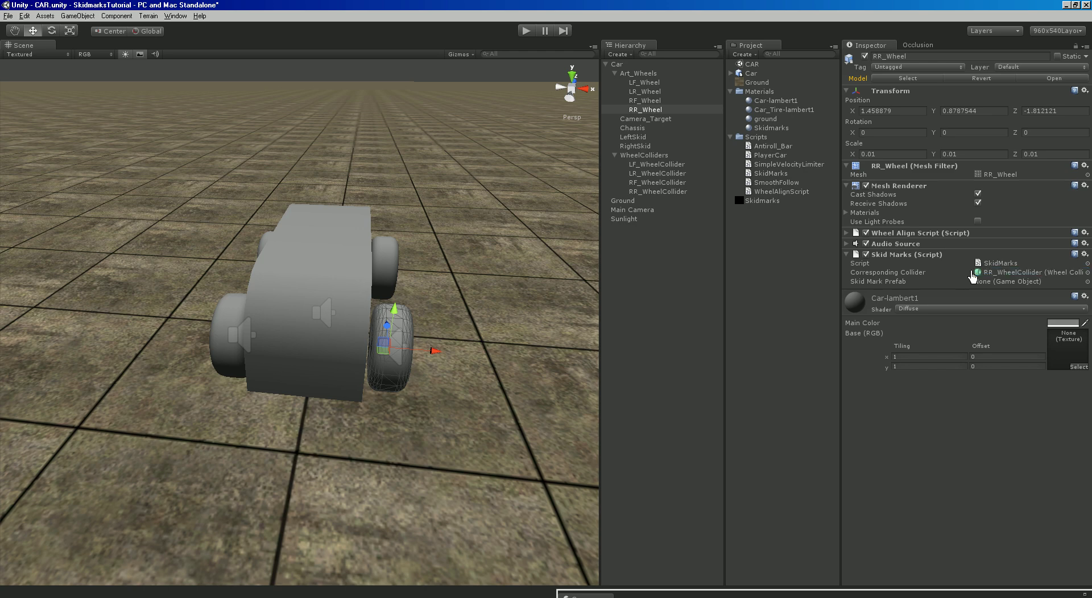
pyautogui.keyDown('alt'); pyautogui.moveTo(461, 277); pyautogui.dragTo(366, 259); pyautogui.keyUp('alt')
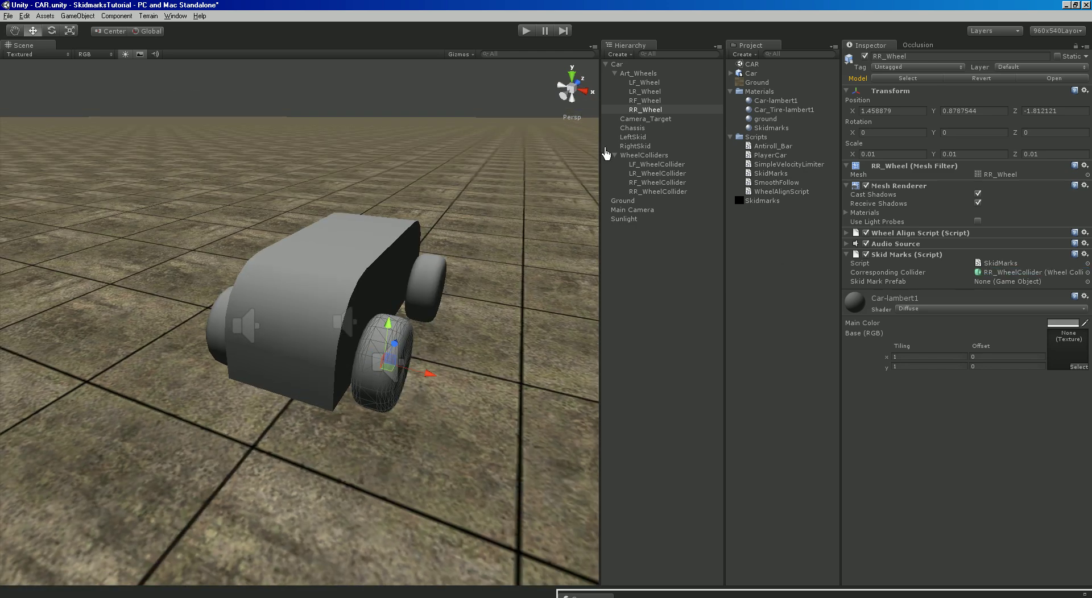
# Inspect RR_WheelCollider, trying a move above the wheel and undoing it.
pyautogui.click(641, 191)
pyautogui.keyDown('alt'); pyautogui.moveTo(438, 262); pyautogui.dragTo(256, 213); pyautogui.keyUp('alt')
pyautogui.scroll(3, 318, 317)
pyautogui.moveTo(326, 349); pyautogui.dragTo(314, 207)
pyautogui.keyDown('alt'); pyautogui.moveTo(314, 207); pyautogui.dragTo(394, 311); pyautogui.keyUp('alt')
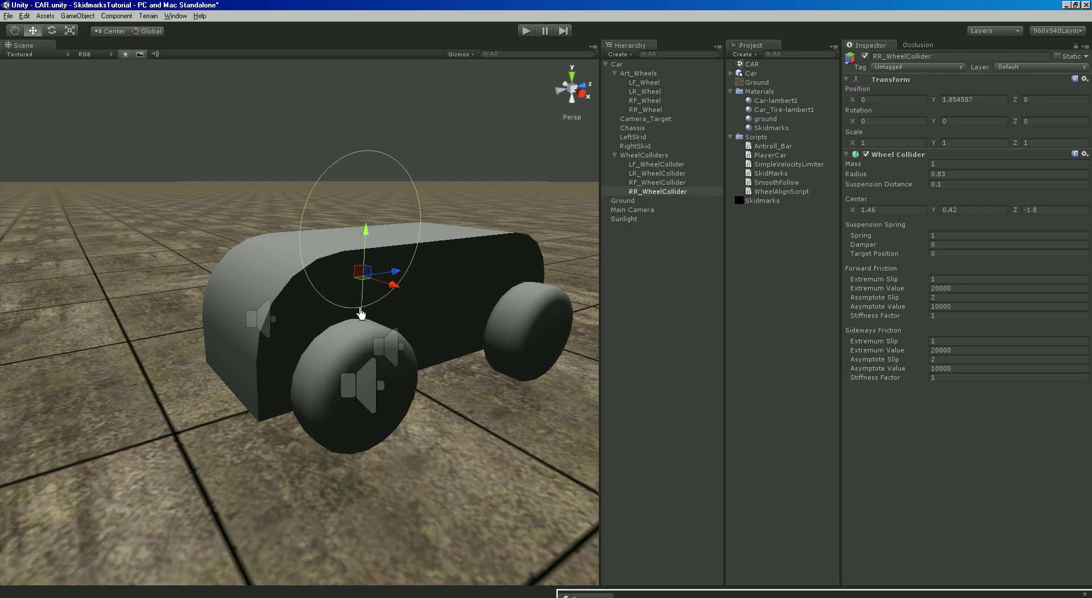
pyautogui.hotkey('ctrl', 'z')
pyautogui.keyDown('alt'); pyautogui.moveTo(446, 309); pyautogui.dragTo(347, 300); pyautogui.keyUp('alt')
pyautogui.keyDown('alt'); pyautogui.moveTo(347, 300); pyautogui.dragTo(353, 315, button='middle'); pyautogui.keyUp('alt')
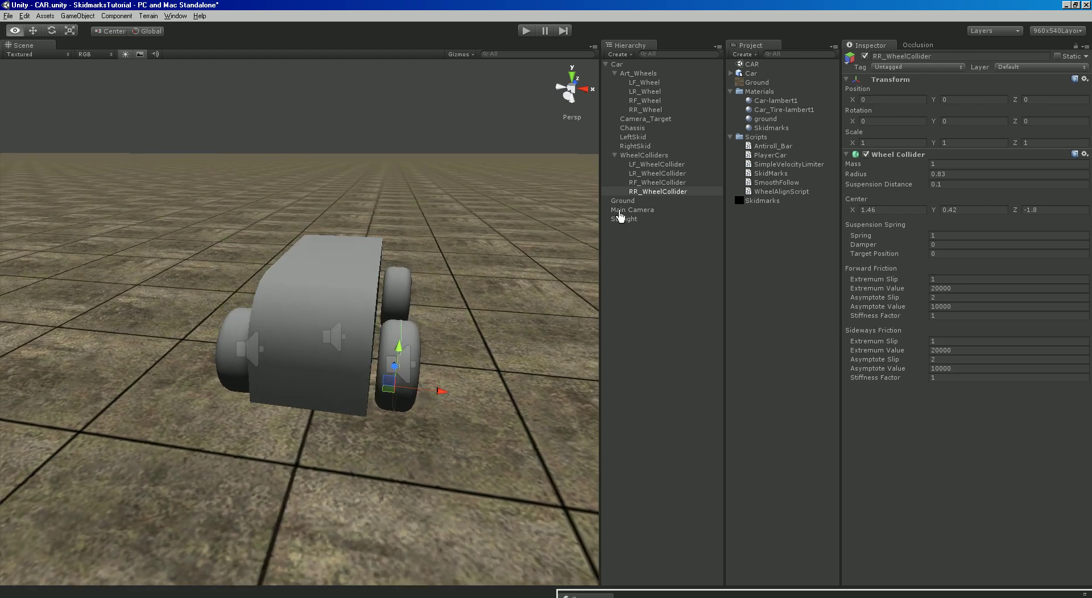
# Link LR_Wheel to LR_WheelCollider and set LeftSkid as its Skid Mark Prefab.
pyautogui.click(637, 111)
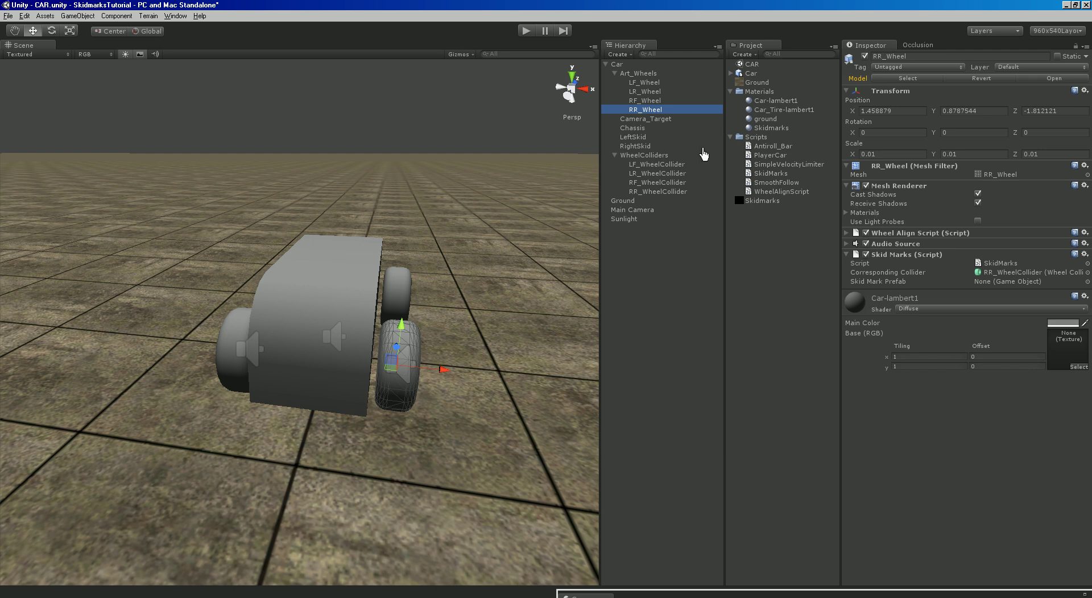
pyautogui.click(645, 91)
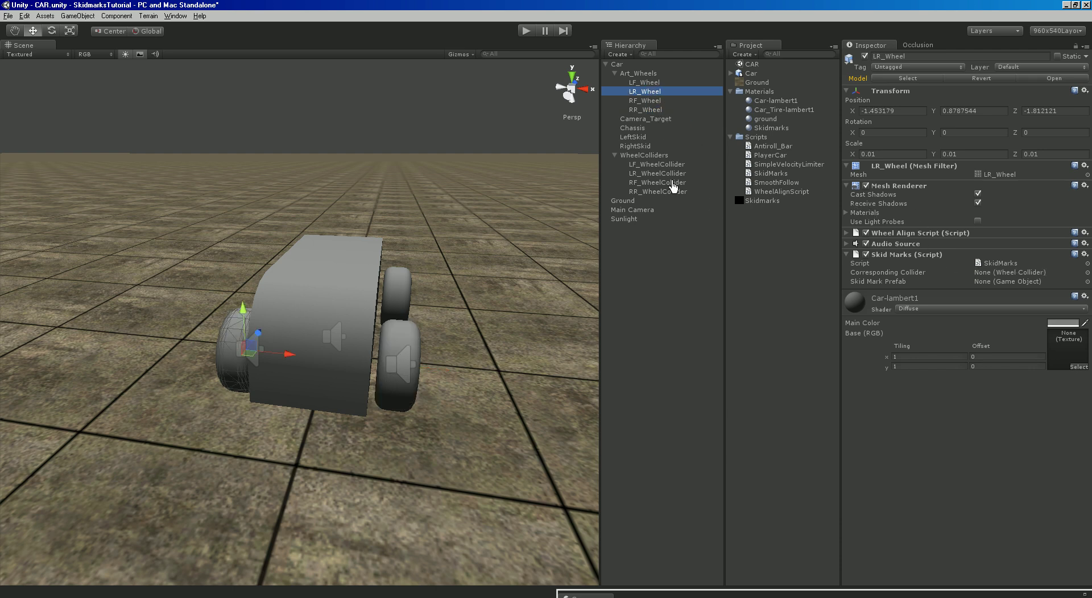
pyautogui.moveTo(653, 179); pyautogui.dragTo(985, 278)
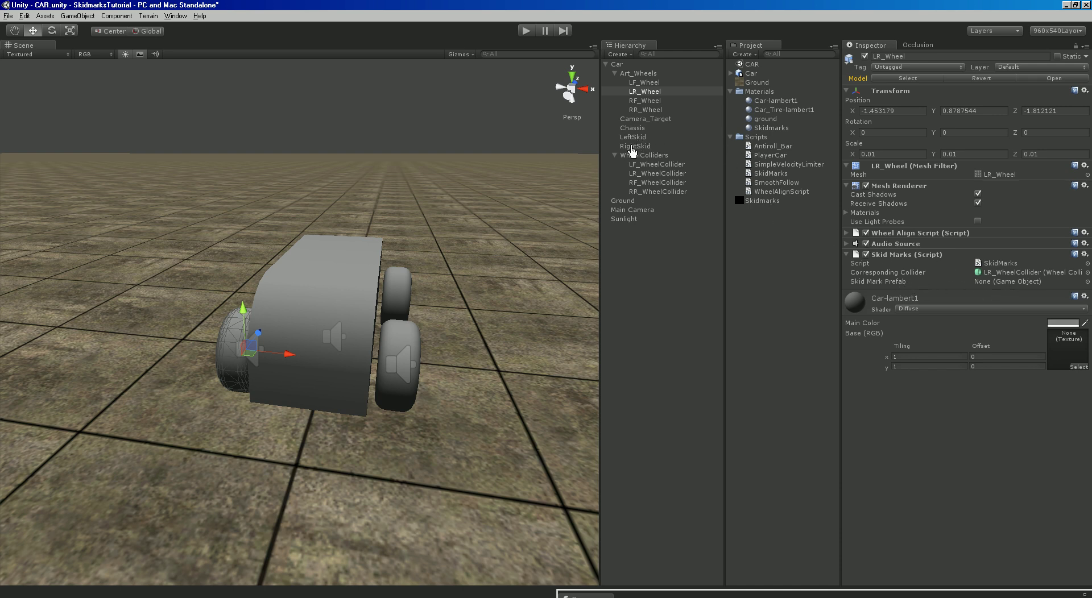
pyautogui.click(614, 156)
pyautogui.click(614, 156)
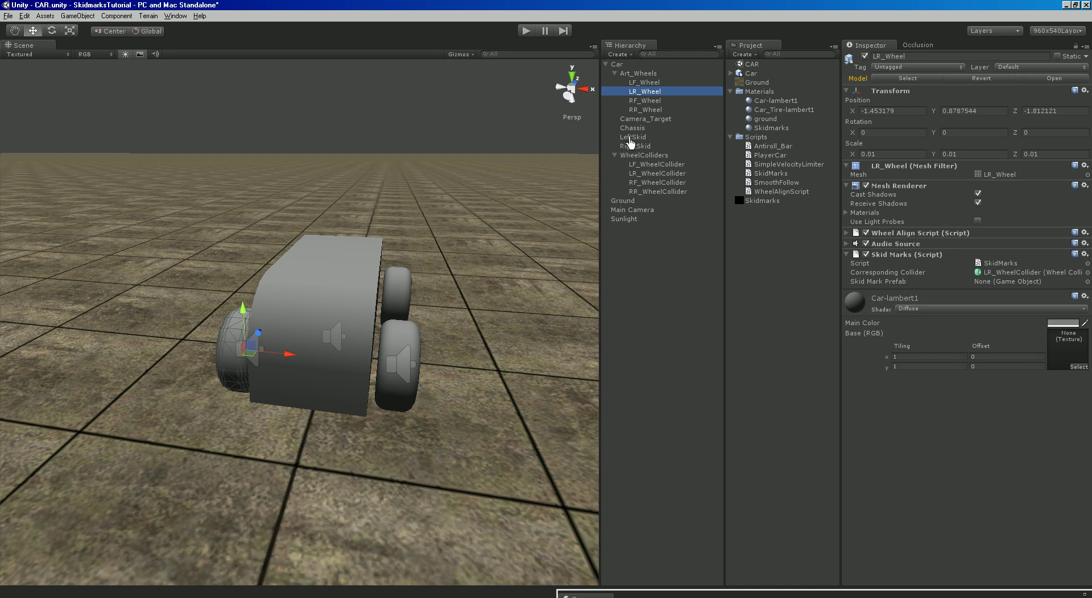
pyautogui.moveTo(630, 142); pyautogui.dragTo(998, 290)
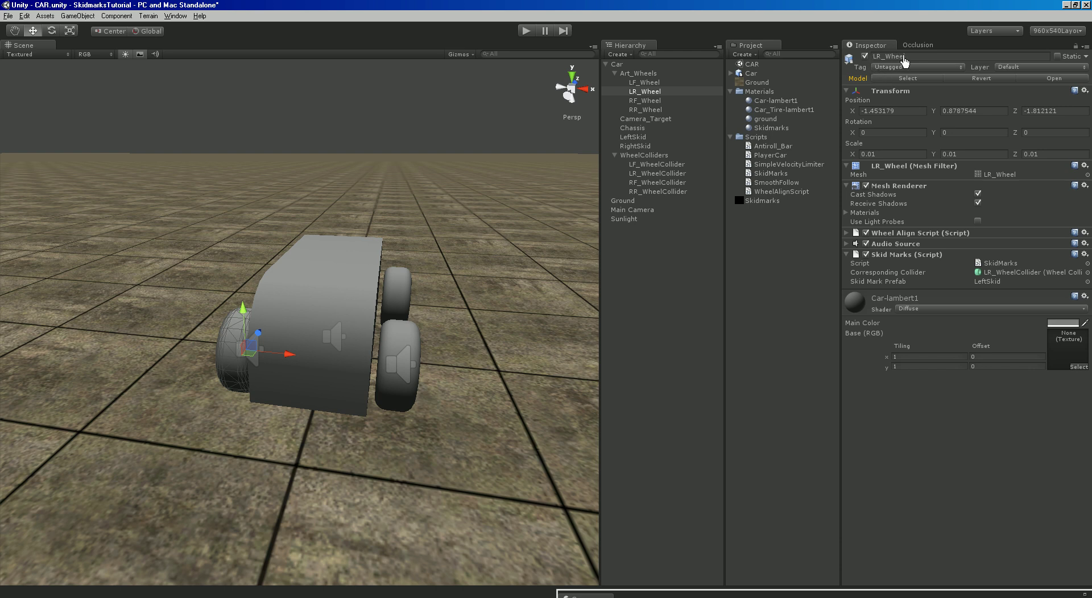
pyautogui.click(873, 57)
# Assign RightSkid as RR_Wheel's Skid Mark Prefab and compare it with LF_Wheel.
pyautogui.click(645, 109)
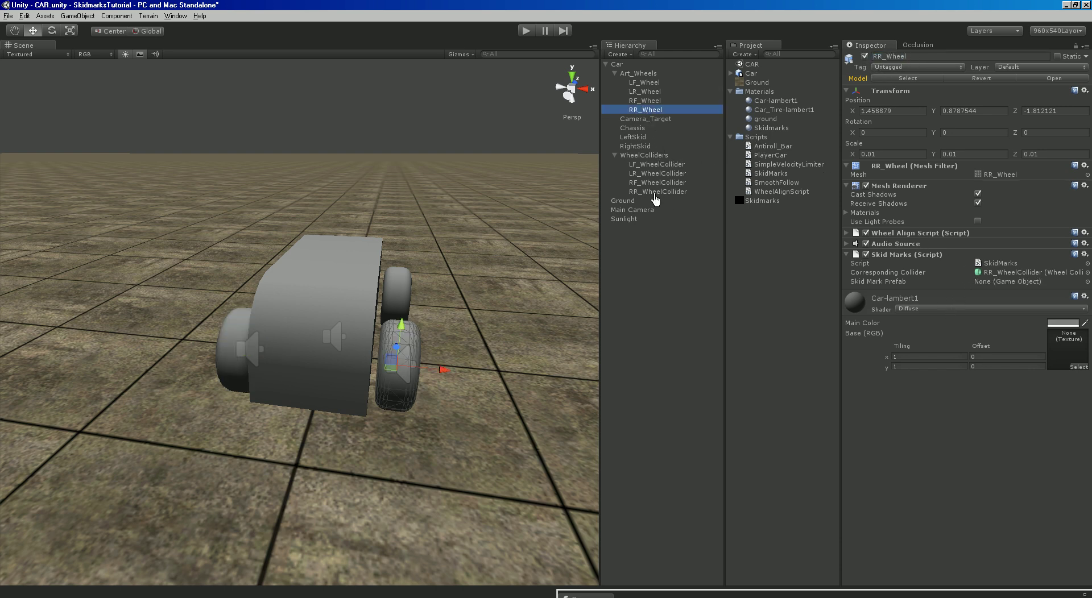
pyautogui.moveTo(628, 149); pyautogui.dragTo(993, 285)
pyautogui.keyDown('alt'); pyautogui.moveTo(580, 277); pyautogui.dragTo(544, 157); pyautogui.keyUp('alt')
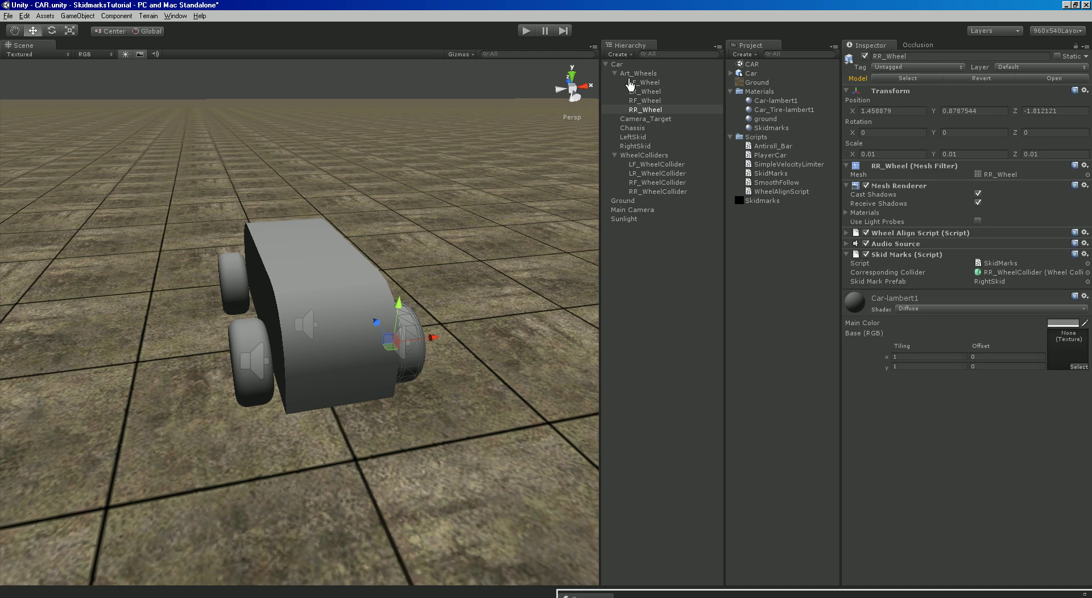
pyautogui.click(650, 91)
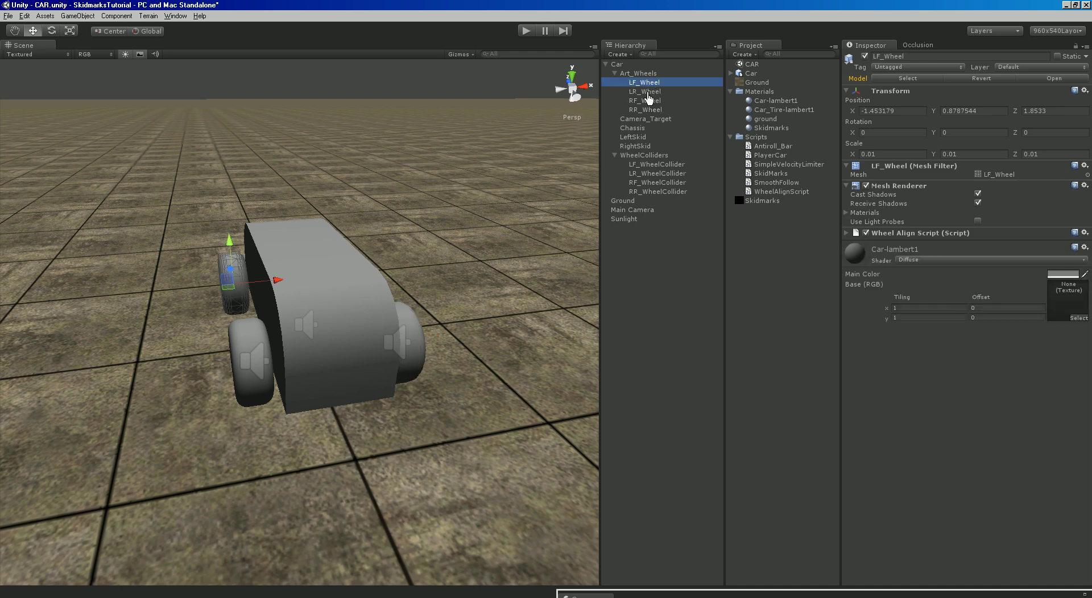
pyautogui.click(646, 110)
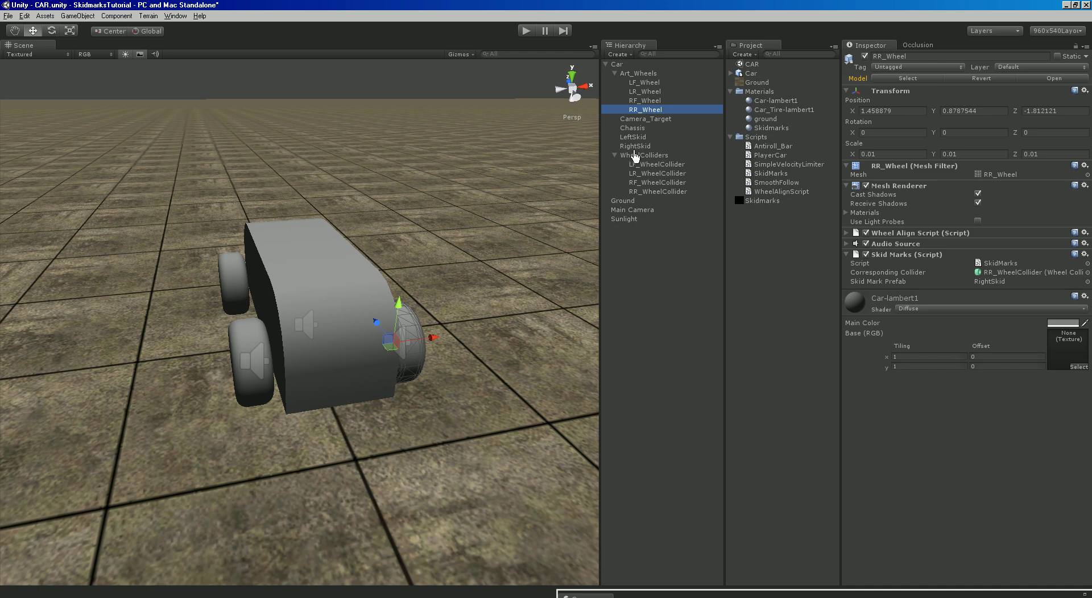
# Inspect the trail renderer settings of RightSkid and LeftSkid, plus the Car object.
pyautogui.click(631, 146)
pyautogui.click(631, 137)
pyautogui.click(606, 64)
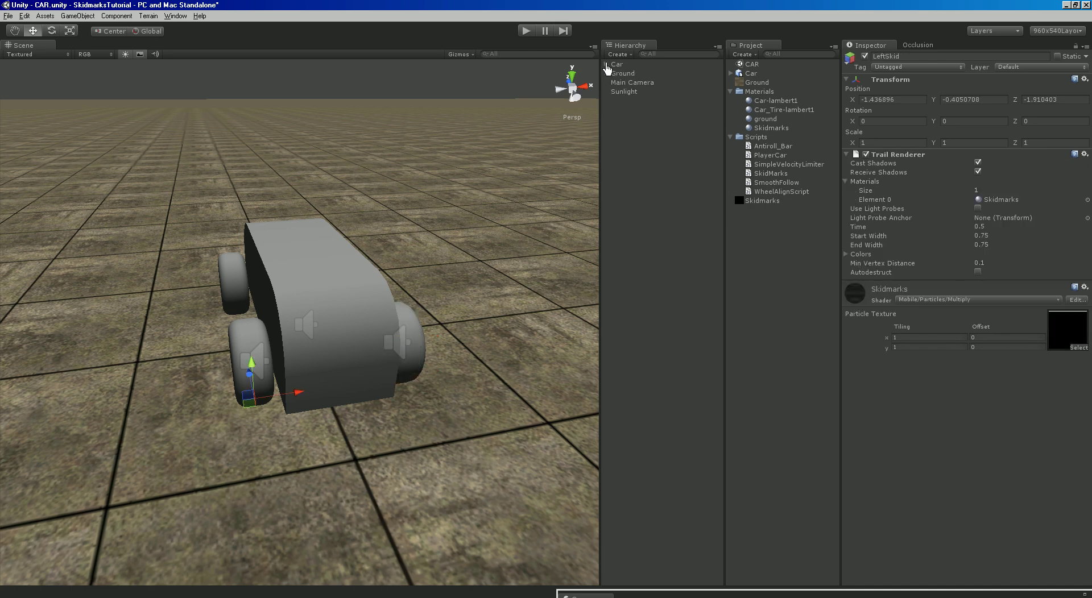
pyautogui.click(617, 64)
pyautogui.click(607, 64)
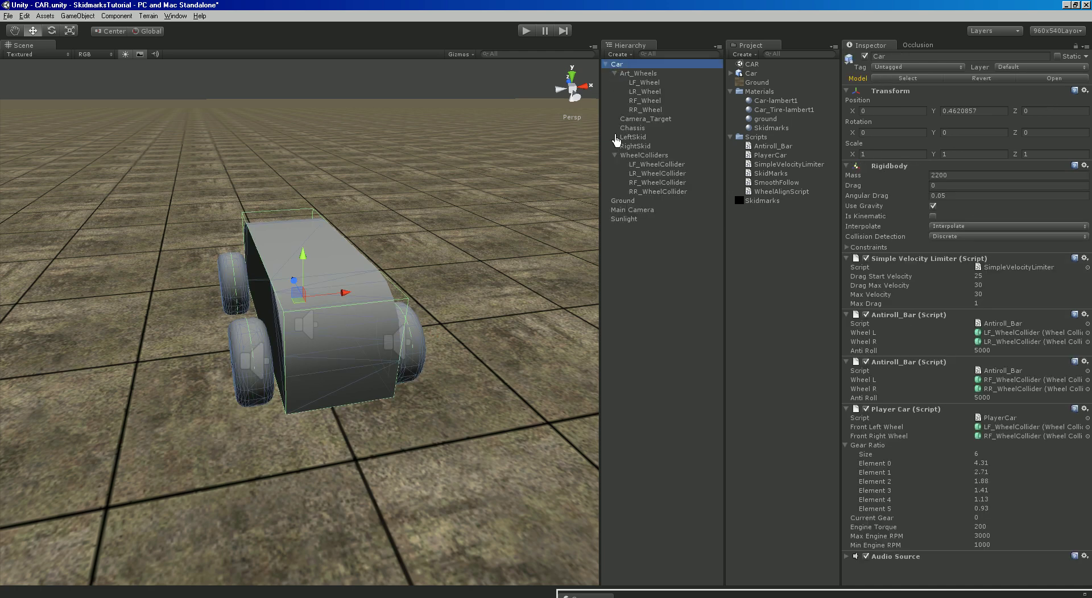
pyautogui.click(615, 156)
pyautogui.click(632, 146)
pyautogui.click(631, 138)
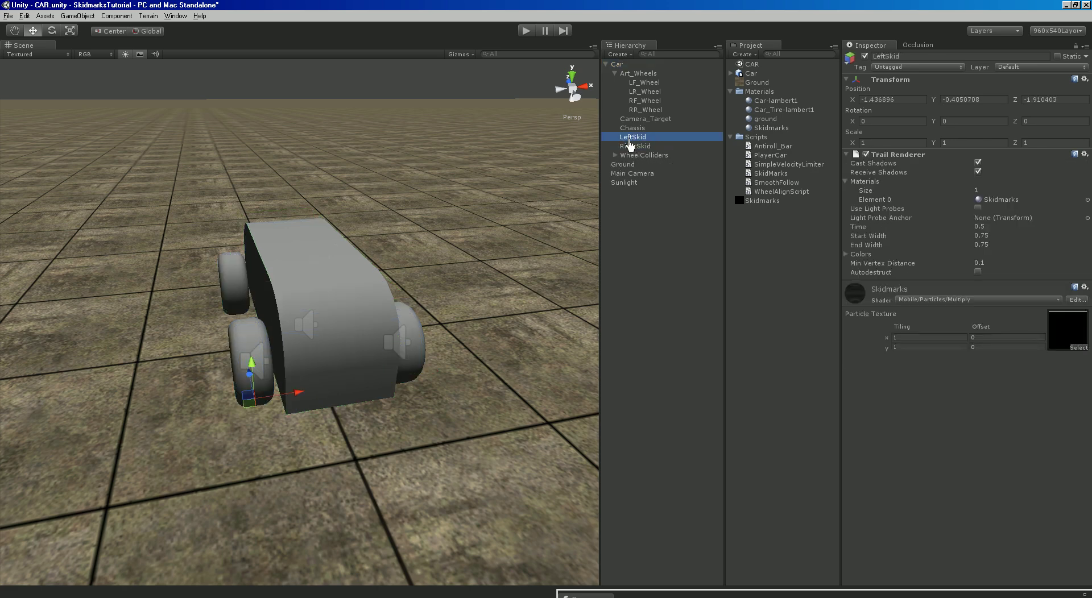
pyautogui.click(629, 146)
# Orbit around the car with both skids and Chassis selected, then bring the Game view into sight.
pyautogui.keyDown('alt'); pyautogui.moveTo(392, 236); pyautogui.dragTo(482, 212); pyautogui.keyUp('alt')
pyautogui.keyDown('shift'); pyautogui.click(621, 138); pyautogui.keyUp('shift')
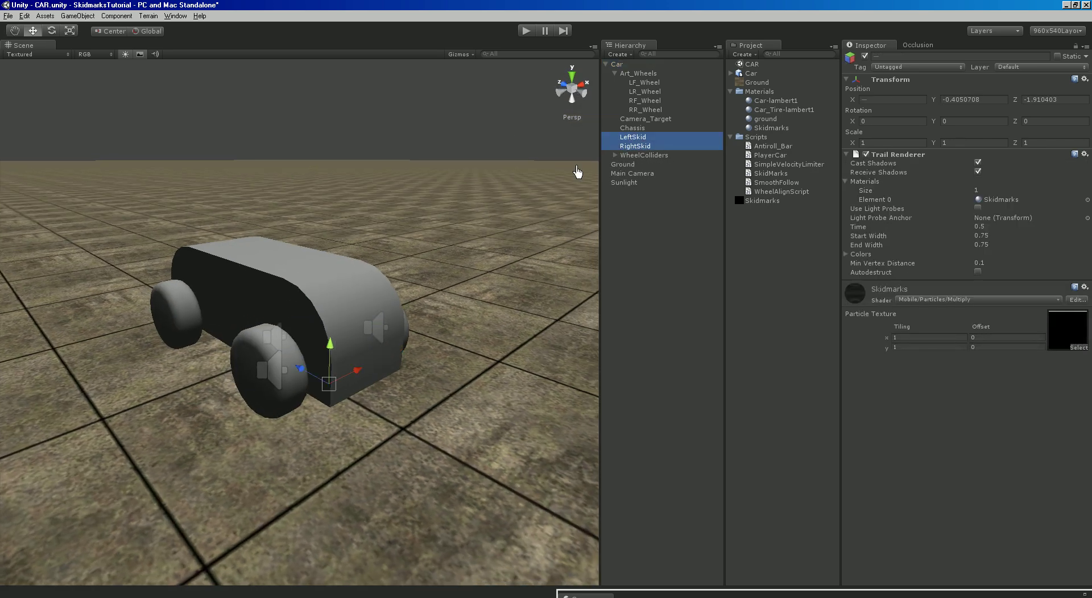
pyautogui.keyDown('alt'); pyautogui.moveTo(370, 257); pyautogui.dragTo(565, 227); pyautogui.keyUp('alt')
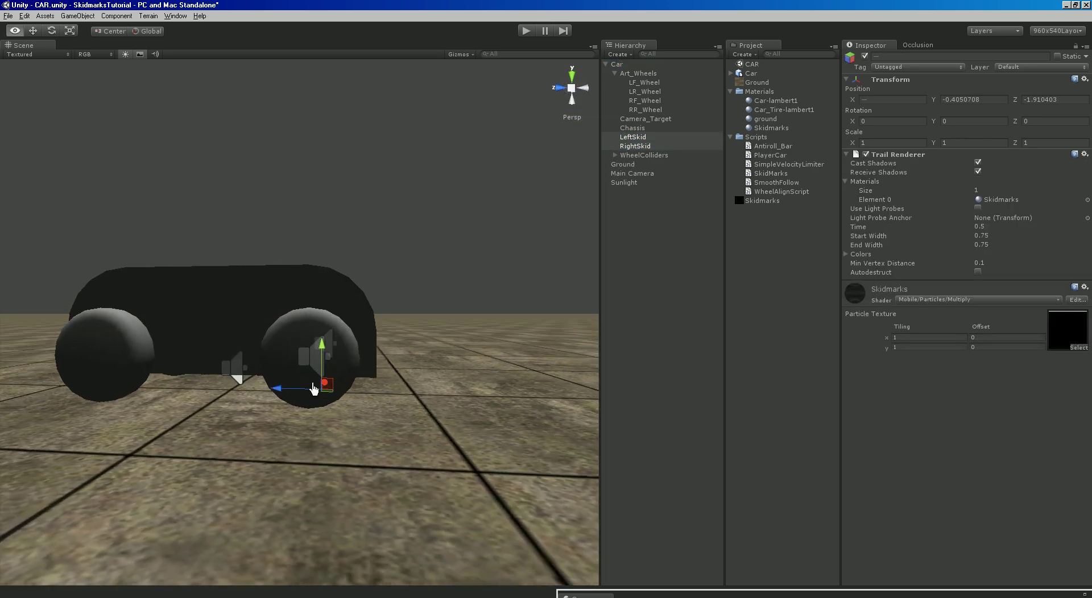
pyautogui.click(647, 148)
pyautogui.click(632, 128)
pyautogui.keyDown('alt'); pyautogui.moveTo(521, 209); pyautogui.dragTo(407, 330); pyautogui.keyUp('alt')
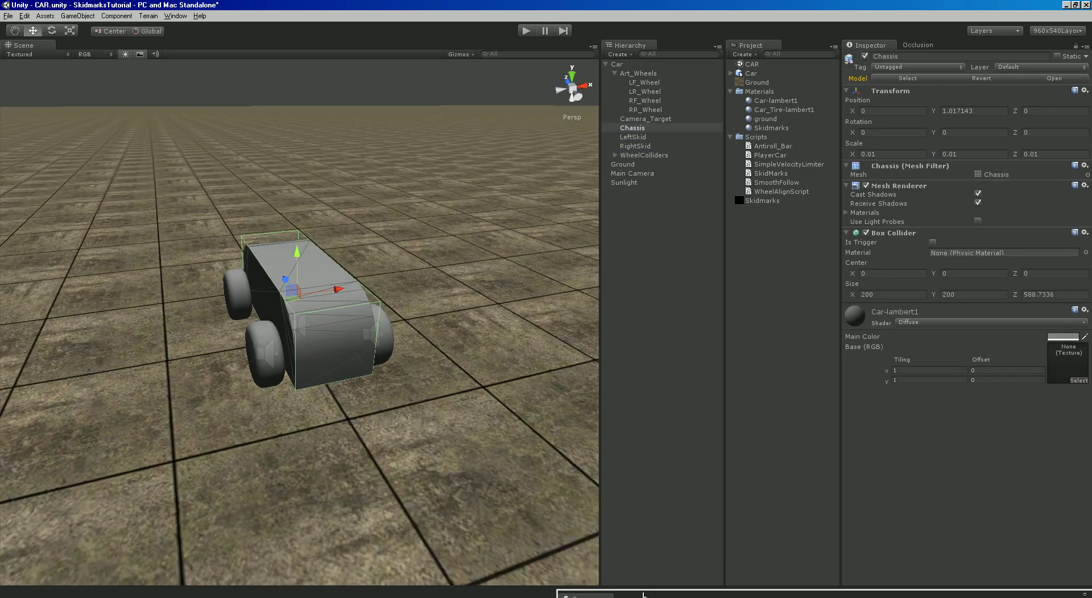
pyautogui.click(632, 137)
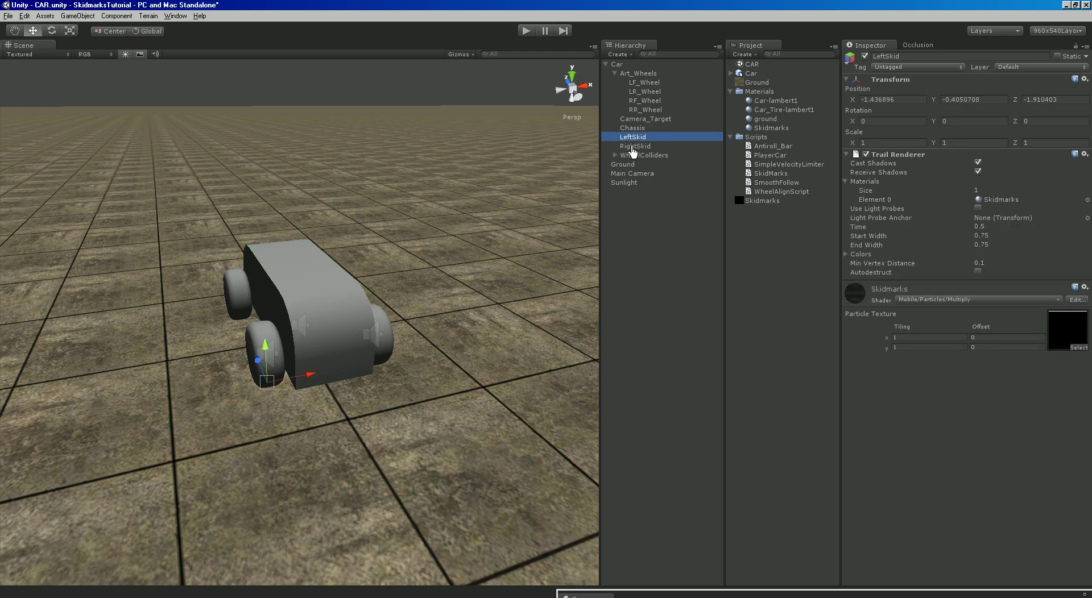
pyautogui.keyDown('shift'); pyautogui.click(634, 147); pyautogui.keyUp('shift')
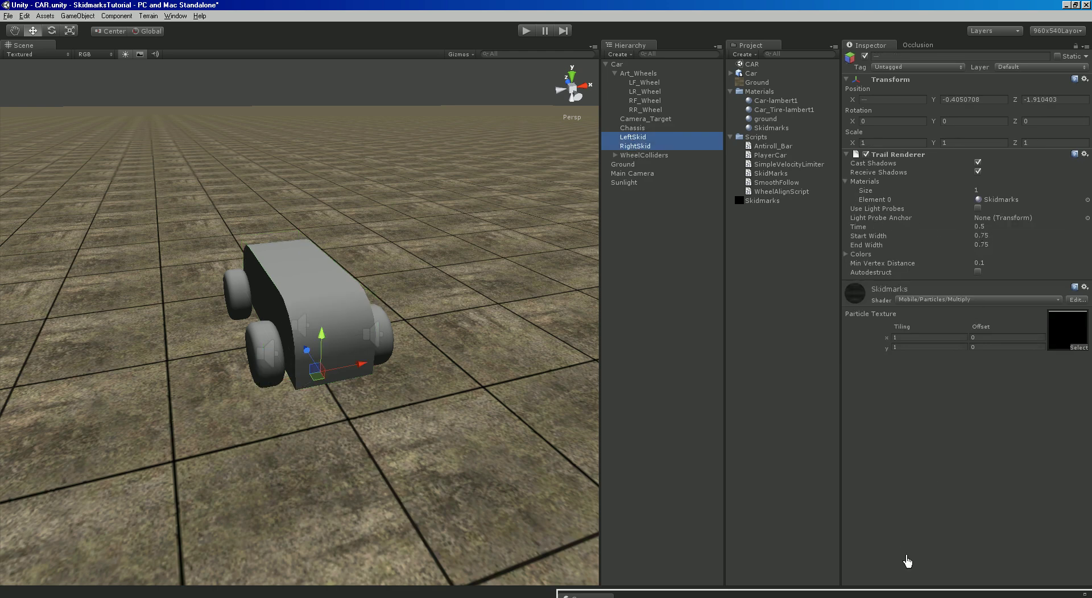
pyautogui.moveTo(905, 596); pyautogui.dragTo(838, 194)
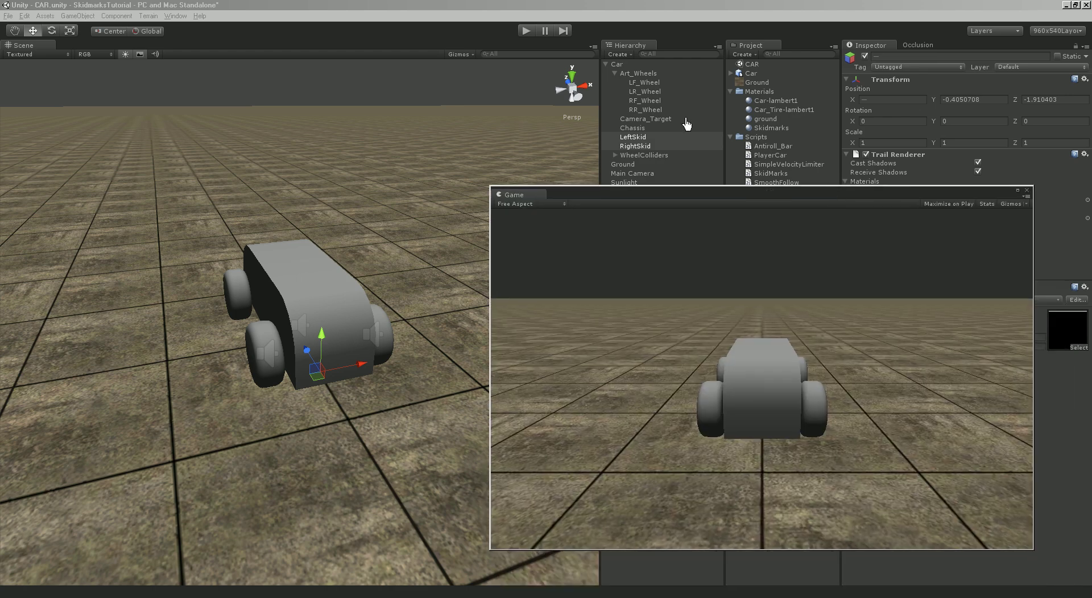
# Play the game, drive forward and swerve right and left to skid, then pause.
pyautogui.click(529, 35)
pyautogui.click(724, 338)
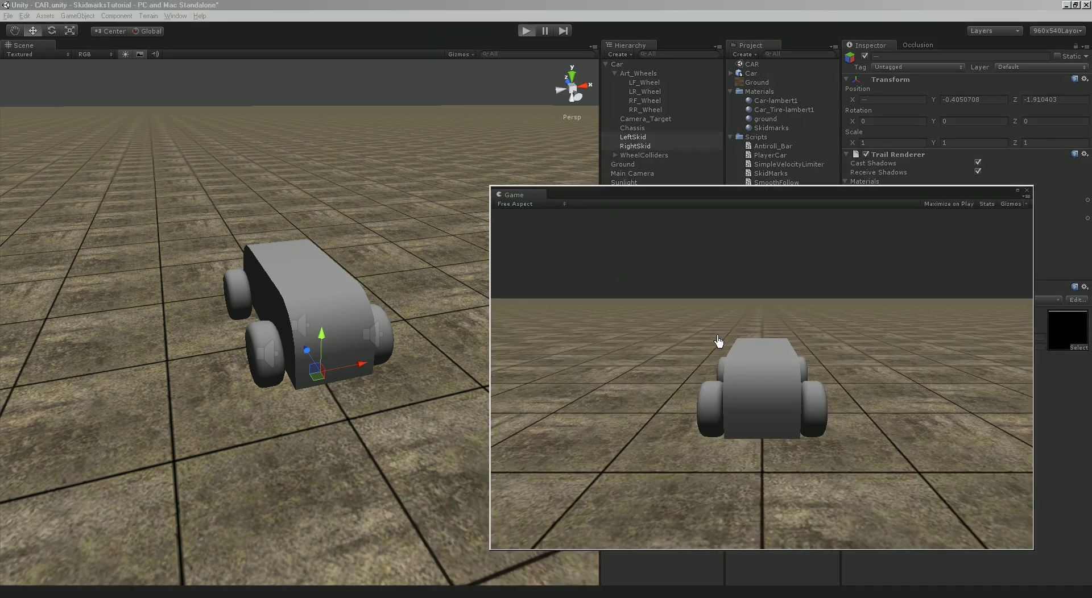
pyautogui.press('Up')
pyautogui.press('Right')
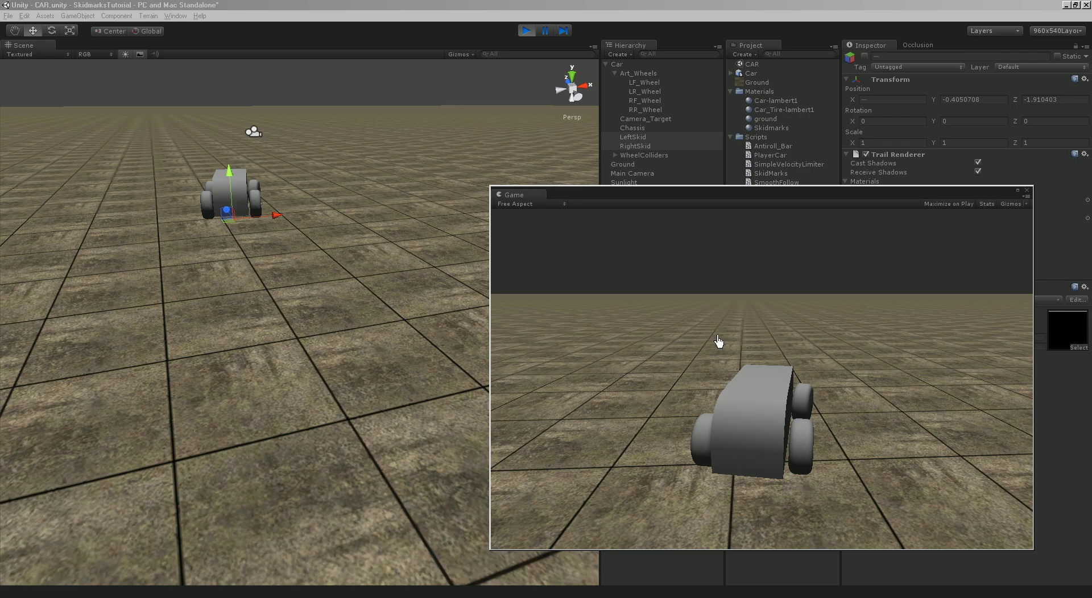
pyautogui.press('Left')
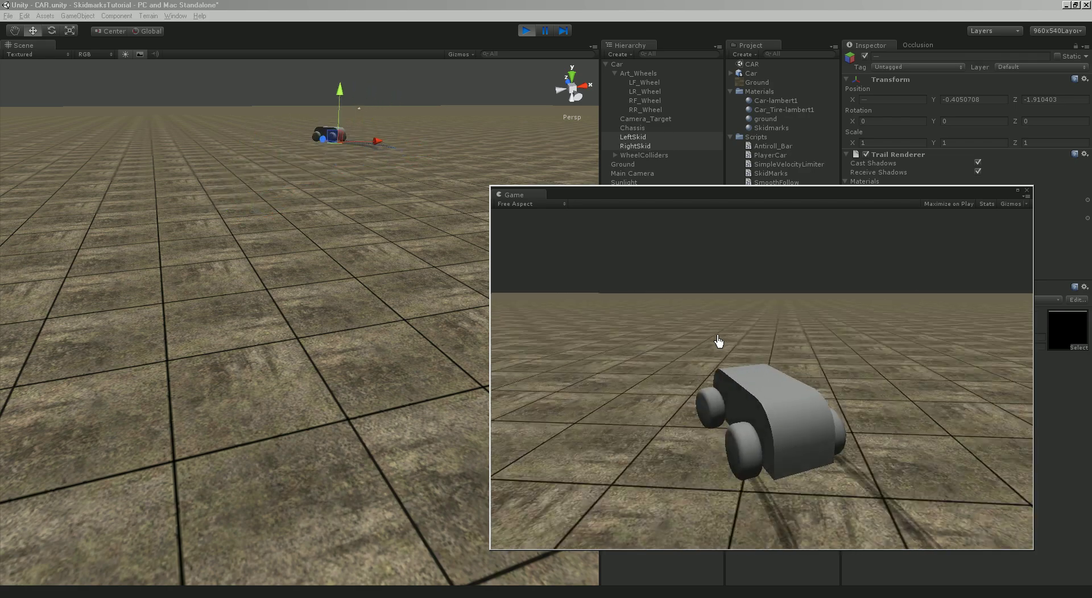
pyautogui.press('Right')
pyautogui.press('Left')
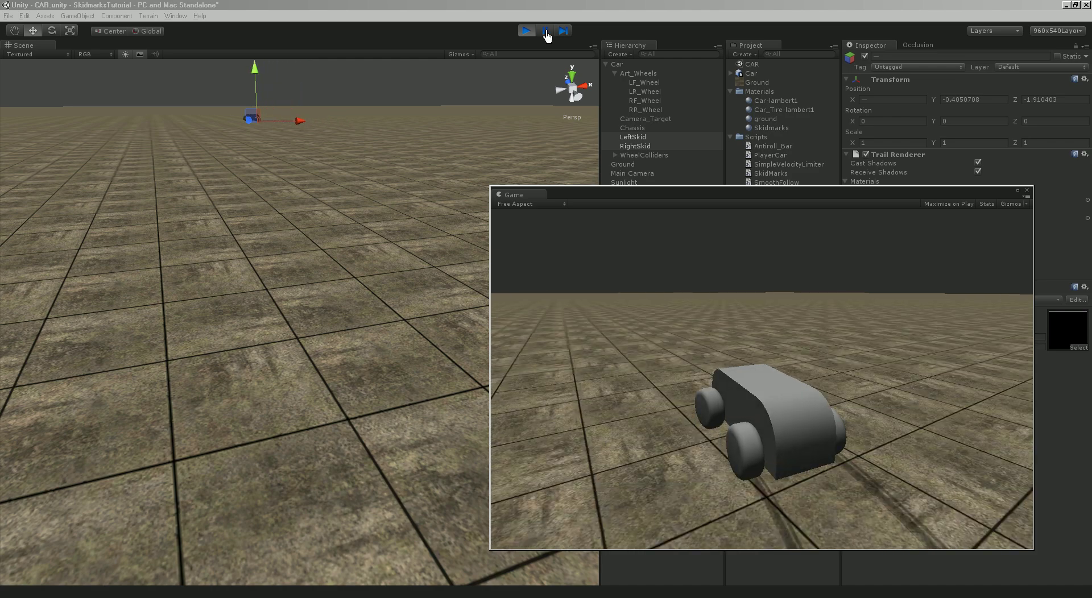
pyautogui.click(547, 33)
# Orbit the Scene view around the car to inspect the dark skid trails on the ground.
pyautogui.moveTo(648, 195); pyautogui.dragTo(696, 439)
pyautogui.press('f')
pyautogui.keyDown('alt'); pyautogui.moveTo(210, 292); pyautogui.dragTo(711, 337); pyautogui.keyUp('alt')
pyautogui.scroll(5, 298, 391)
pyautogui.keyDown('alt'); pyautogui.moveTo(258, 298); pyautogui.dragTo(571, 310); pyautogui.keyUp('alt')
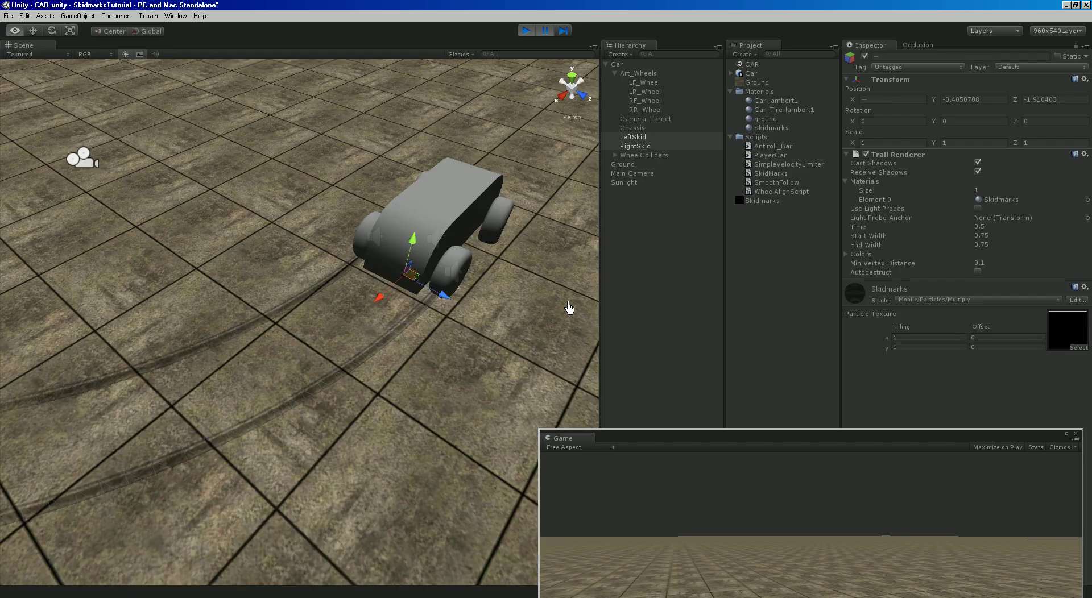
pyautogui.keyDown('alt'); pyautogui.moveTo(228, 311); pyautogui.dragTo(366, 316); pyautogui.keyUp('alt')
pyautogui.keyDown('alt'); pyautogui.moveTo(365, 317); pyautogui.dragTo(358, 331, button='right'); pyautogui.keyUp('alt')
pyautogui.keyDown('alt'); pyautogui.moveTo(358, 332); pyautogui.dragTo(434, 308); pyautogui.keyUp('alt')
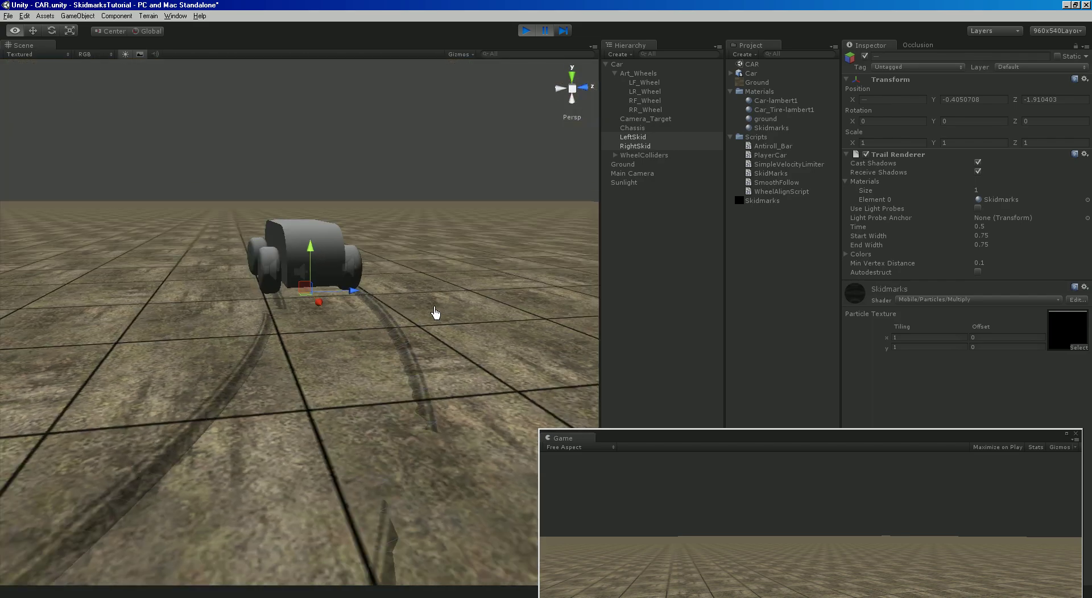
pyautogui.click(367, 182)
pyautogui.keyDown('alt'); pyautogui.moveTo(367, 181); pyautogui.dragTo(336, 411); pyautogui.keyUp('alt')
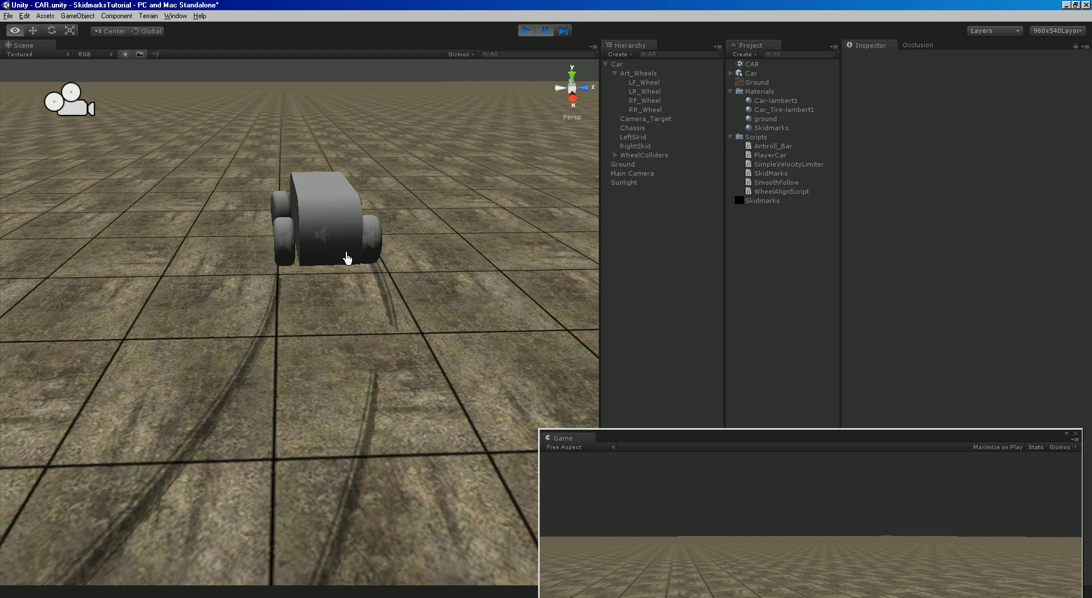
pyautogui.keyDown('alt'); pyautogui.moveTo(347, 257); pyautogui.dragTo(368, 207); pyautogui.keyUp('alt')
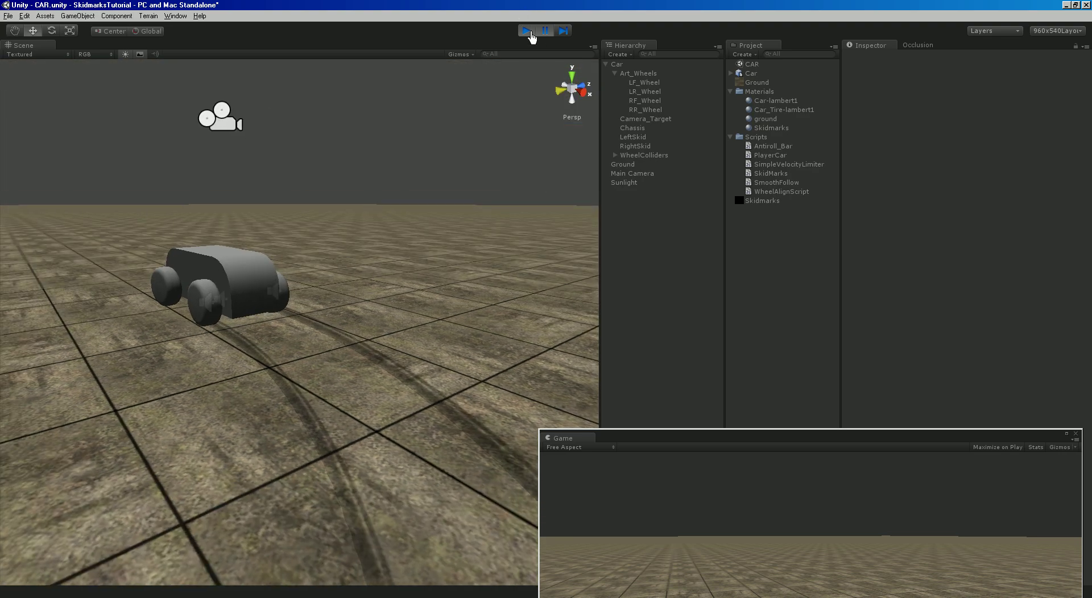
pyautogui.keyDown('alt'); pyautogui.moveTo(494, 143); pyautogui.dragTo(439, 310); pyautogui.keyUp('alt')
pyautogui.keyDown('alt'); pyautogui.moveTo(481, 238); pyautogui.dragTo(495, 266); pyautogui.keyUp('alt')
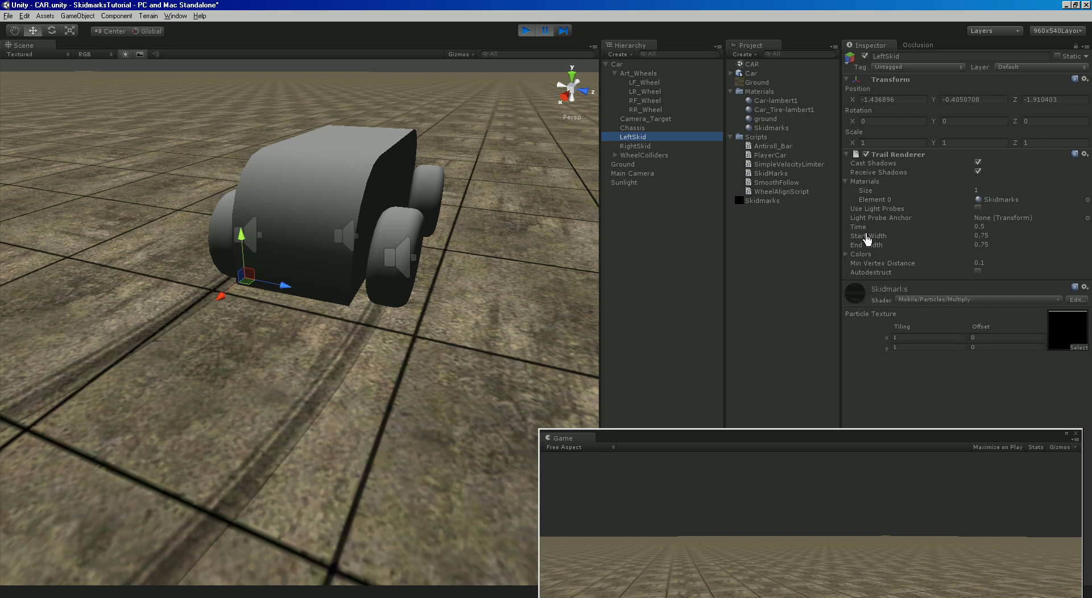
# Stop Play mode and give the RightSkid and LeftSkid trails Start Width 1 and End Width 1.
pyautogui.moveTo(870, 243); pyautogui.dragTo(881, 250)
pyautogui.click(634, 146)
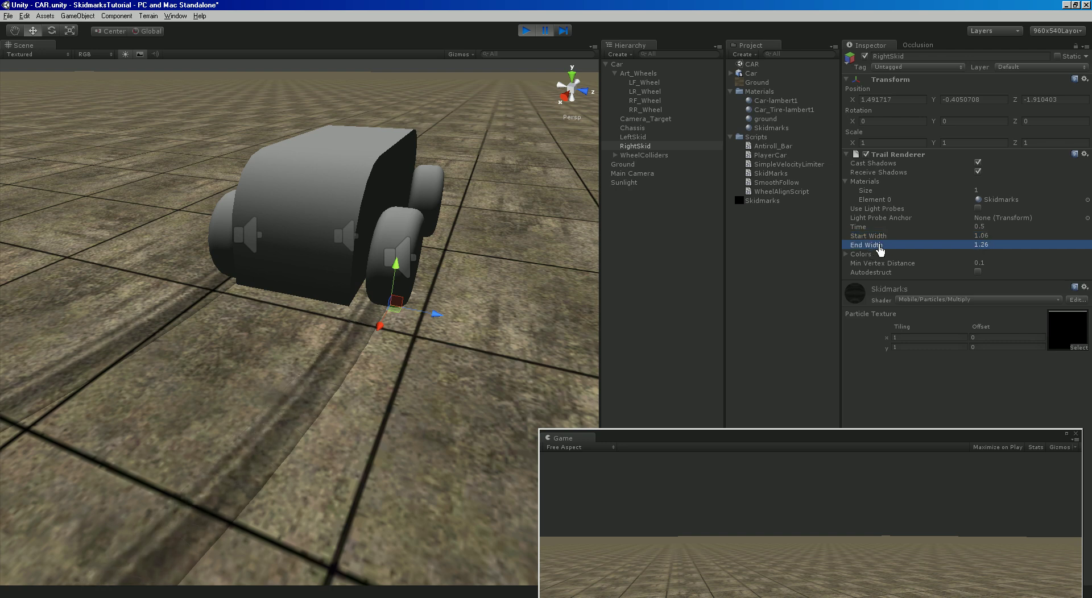
pyautogui.click(545, 32)
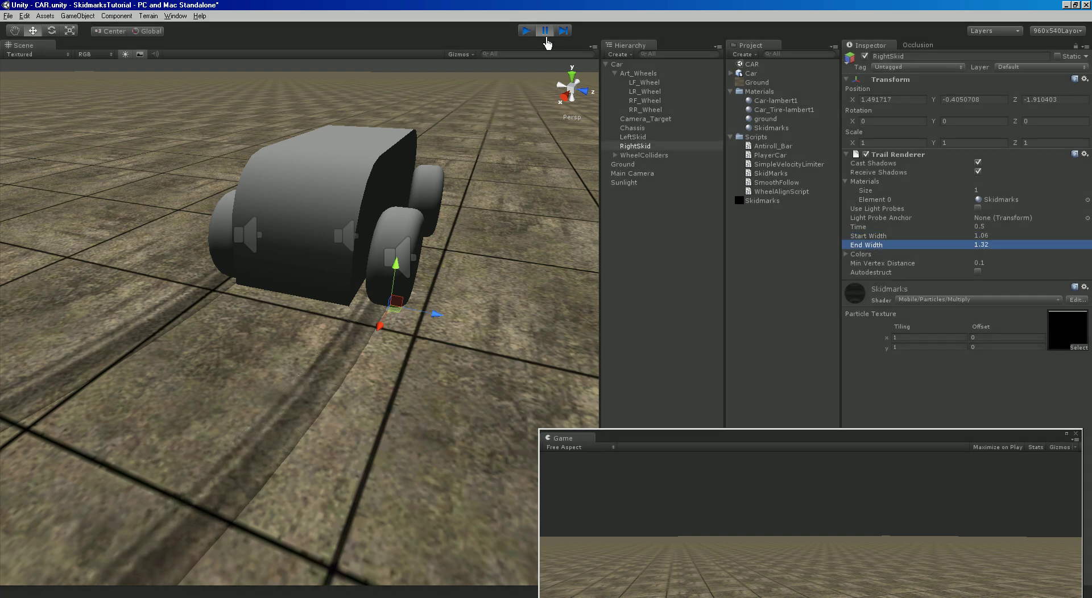
pyautogui.hotkey('ctrl', 'p')
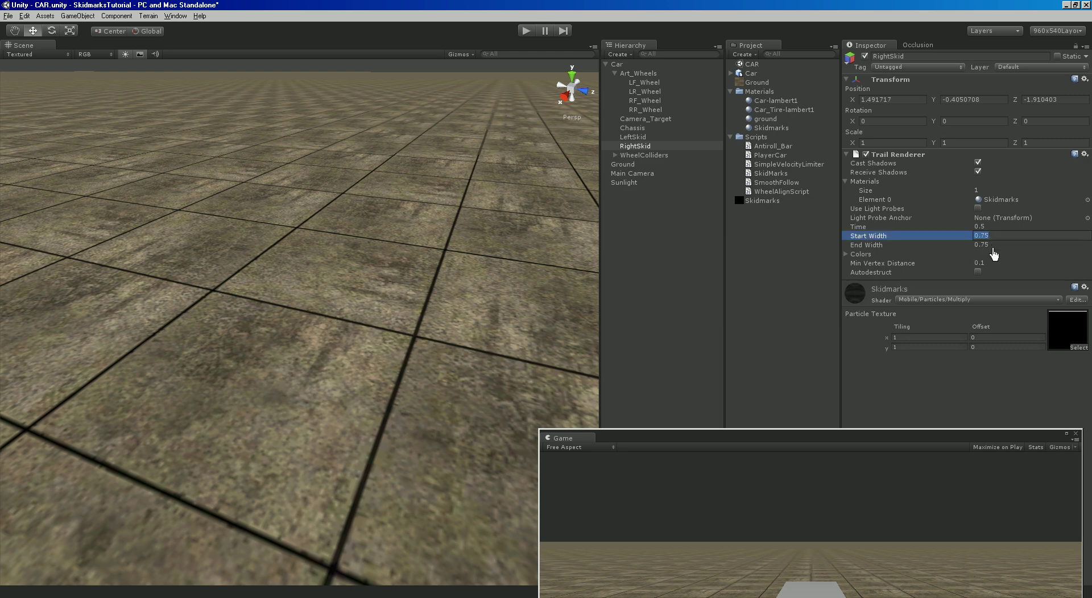
pyautogui.click(991, 246)
pyautogui.write('1')
pyautogui.click(632, 138)
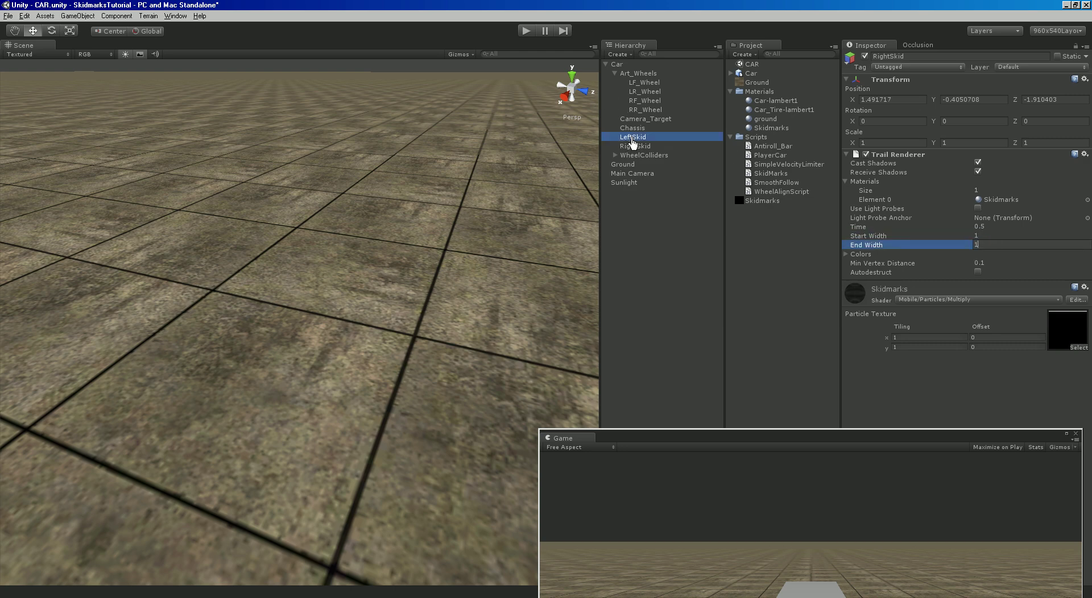
pyautogui.click(999, 245)
pyautogui.write('1')
pyautogui.click(991, 239)
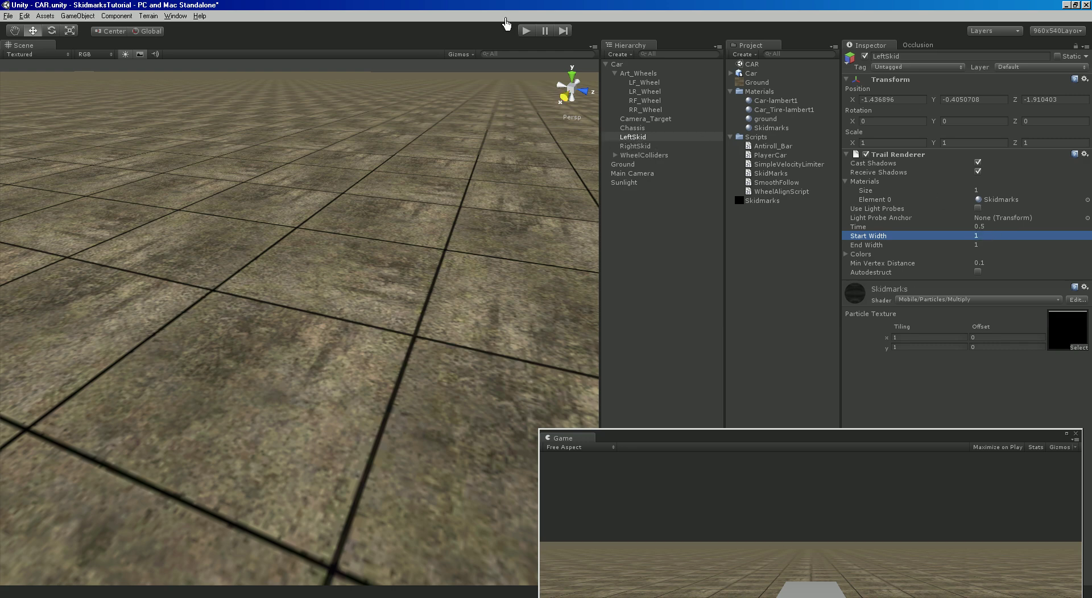
pyautogui.click(673, 440)
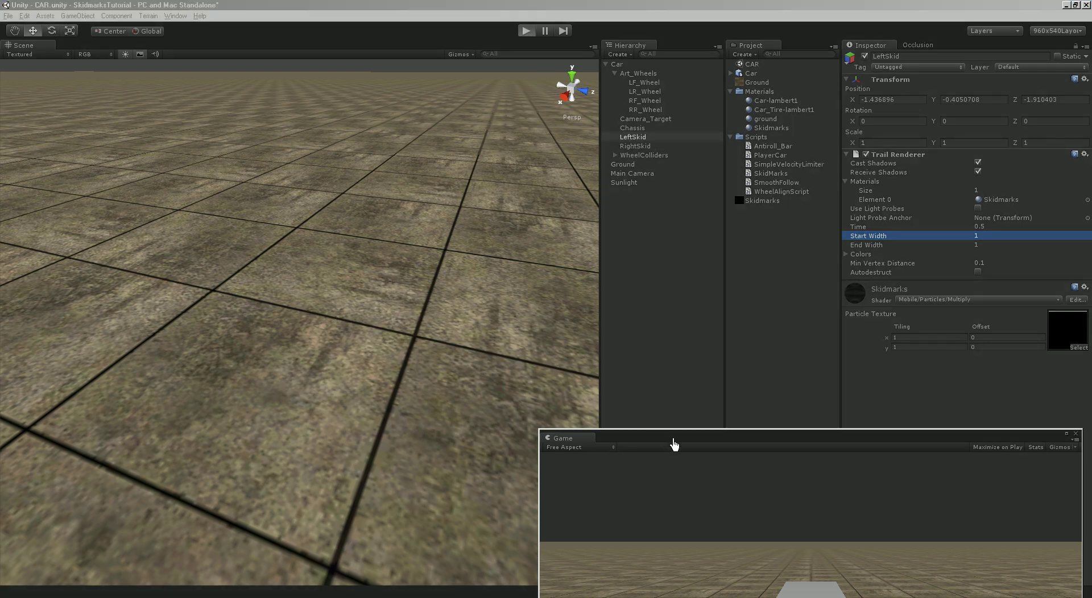
# Drive the car with W, A and D, sliding it back and forth, then pause.
pyautogui.moveTo(673, 442); pyautogui.dragTo(594, 191)
pyautogui.press('w')
pyautogui.press('d')
pyautogui.press('a')
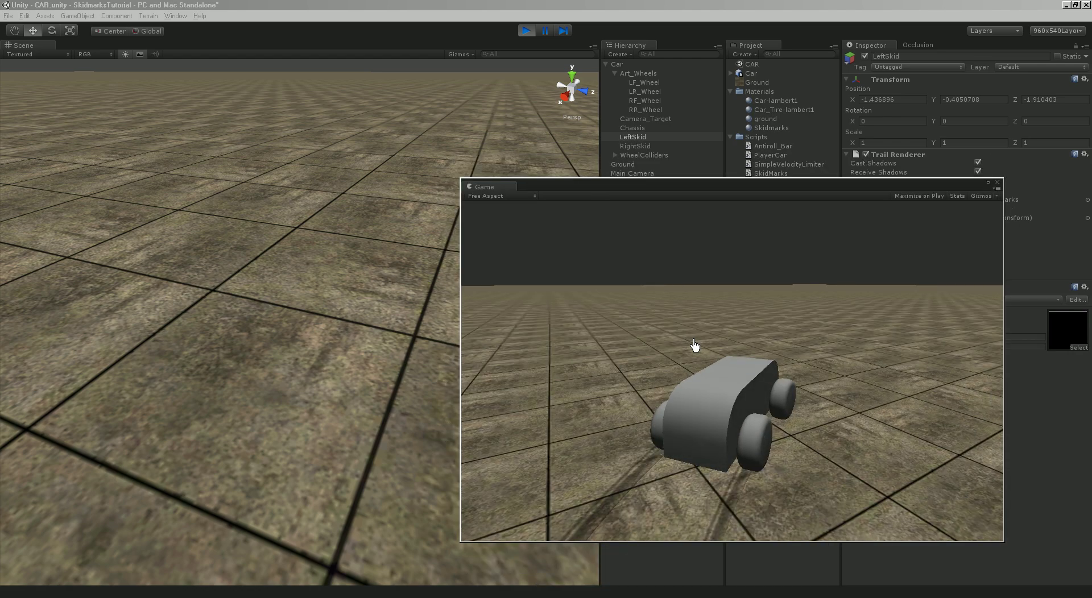
pyautogui.press('d')
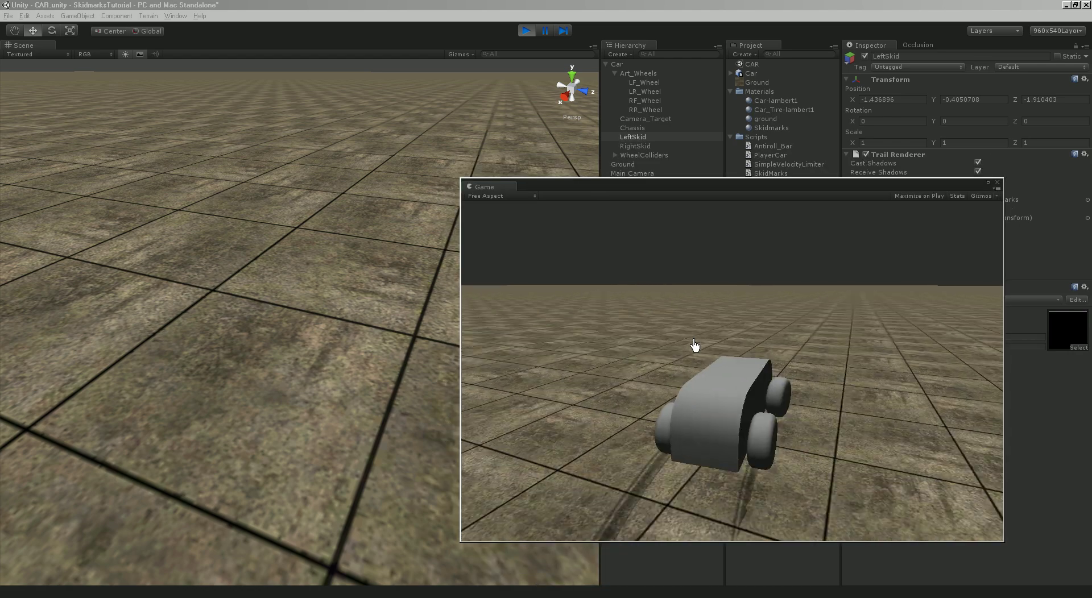
pyautogui.press('a')
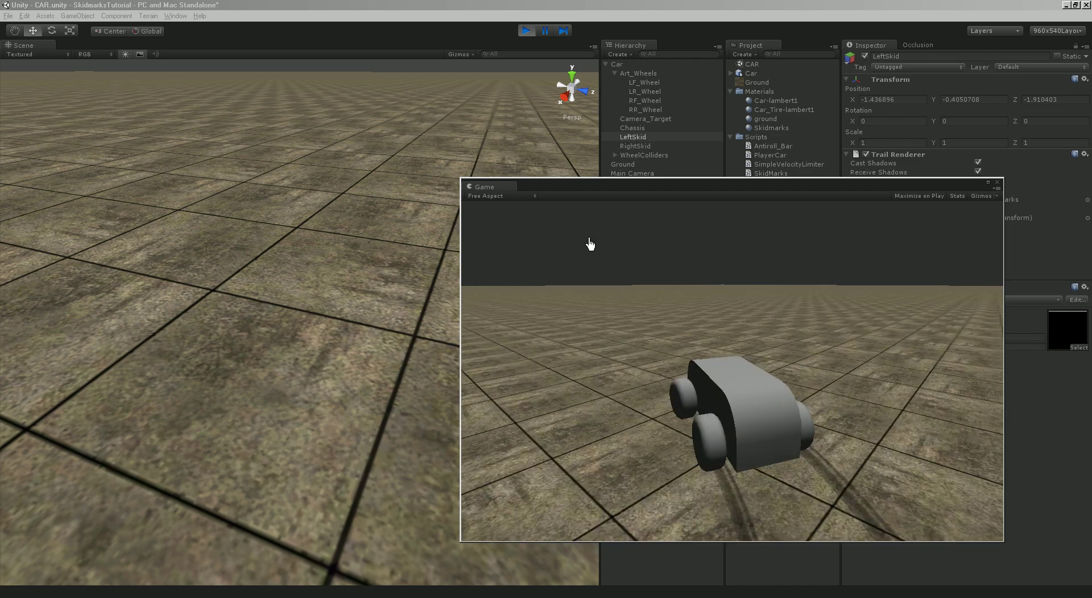
pyautogui.press('d')
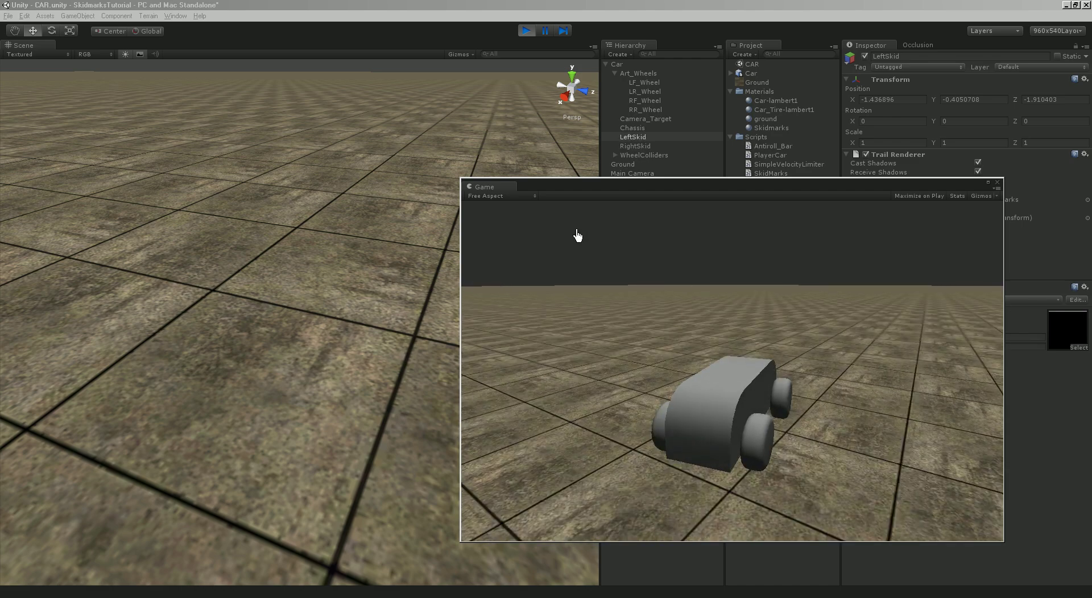
pyautogui.press('a')
pyautogui.click(545, 33)
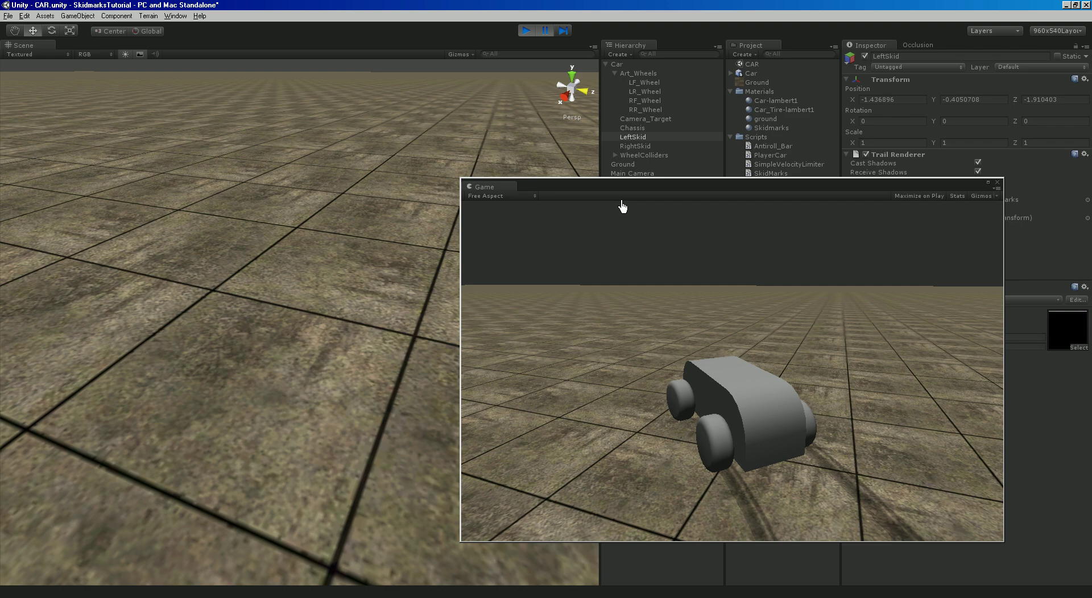
# Move the Game window aside and zoom the Scene view in on the car's rear wheels.
pyautogui.moveTo(616, 189); pyautogui.dragTo(738, 430)
pyautogui.keyDown('alt'); pyautogui.moveTo(401, 328); pyautogui.dragTo(308, 205, button='right'); pyautogui.keyUp('alt')
pyautogui.keyDown('alt'); pyautogui.moveTo(307, 205); pyautogui.dragTo(289, 223, button='middle'); pyautogui.keyUp('alt')
pyautogui.keyDown('alt'); pyautogui.moveTo(289, 227); pyautogui.dragTo(347, 327, button='right'); pyautogui.keyUp('alt')
pyautogui.keyDown('alt'); pyautogui.moveTo(347, 327); pyautogui.dragTo(546, 307); pyautogui.keyUp('alt')
pyautogui.keyDown('alt'); pyautogui.moveTo(336, 188); pyautogui.dragTo(248, 433, button='right'); pyautogui.keyUp('alt')
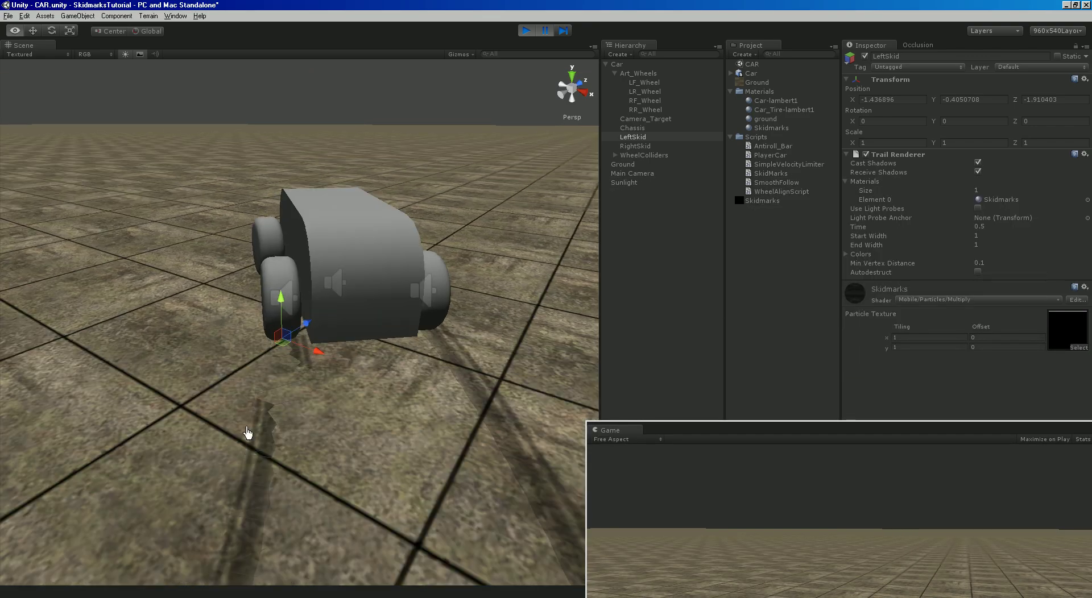
pyautogui.keyDown('alt'); pyautogui.moveTo(273, 220); pyautogui.dragTo(356, 239); pyautogui.keyUp('alt')
pyautogui.keyDown('alt'); pyautogui.moveTo(356, 239); pyautogui.dragTo(371, 302, button='right'); pyautogui.keyUp('alt')
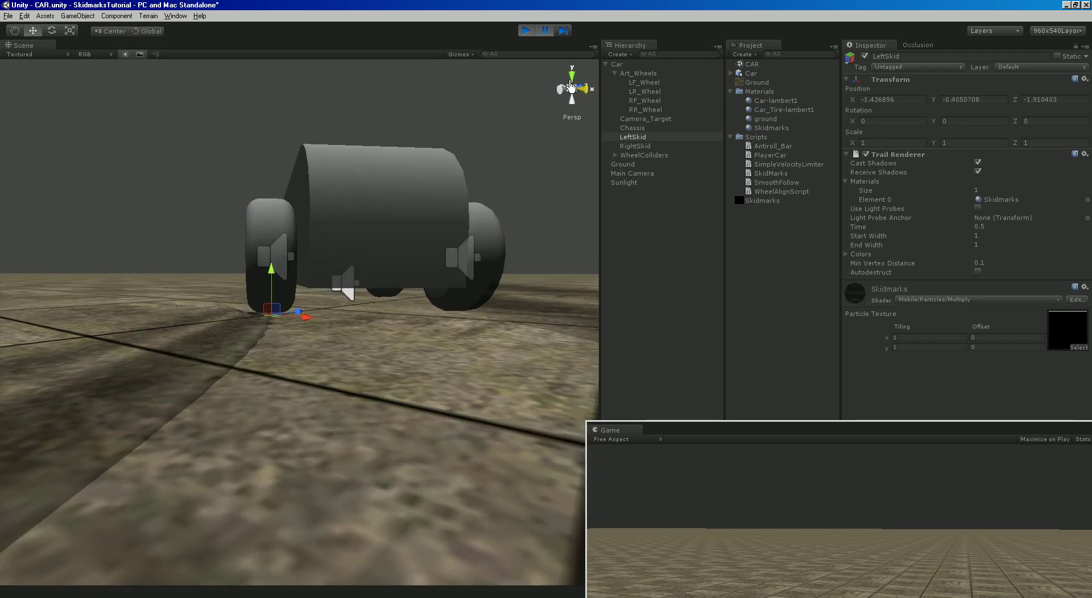
# Stop Play, select LeftSkid and RightSkid, and orbit to a close side view of the car.
pyautogui.click(529, 34)
pyautogui.scroll(-8, 385, 278)
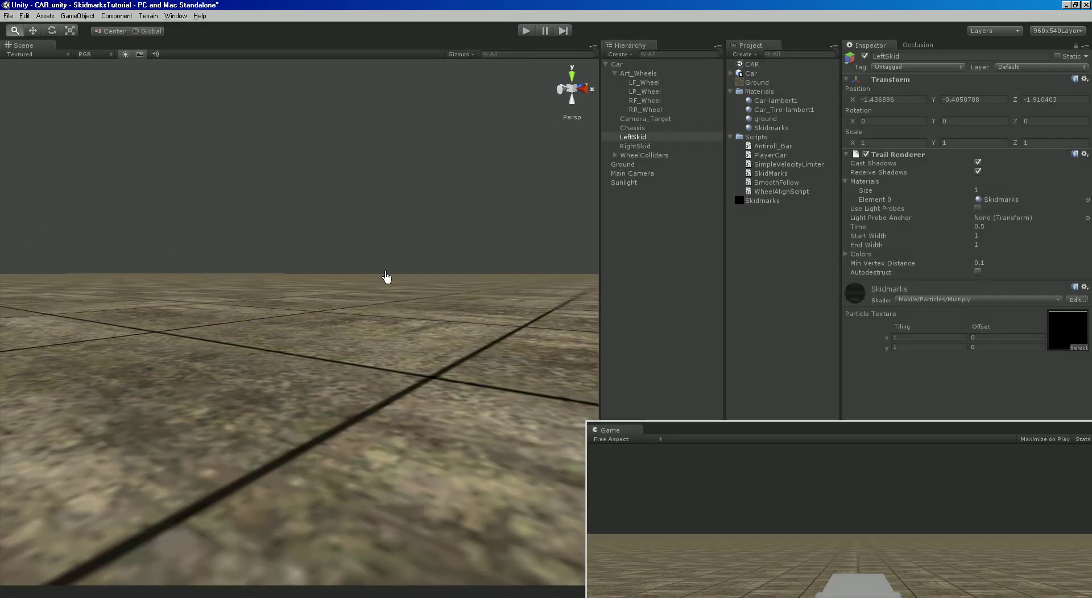
pyautogui.press('f')
pyautogui.keyDown('alt'); pyautogui.moveTo(375, 270); pyautogui.dragTo(257, 273, button='right'); pyautogui.keyUp('alt')
pyautogui.keyDown('alt'); pyautogui.moveTo(257, 273); pyautogui.dragTo(366, 275); pyautogui.keyUp('alt')
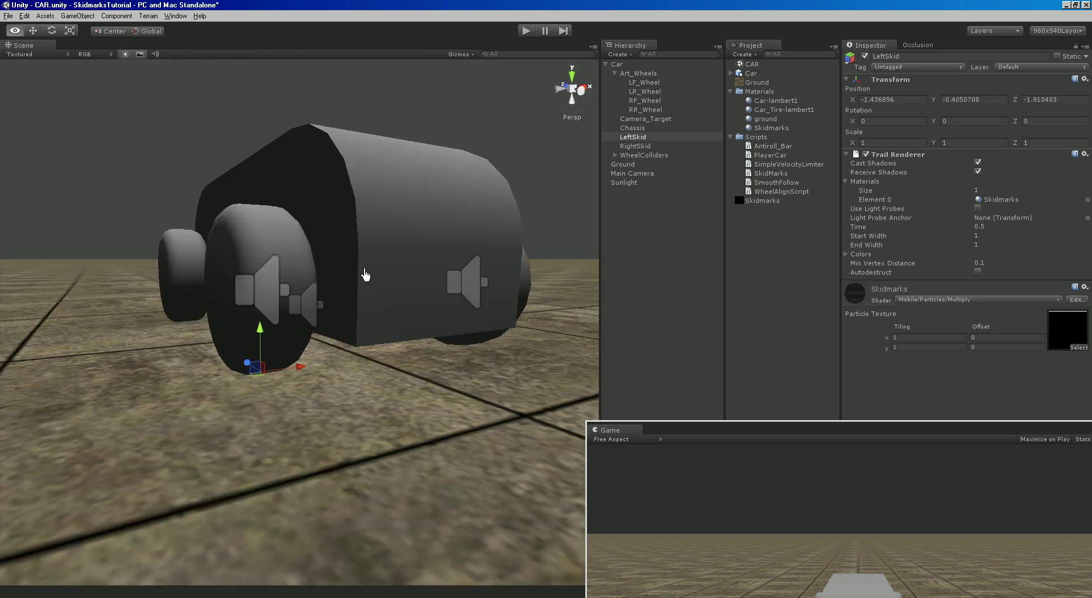
pyautogui.keyDown('ctrl'); pyautogui.click(634, 146); pyautogui.keyUp('ctrl')
pyautogui.keyDown('alt'); pyautogui.moveTo(463, 234); pyautogui.dragTo(344, 297); pyautogui.keyUp('alt')
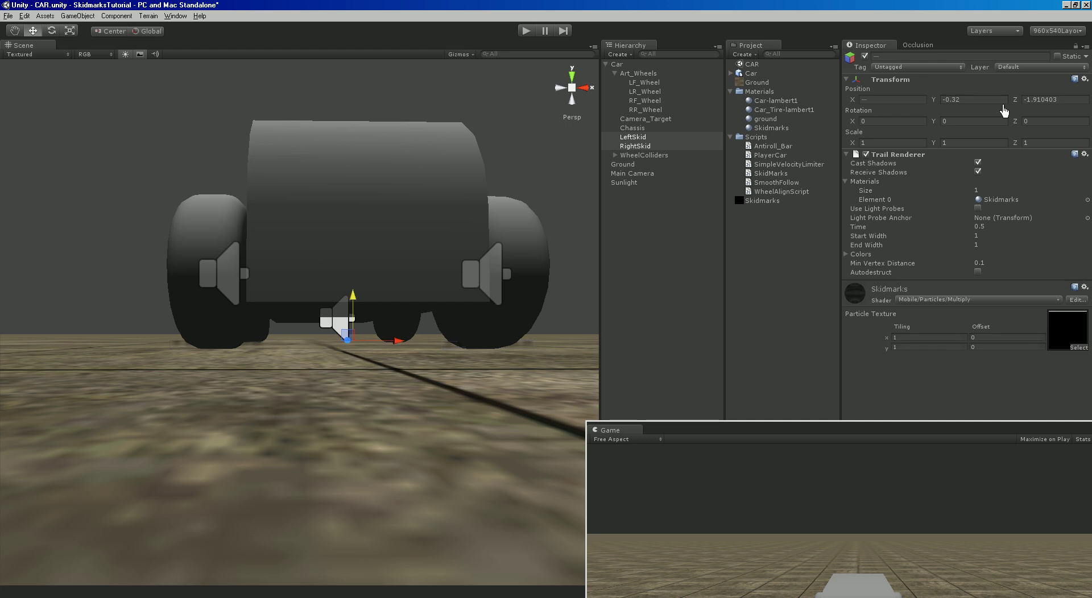
pyautogui.keyDown('alt'); pyautogui.moveTo(382, 275); pyautogui.dragTo(411, 286); pyautogui.keyUp('alt')
pyautogui.click(644, 147)
pyautogui.keyDown('alt'); pyautogui.moveTo(288, 293); pyautogui.dragTo(374, 268); pyautogui.keyUp('alt')
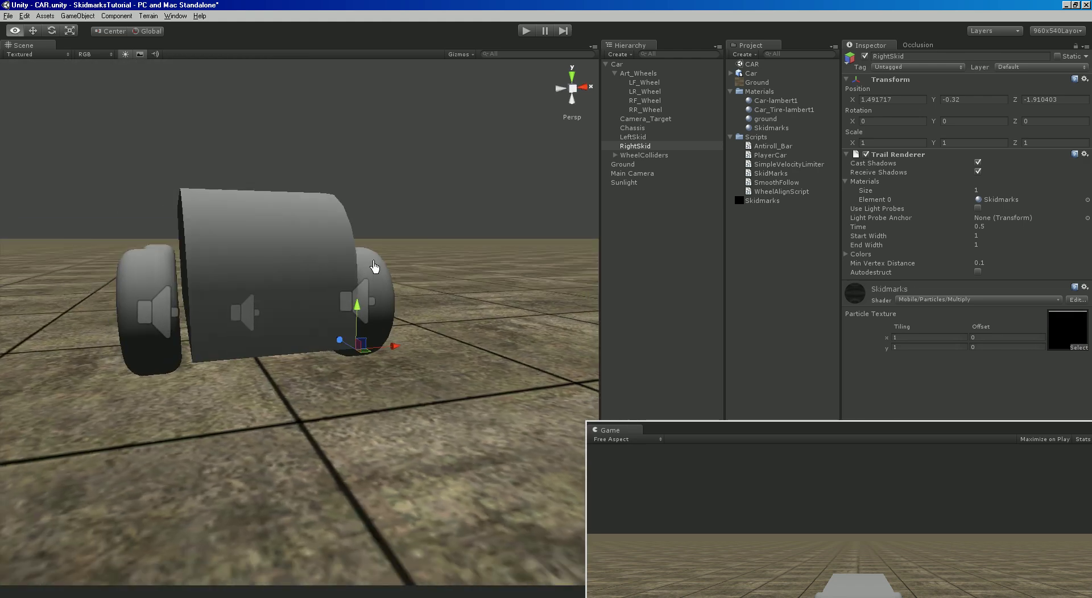
pyautogui.keyDown('ctrl'); pyautogui.click(635, 139); pyautogui.keyUp('ctrl')
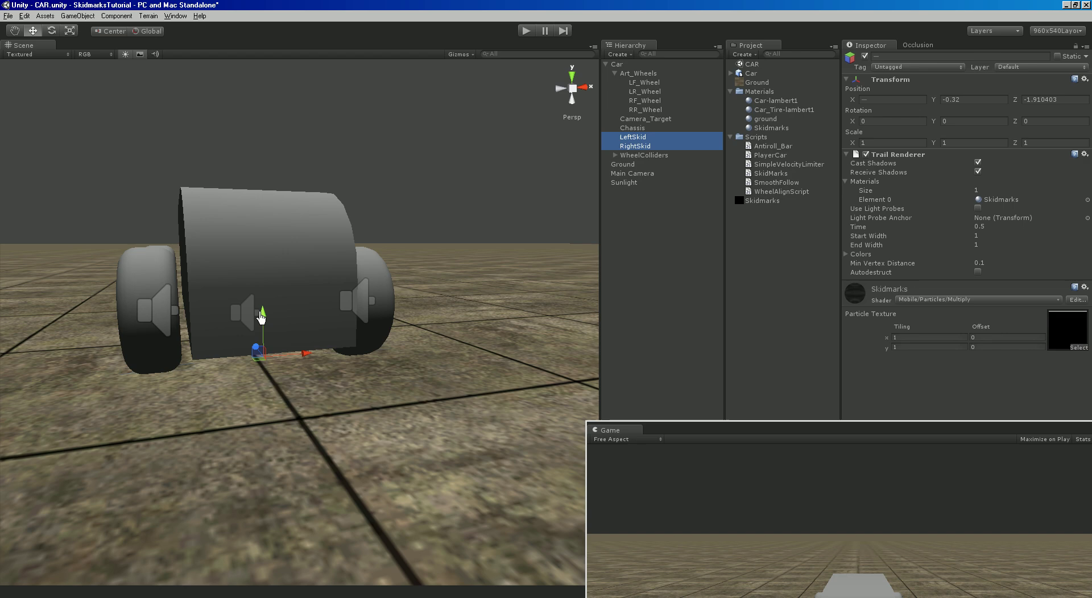
# Raise both skids to Y -0.2756336 and move them back to Z -2.697236, then replay.
pyautogui.moveTo(261, 318); pyautogui.dragTo(261, 314)
pyautogui.keyDown('alt'); pyautogui.moveTo(275, 261); pyautogui.dragTo(566, 291); pyautogui.keyUp('alt')
pyautogui.click(637, 145)
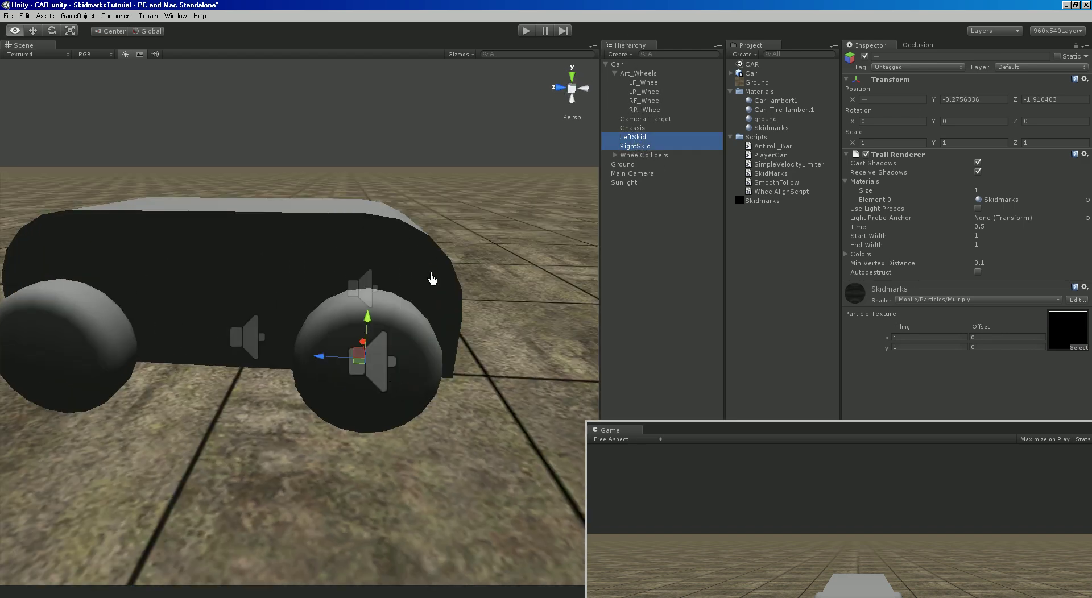
pyautogui.keyDown('alt'); pyautogui.moveTo(431, 279); pyautogui.dragTo(312, 412); pyautogui.keyUp('alt')
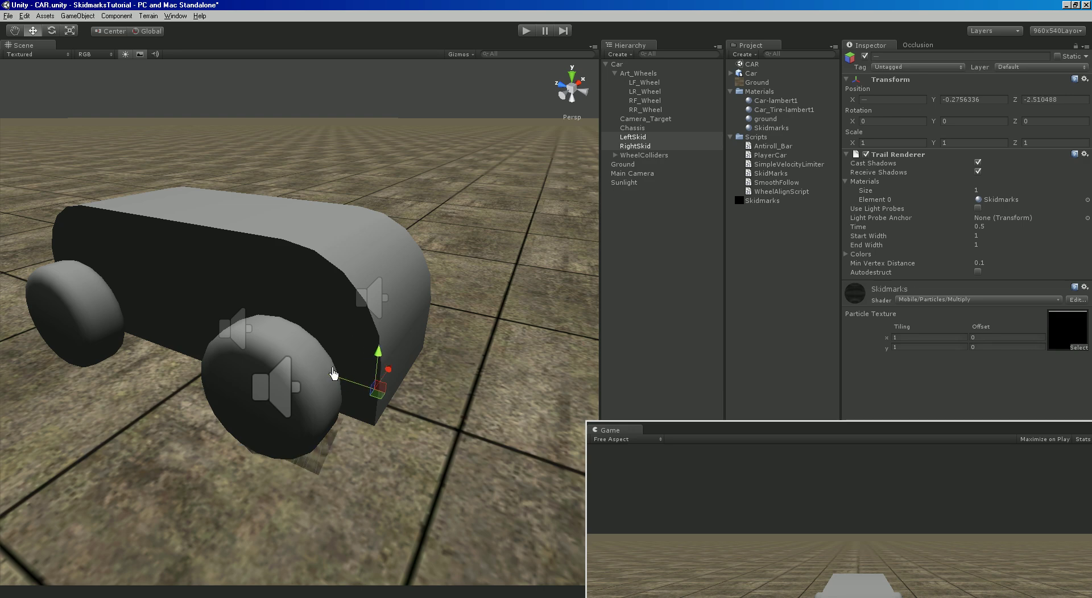
pyautogui.moveTo(722, 433); pyautogui.dragTo(605, 180)
pyautogui.click(526, 30)
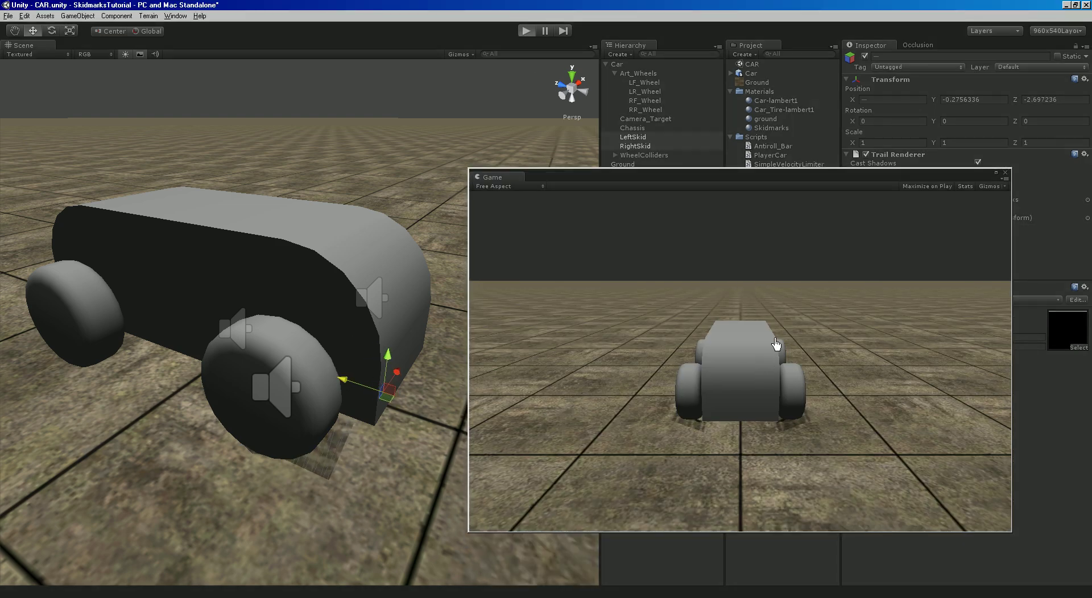
# Drive forward and swerve right and left to make the rear wheels skid, then restart Play.
pyautogui.click(776, 343)
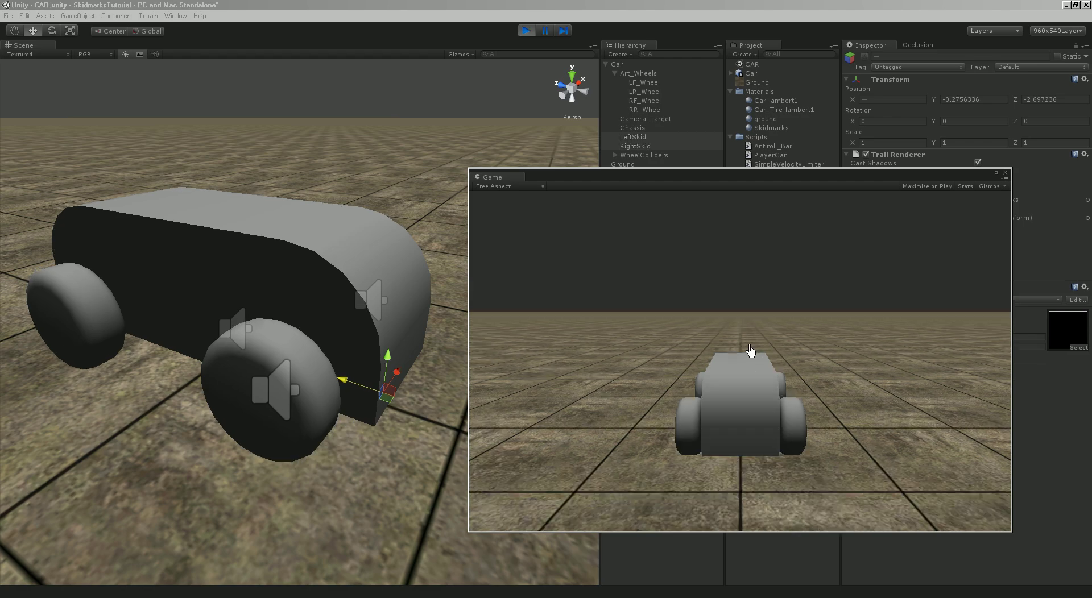
pyautogui.press('w')
pyautogui.press('d')
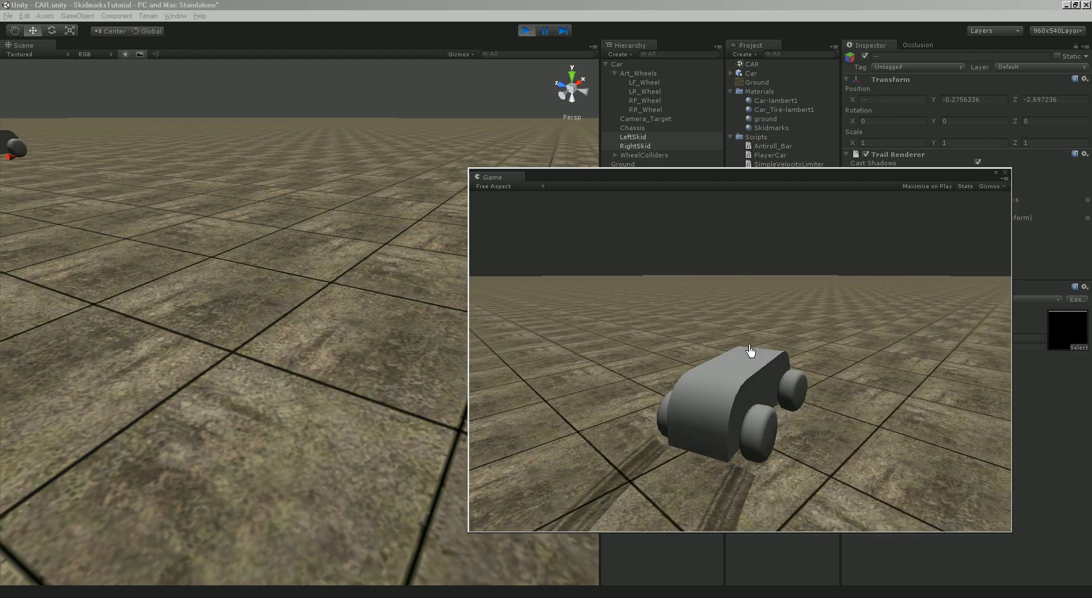
pyautogui.press('a')
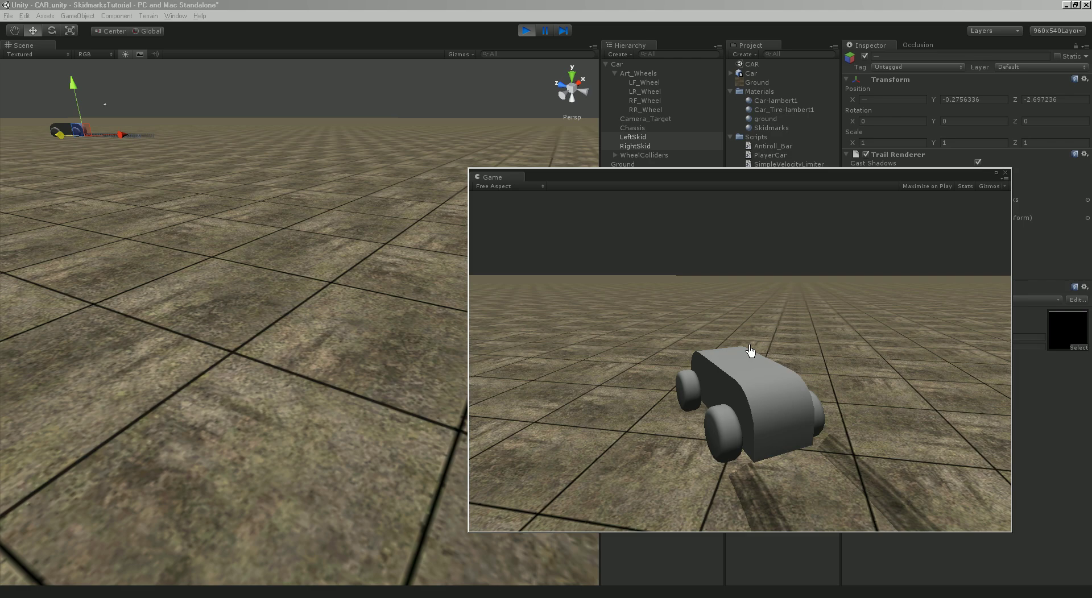
pyautogui.press('d')
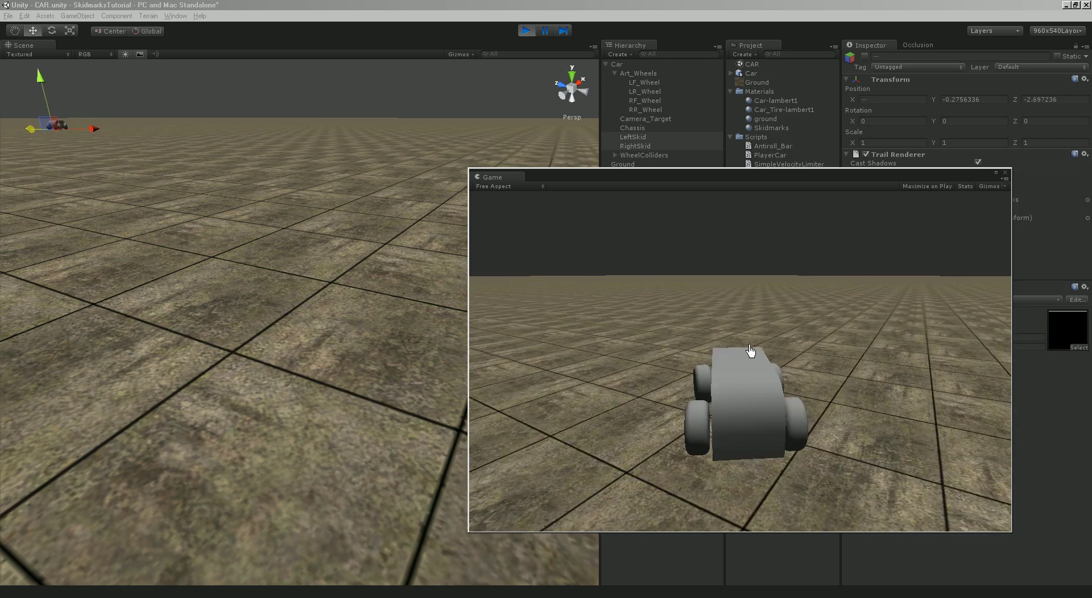
pyautogui.click(526, 30)
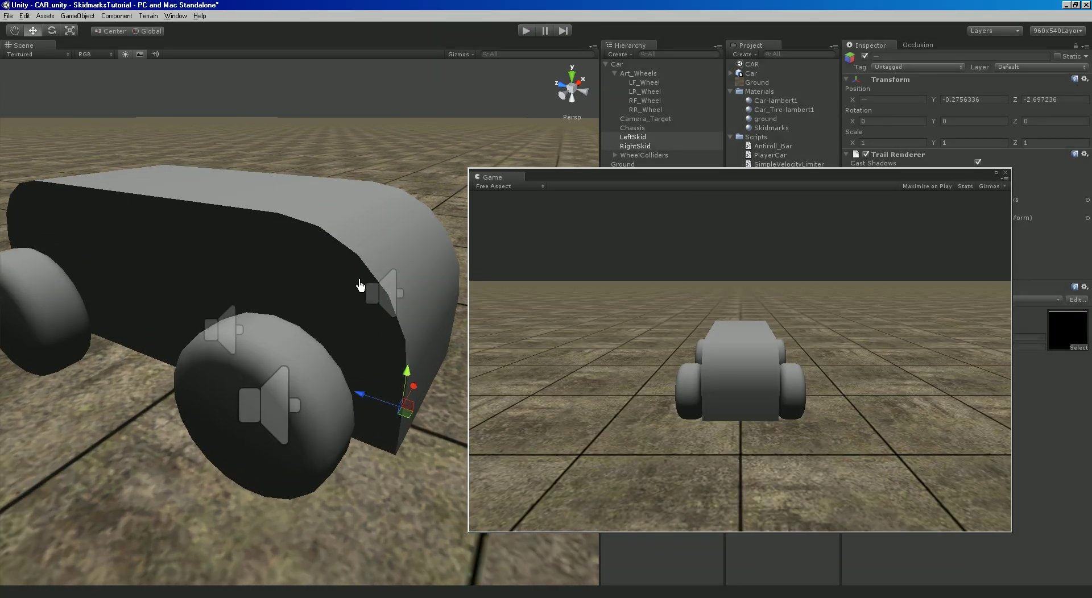
pyautogui.click(526, 30)
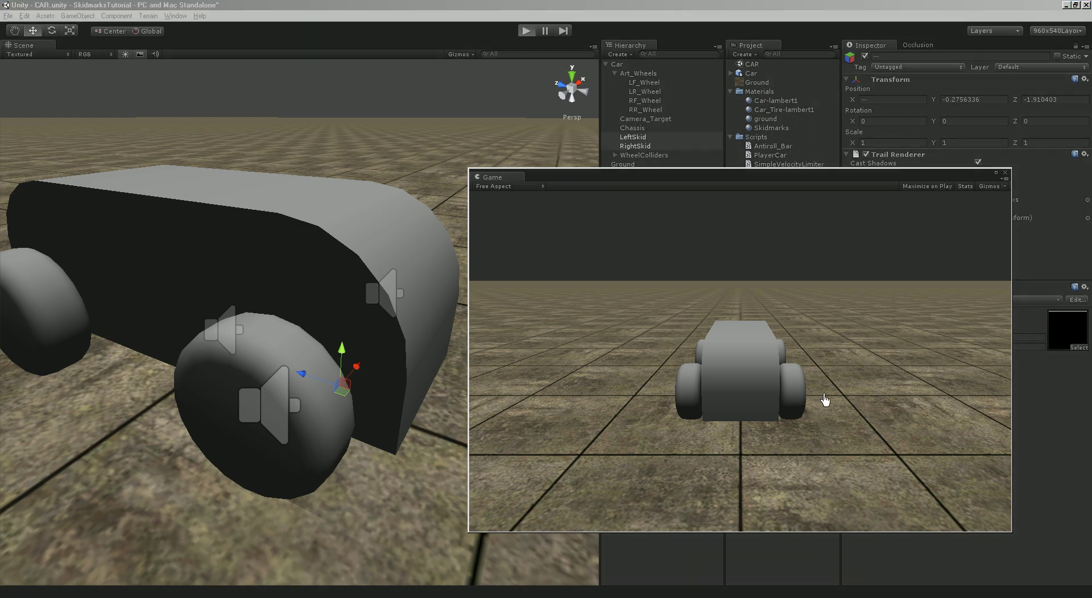
# Finish the test drive, stop Play, and set the skids' Position Y to -0.32.
pyautogui.press('w')
pyautogui.press('d')
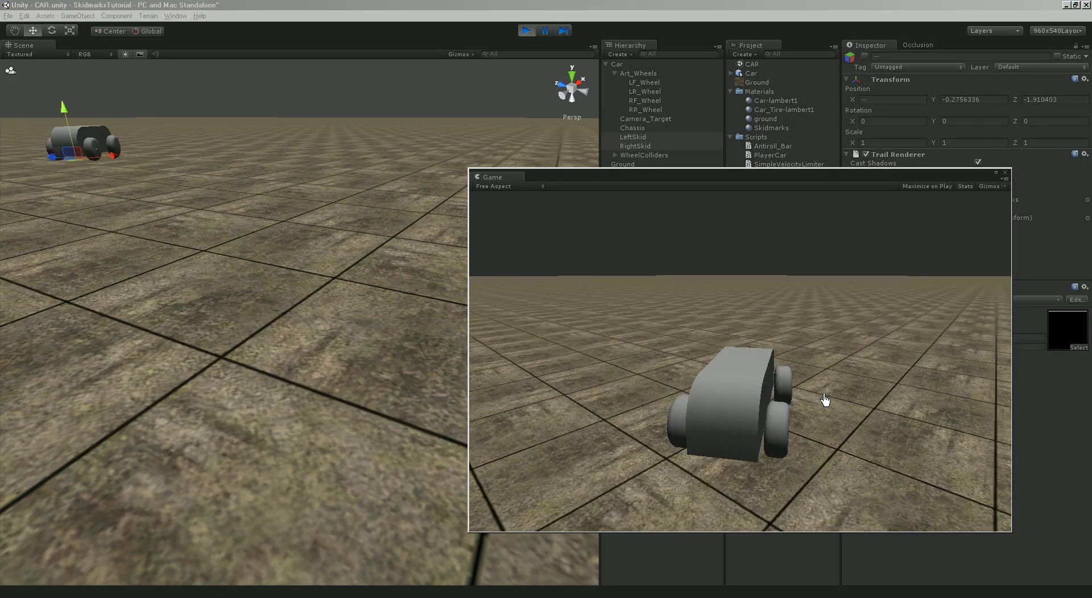
pyautogui.press('a')
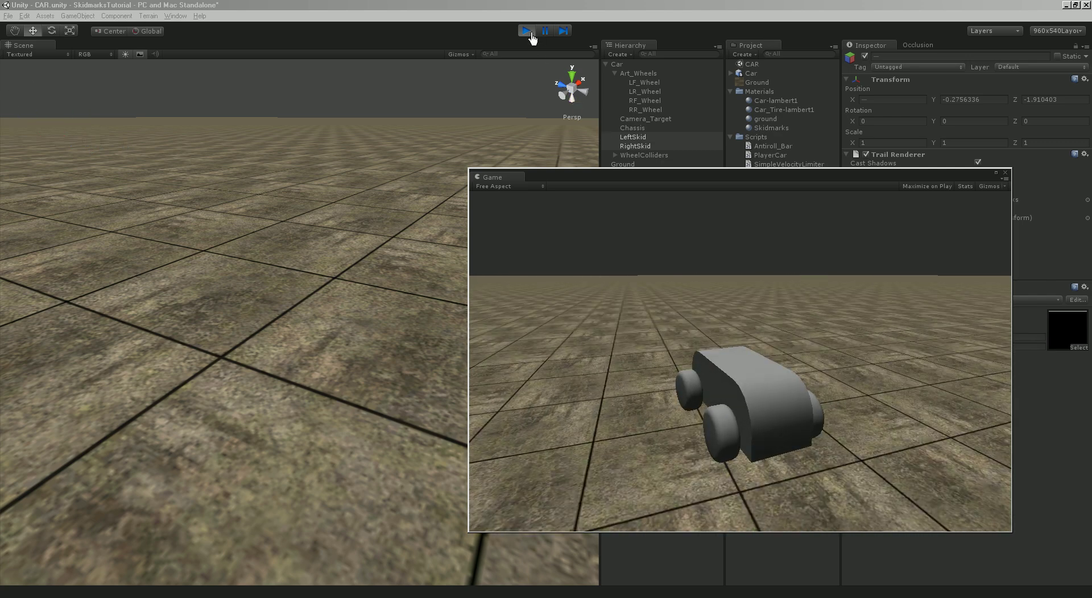
pyautogui.click(531, 35)
pyautogui.moveTo(631, 180); pyautogui.dragTo(659, 365)
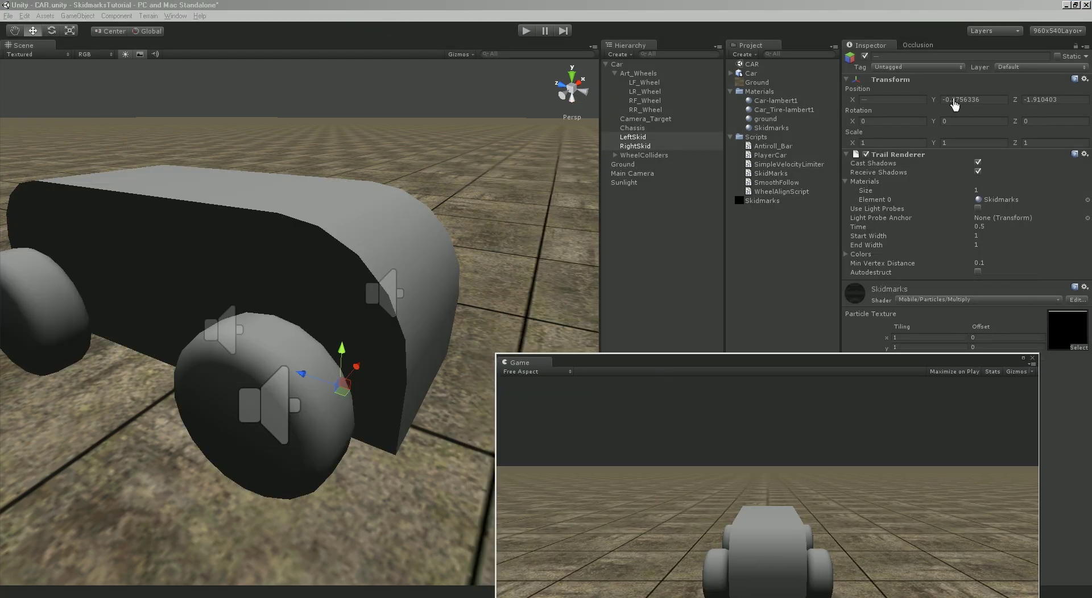
pyautogui.click(953, 101)
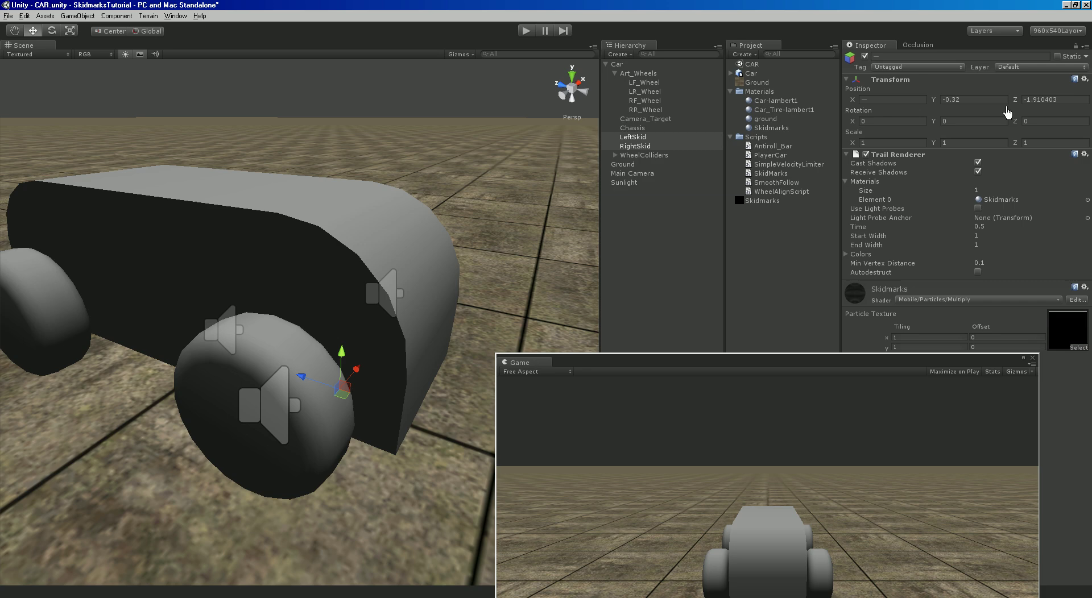
pyautogui.keyDown('alt'); pyautogui.moveTo(401, 278); pyautogui.dragTo(317, 206); pyautogui.keyUp('alt')
pyautogui.click(648, 147)
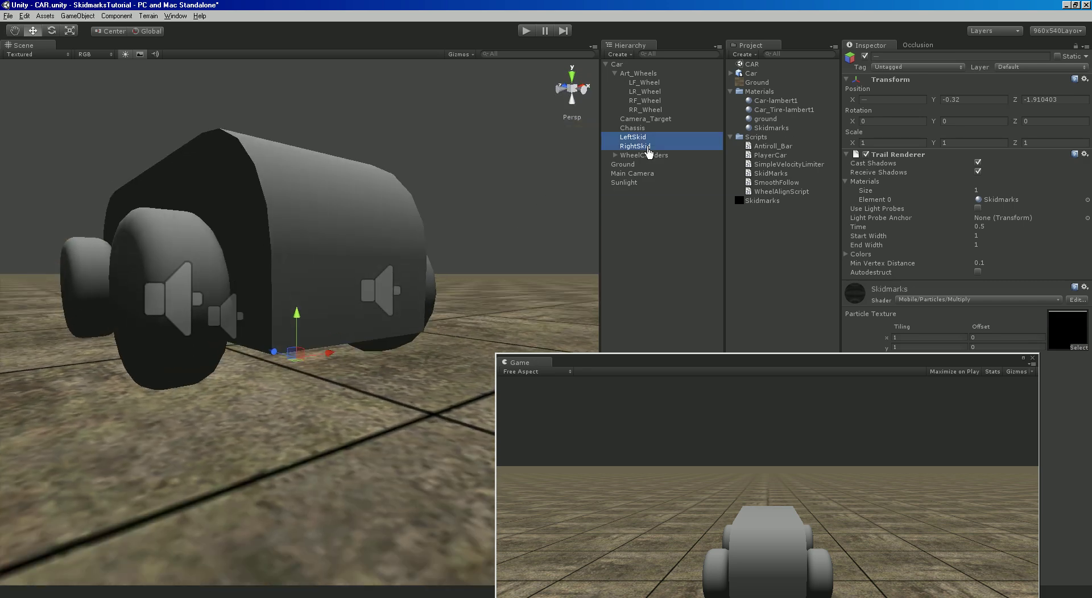
pyautogui.click(633, 140)
# Set both skid trails' Start Width and End Width to 0.8, then start Play again.
pyautogui.moveTo(234, 271)
pyautogui.keyDown('alt'); pyautogui.mouseDown()
pyautogui.moveTo(227, 244)
pyautogui.moveTo(221, 277)
pyautogui.mouseUp(); pyautogui.keyUp('alt')
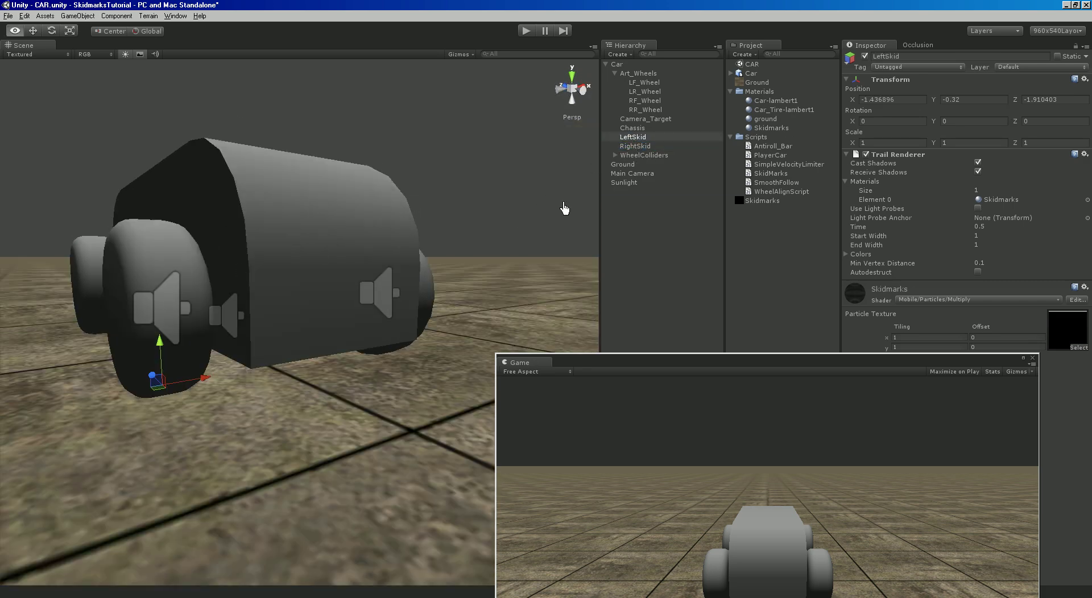
pyautogui.keyDown('ctrl'); pyautogui.click(636, 147); pyautogui.keyUp('ctrl')
pyautogui.click(998, 241)
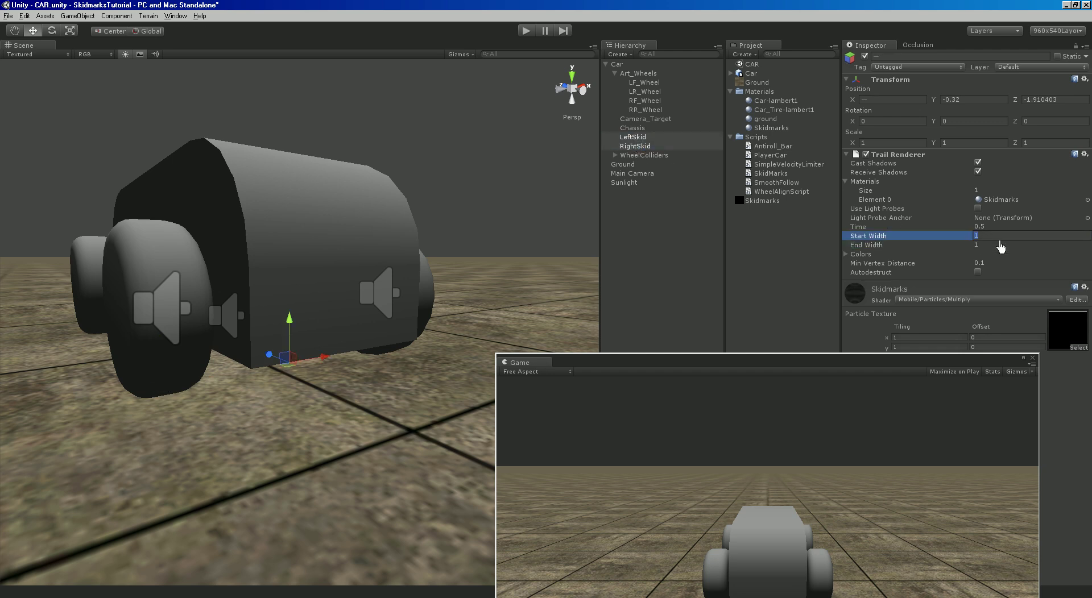
pyautogui.click(1001, 245)
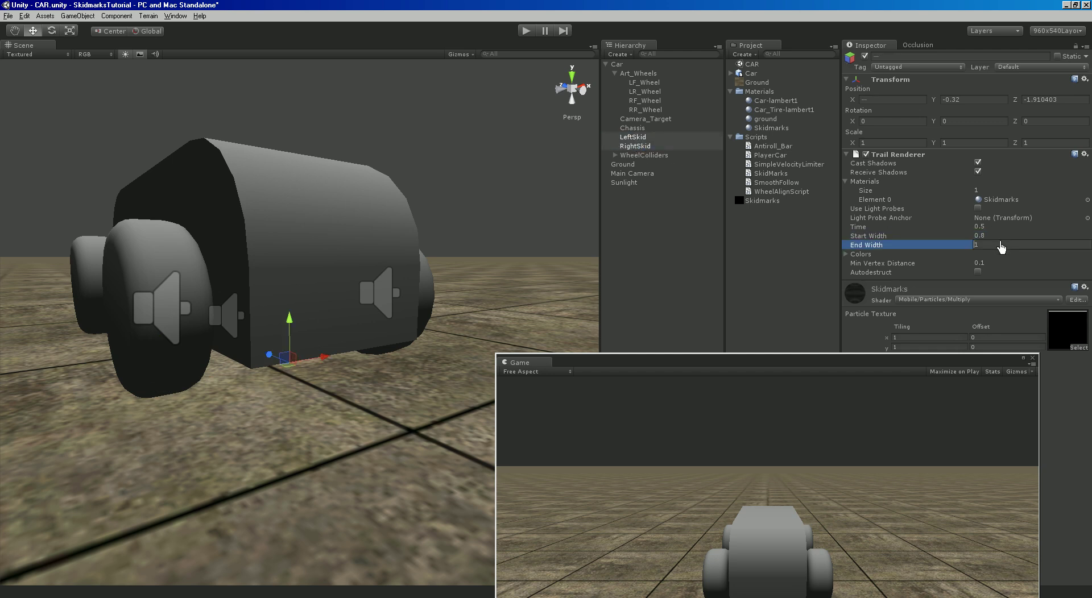
pyautogui.click(644, 147)
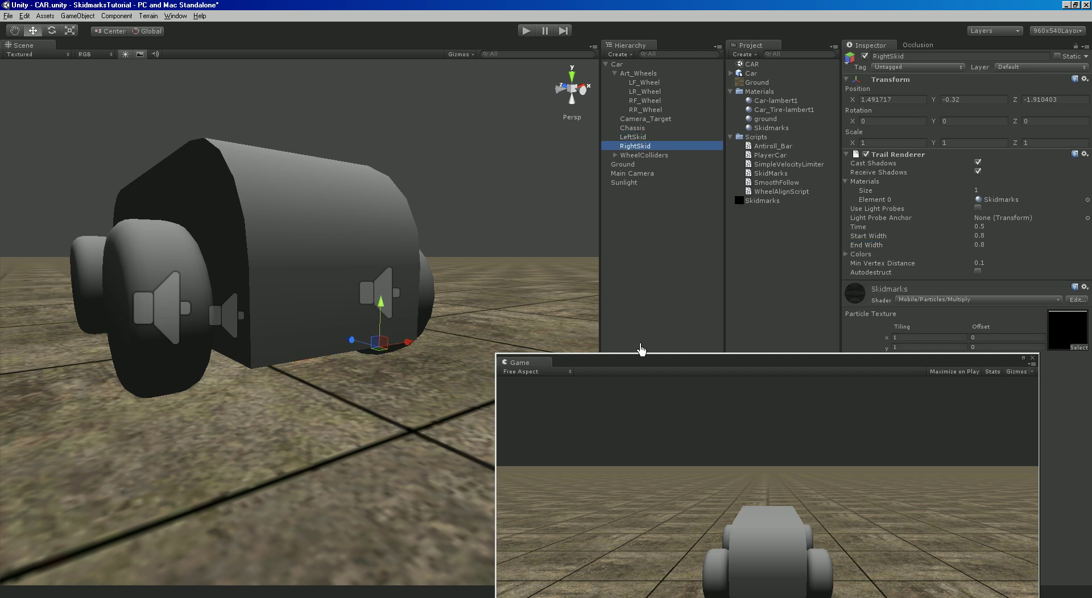
pyautogui.moveTo(640, 360); pyautogui.dragTo(611, 196)
pyautogui.click(527, 31)
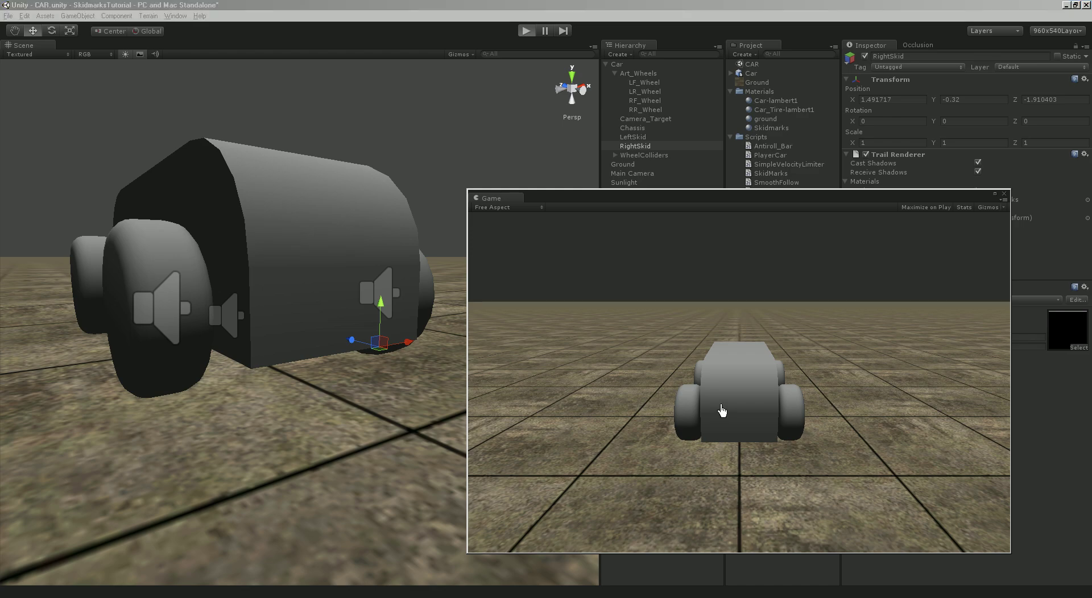
# Swerve the car left and right into slides, pause, and dock the Game view at the bottom.
pyautogui.press('w')
pyautogui.press('d')
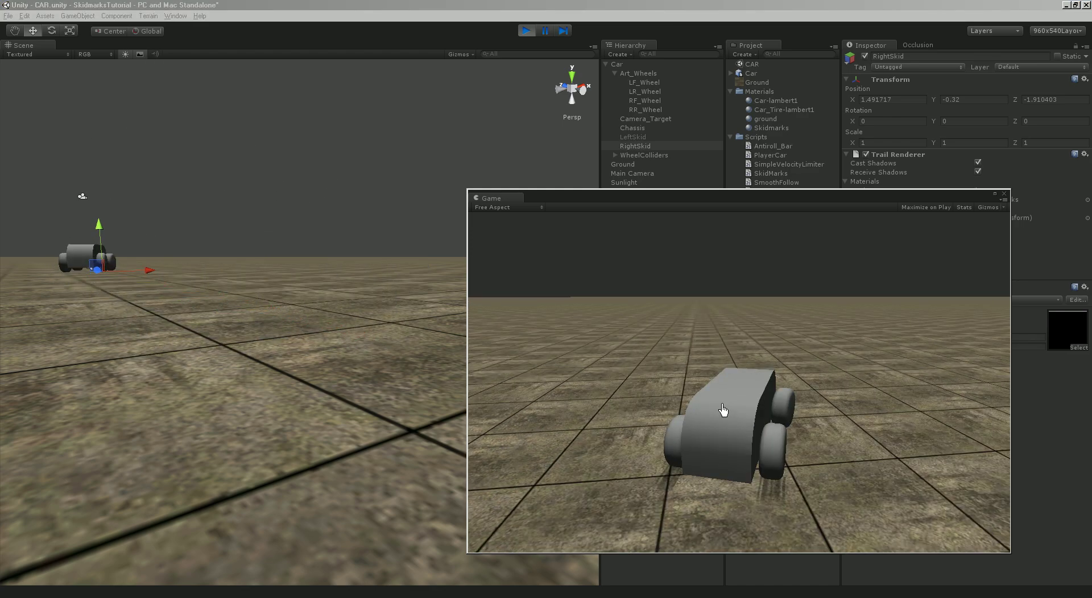
pyautogui.press('a')
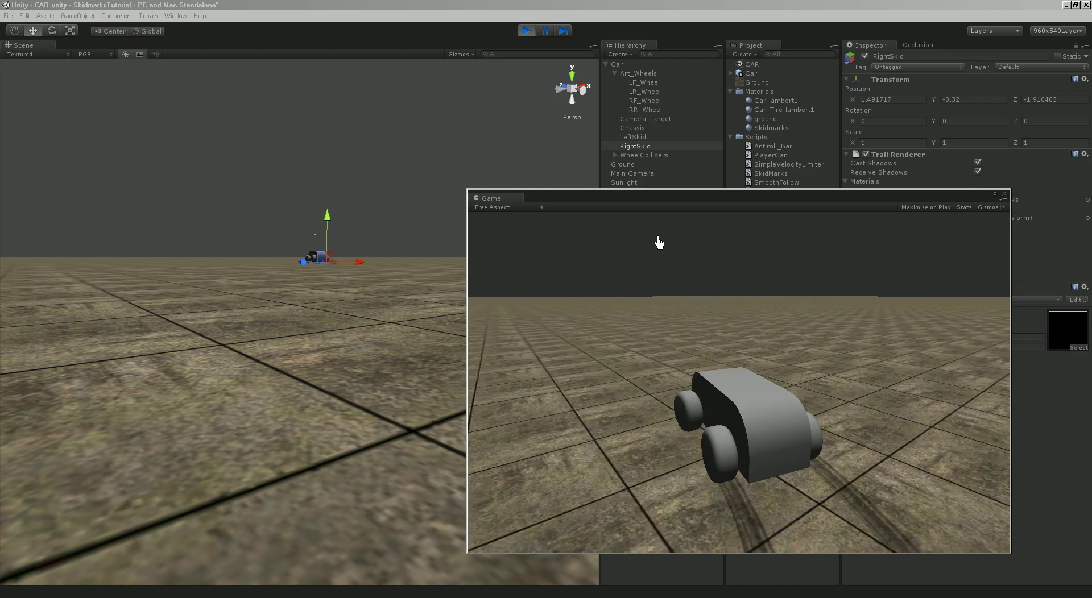
pyautogui.press('d')
pyautogui.press('a')
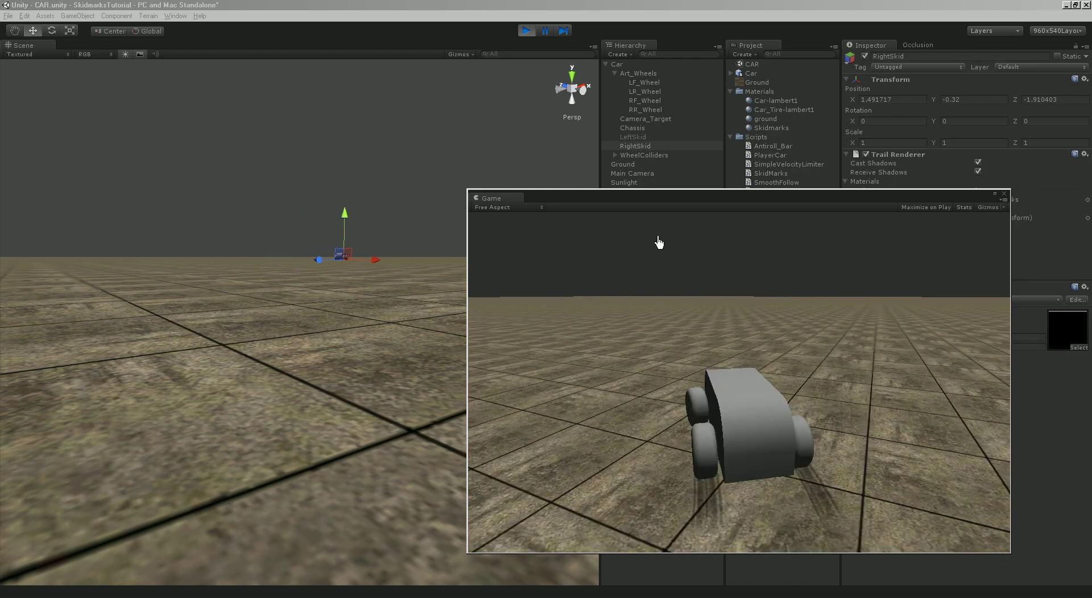
pyautogui.press('d')
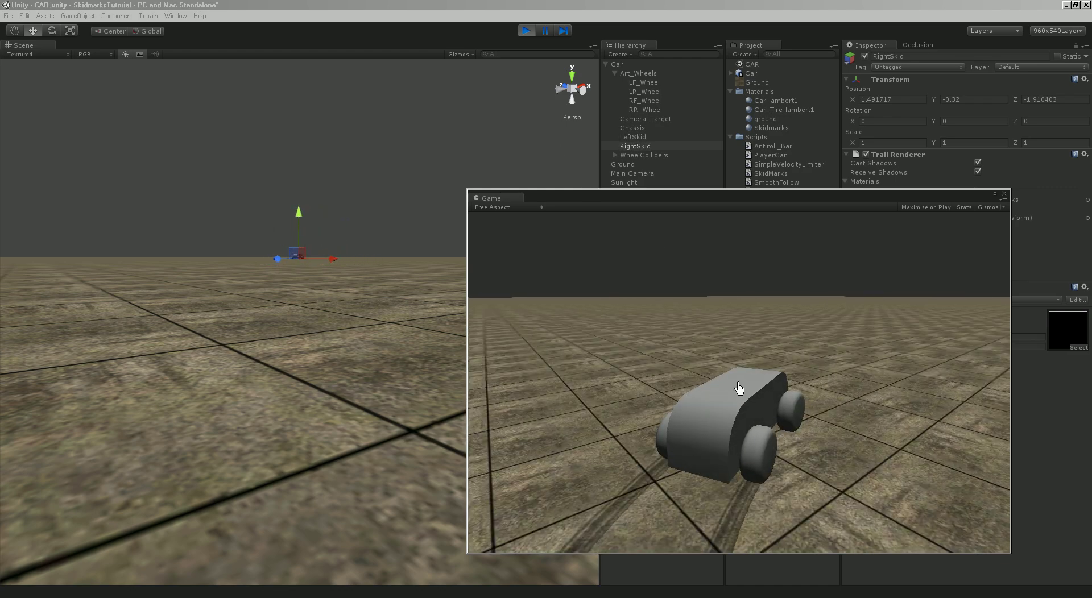
pyautogui.press('Left')
pyautogui.click(545, 30)
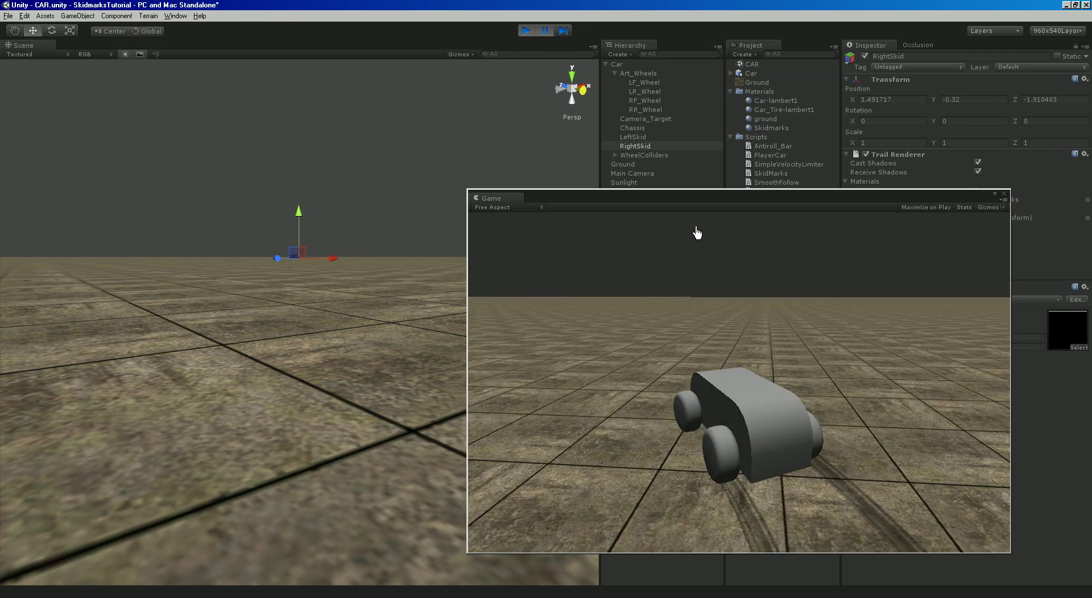
pyautogui.moveTo(642, 199); pyautogui.dragTo(695, 221)
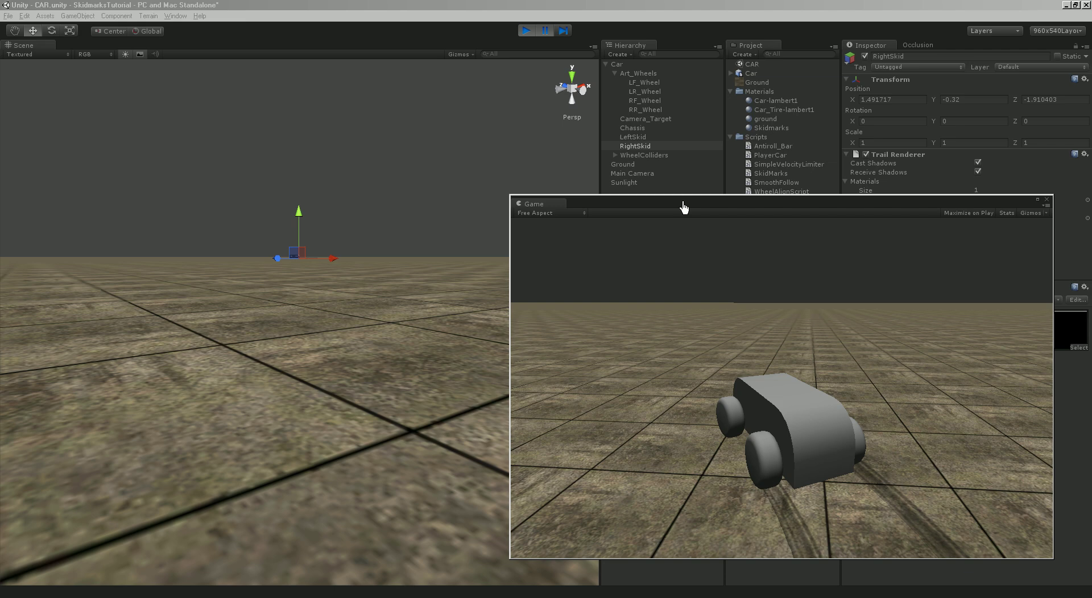
pyautogui.moveTo(684, 209); pyautogui.dragTo(716, 552)
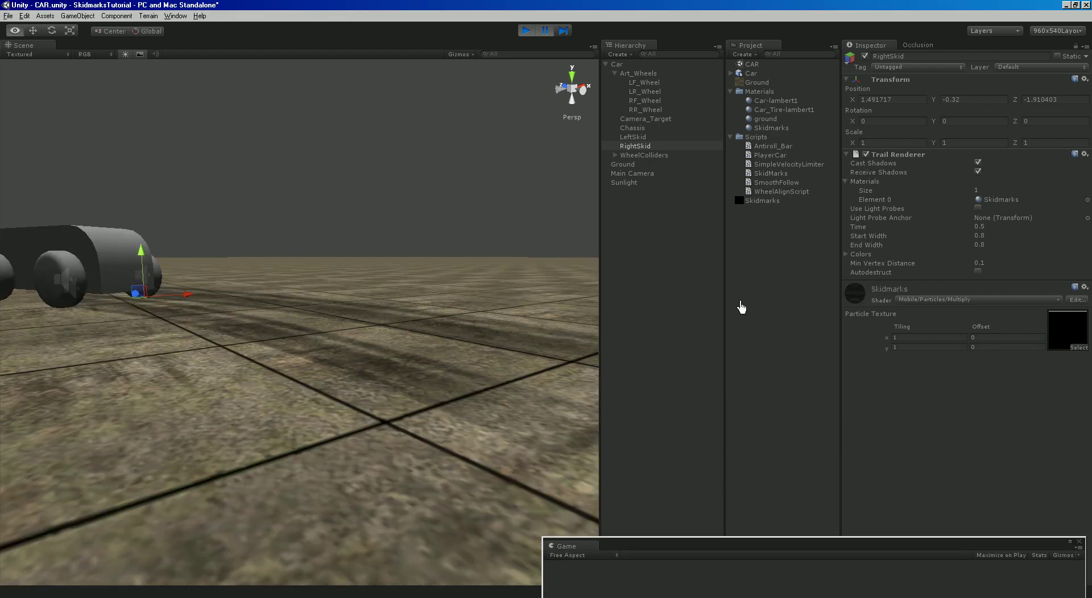
# Set LR_WheelCollider's Forward Friction Stiffness Factor to 0.02 and orbit down to view the wheel.
pyautogui.click(615, 156)
pyautogui.click(654, 164)
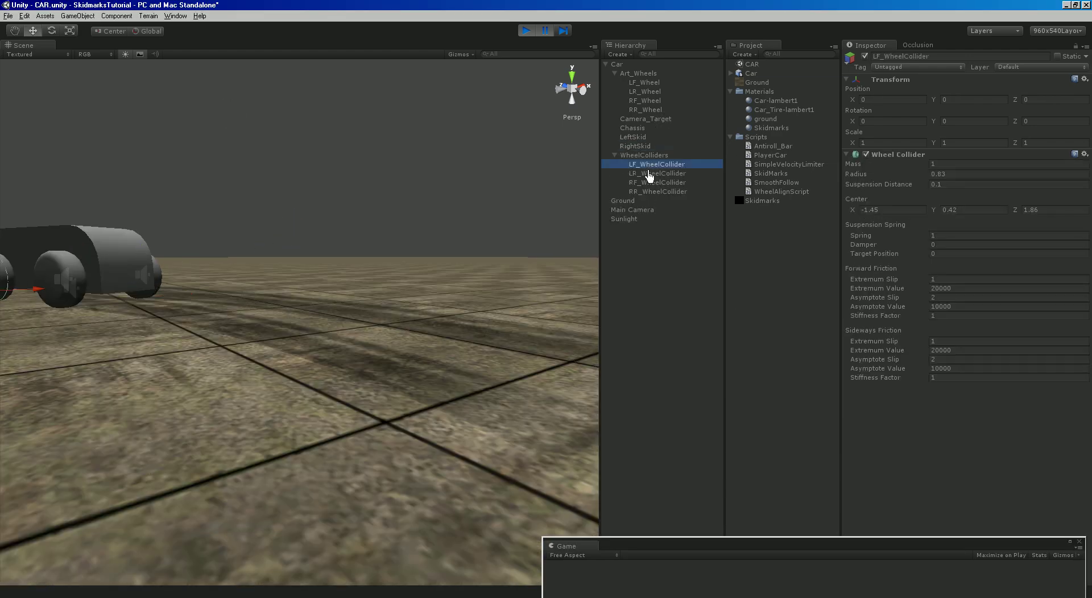
pyautogui.click(663, 173)
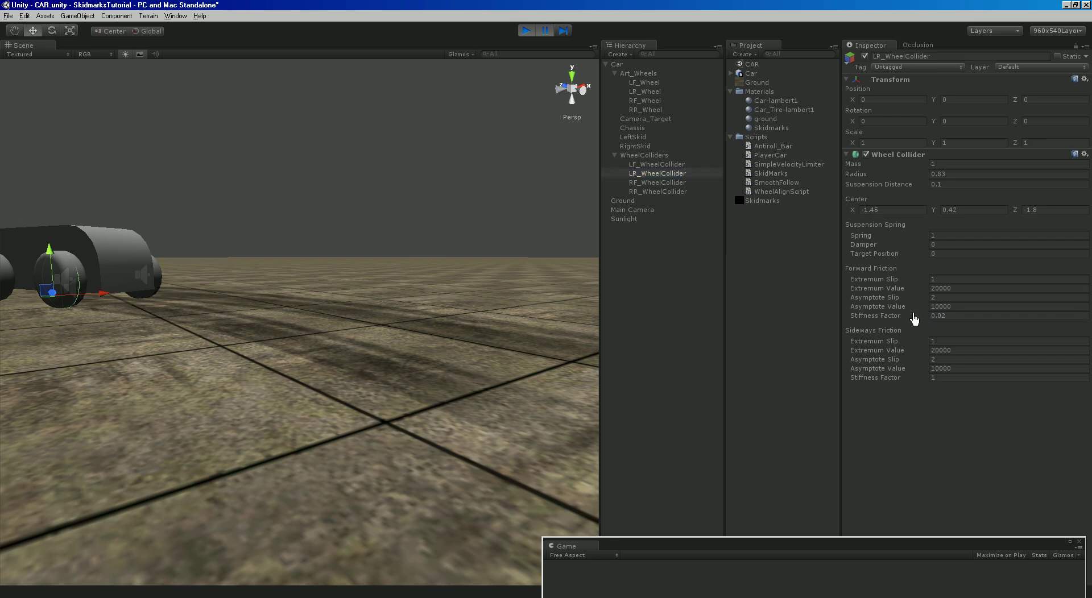
pyautogui.keyDown('alt'); pyautogui.moveTo(500, 115); pyautogui.dragTo(469, 256); pyautogui.keyUp('alt')
pyautogui.scroll(3, 283, 206)
pyautogui.keyDown('alt'); pyautogui.moveTo(353, 336); pyautogui.dragTo(370, 299); pyautogui.keyUp('alt')
pyautogui.keyDown('alt'); pyautogui.moveTo(297, 347); pyautogui.dragTo(399, 246); pyautogui.keyUp('alt')
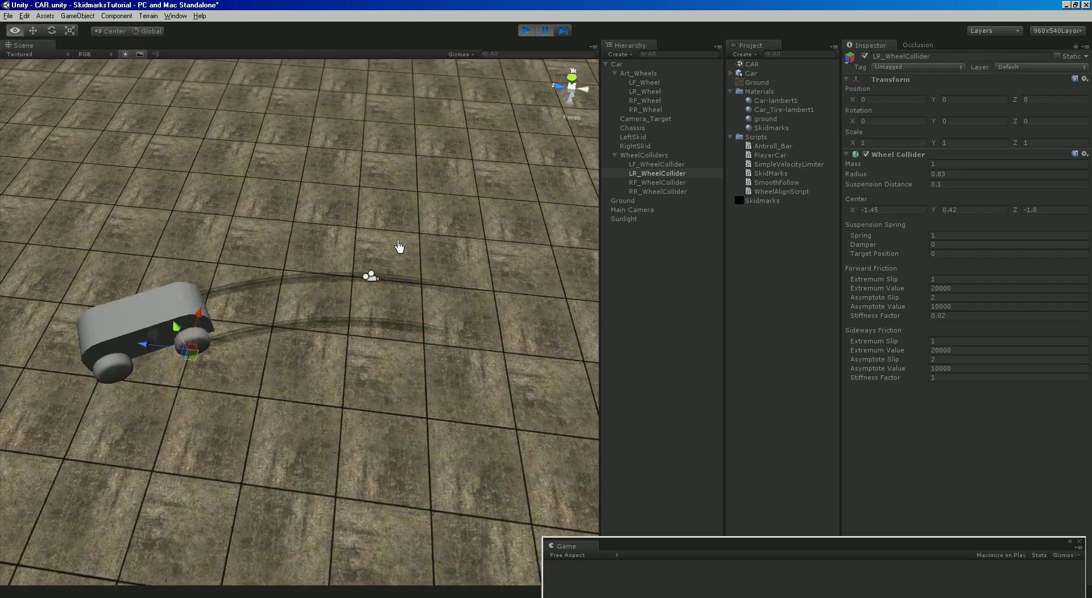
# Set LeftSkid's Trail Renderer Time to 1 and resume the paused test drive.
pyautogui.click(648, 138)
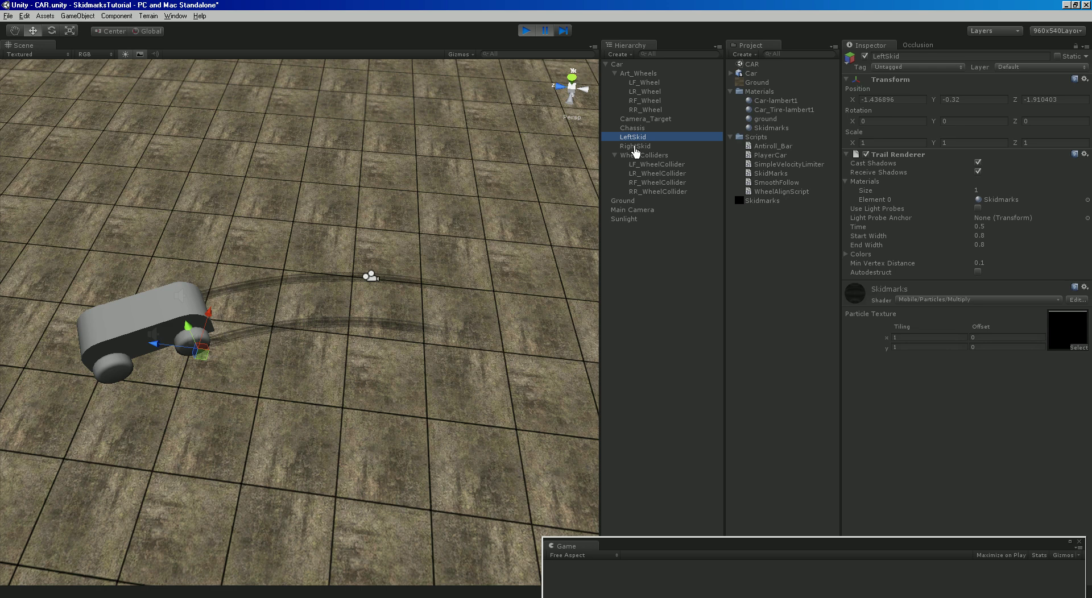
pyautogui.click(979, 227)
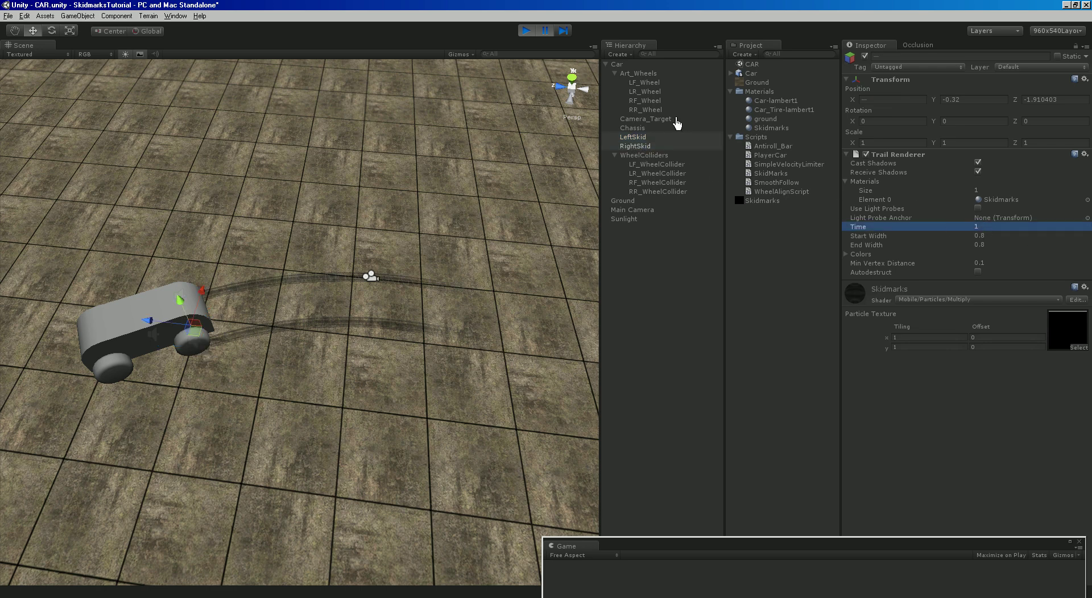
pyautogui.click(546, 35)
pyautogui.click(546, 35)
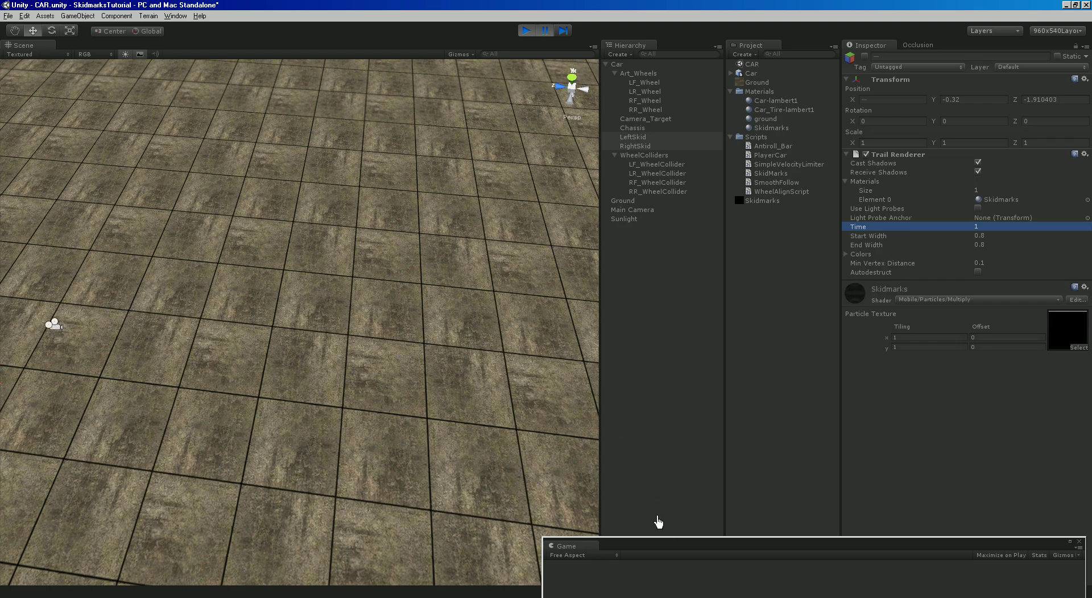
pyautogui.moveTo(658, 547); pyautogui.dragTo(367, 178)
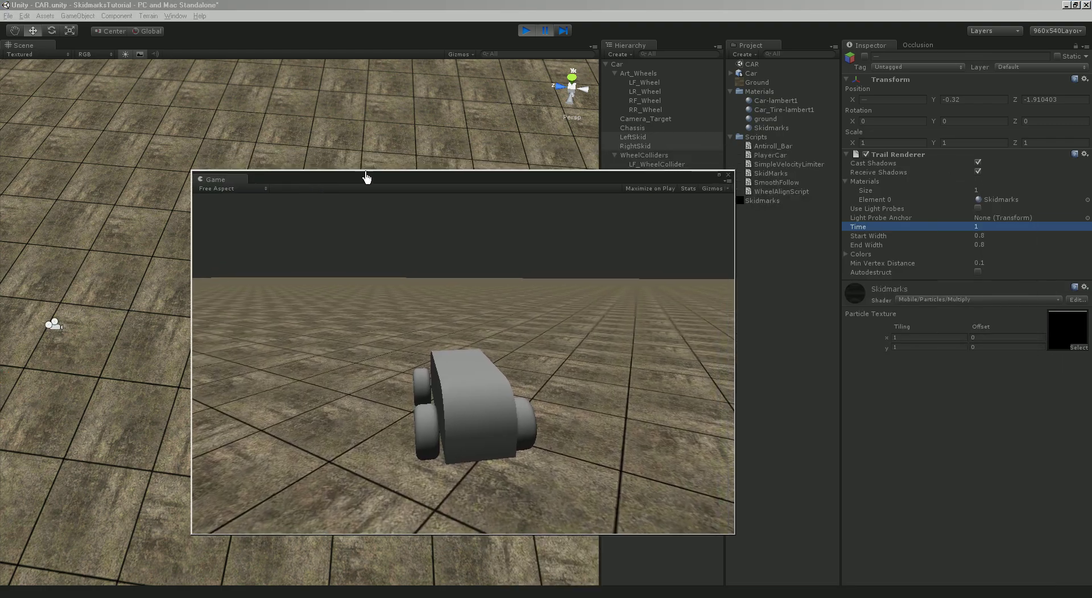
pyautogui.click(544, 34)
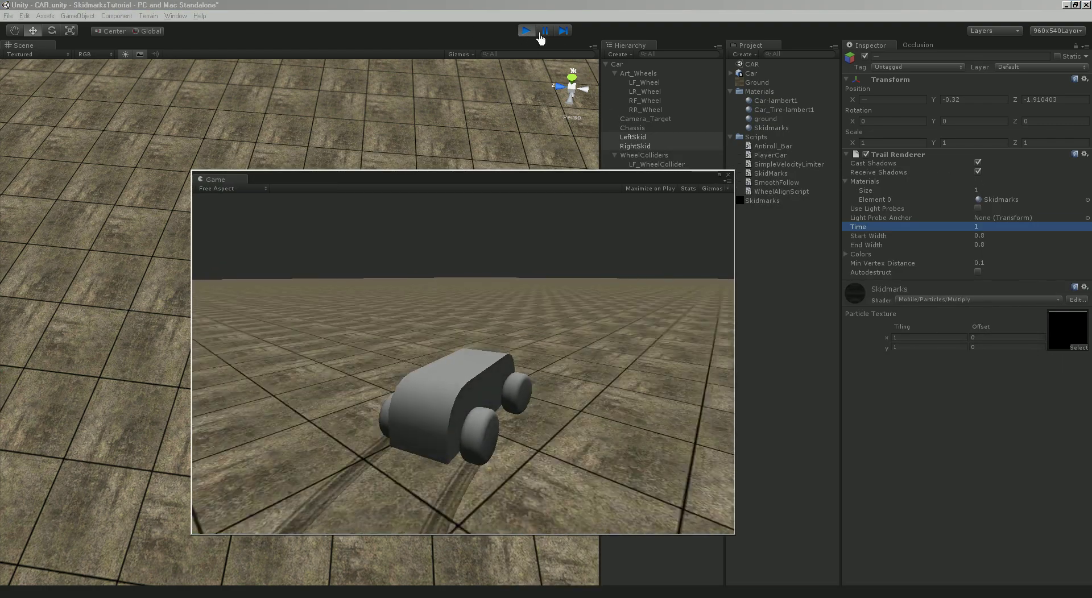
# Frame the car and orbit the Scene view to inspect the longer skid trails.
pyautogui.moveTo(524, 181); pyautogui.dragTo(890, 423)
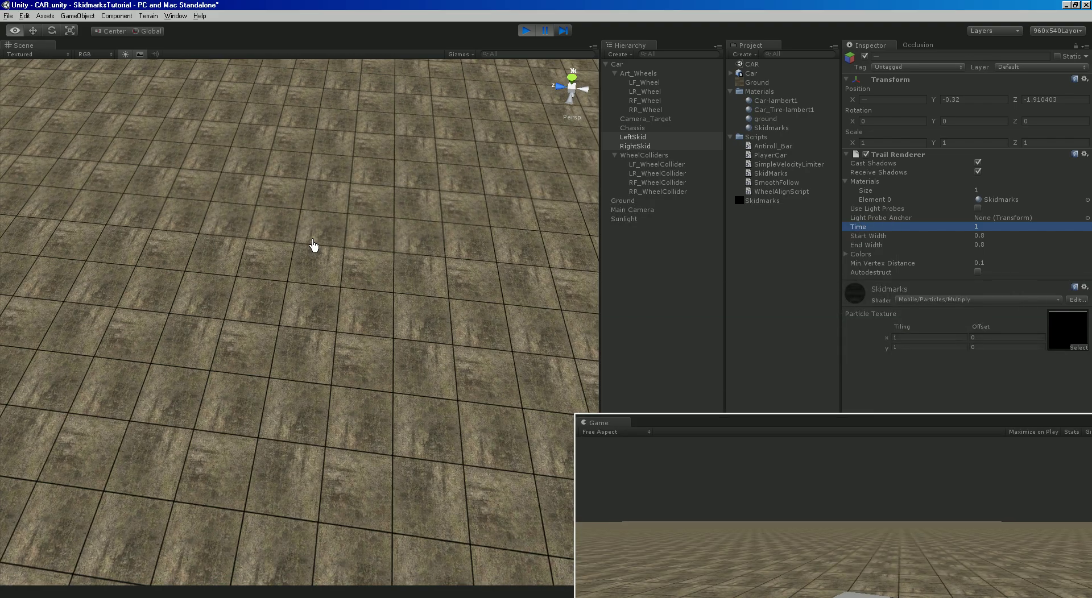
pyautogui.press('f')
pyautogui.scroll(3, 255, 240)
pyautogui.keyDown('alt'); pyautogui.moveTo(255, 240); pyautogui.dragTo(329, 343); pyautogui.keyUp('alt')
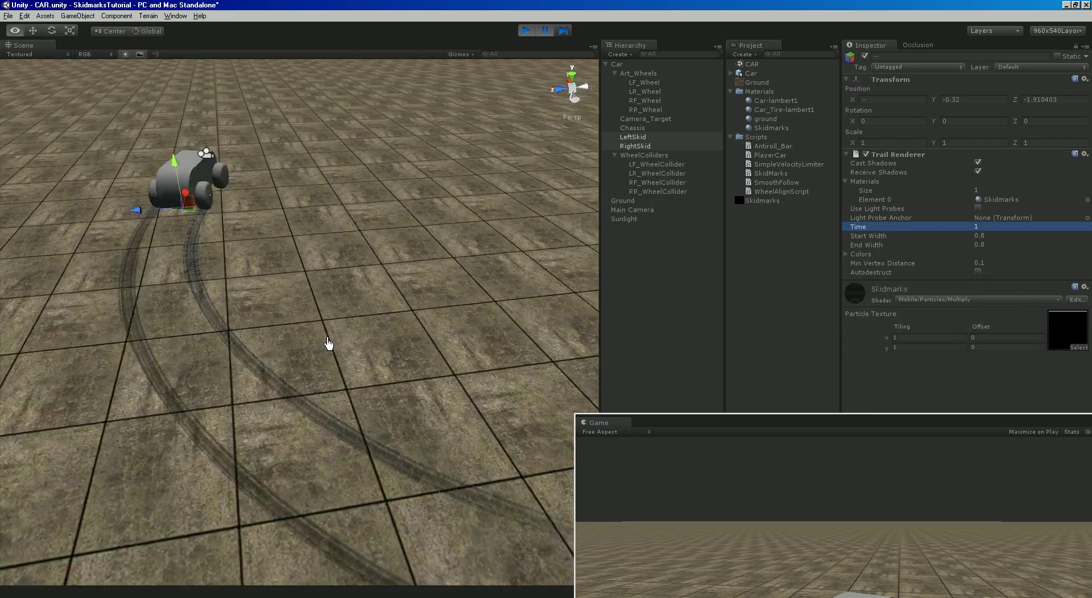
pyautogui.moveTo(329, 344); pyautogui.dragTo(303, 270, button='right')
pyautogui.click(291, 177)
pyautogui.keyDown('alt'); pyautogui.moveTo(292, 177); pyautogui.dragTo(492, 306); pyautogui.keyUp('alt')
pyautogui.scroll(-2, 297, 266)
pyautogui.keyDown('alt'); pyautogui.moveTo(342, 334); pyautogui.dragTo(353, 328); pyautogui.keyUp('alt')
pyautogui.moveTo(354, 334); pyautogui.dragTo(577, 235, button='right')
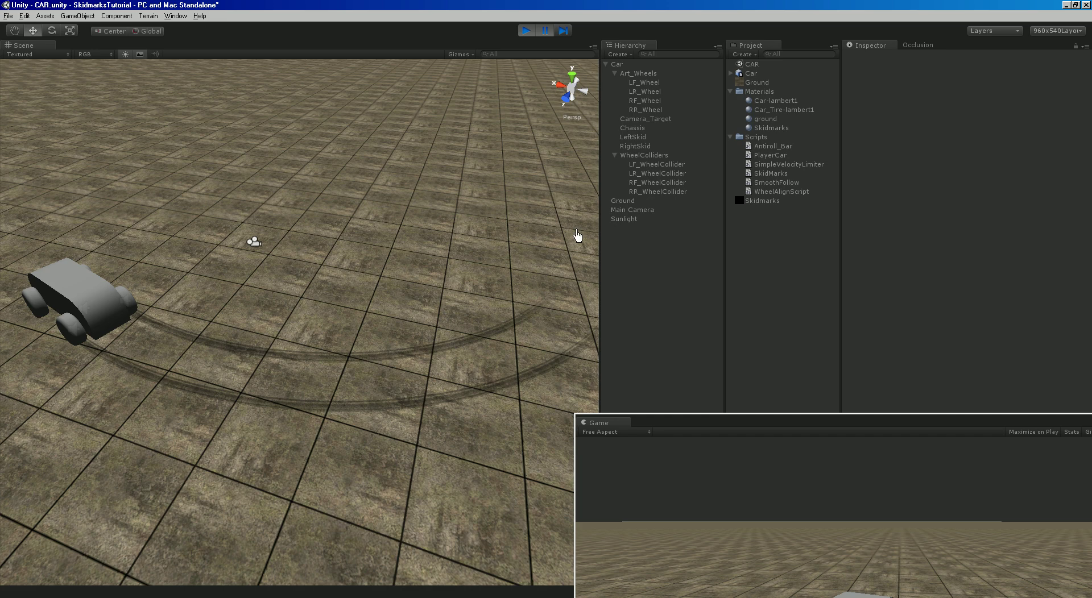
# Check RightSkid's trail Time, stop the game, and collapse the Car hierarchy.
pyautogui.click(628, 147)
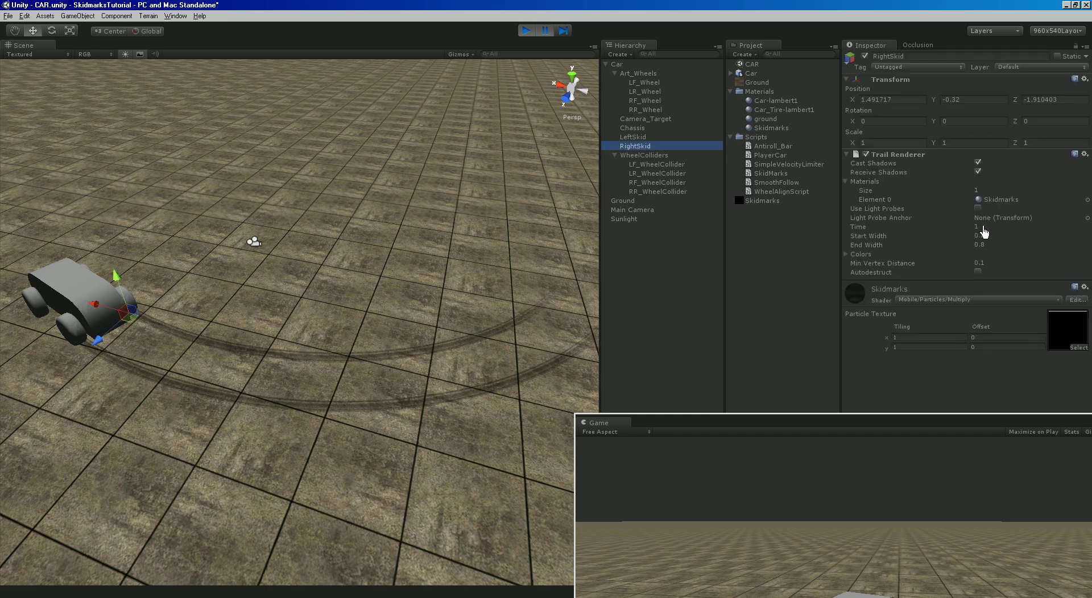
pyautogui.click(980, 229)
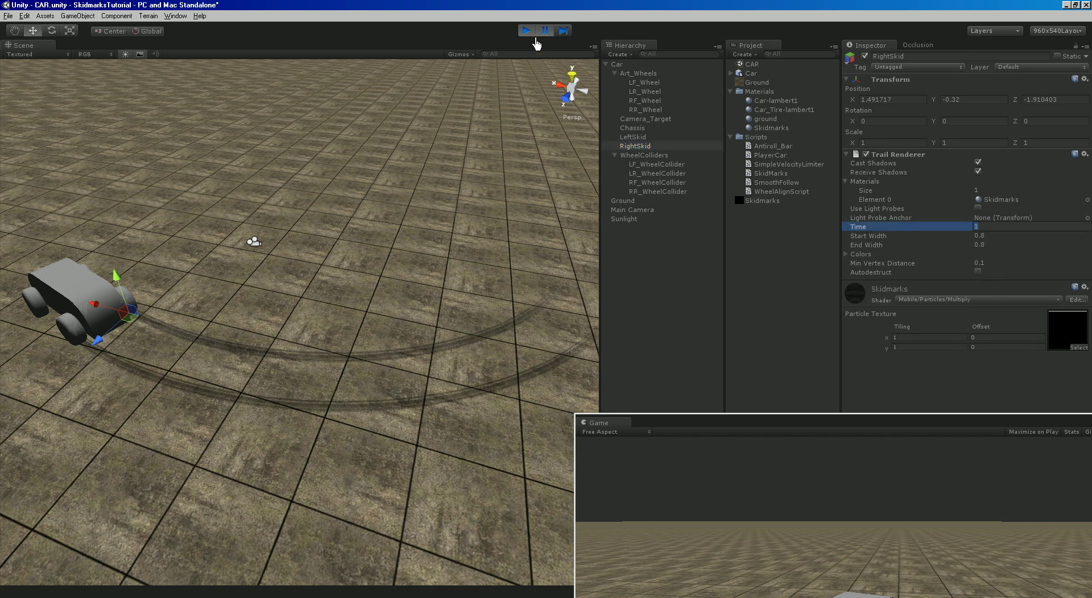
pyautogui.click(527, 33)
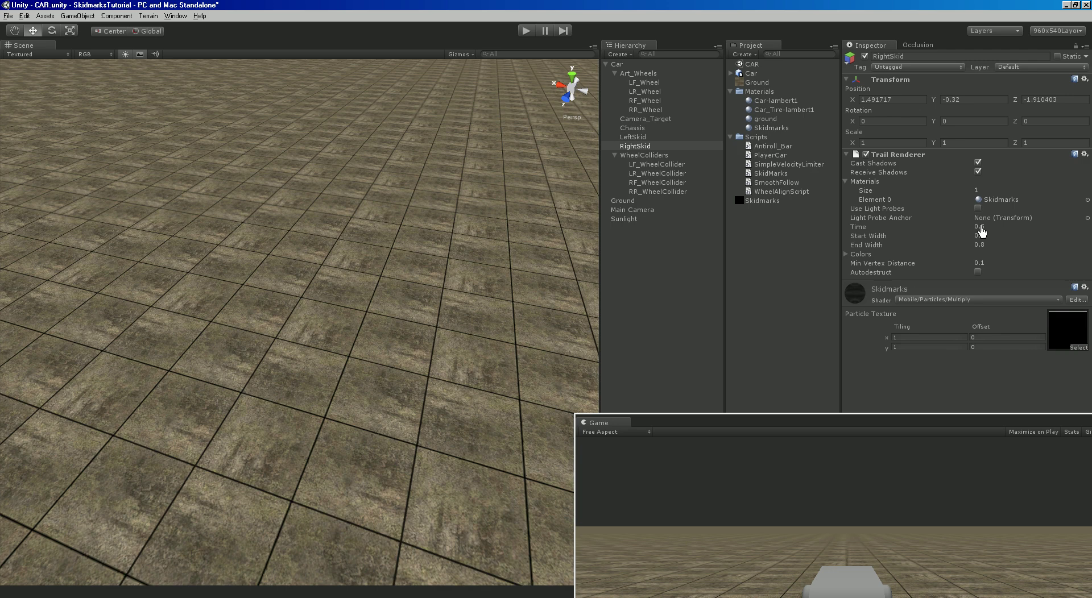
pyautogui.click(614, 155)
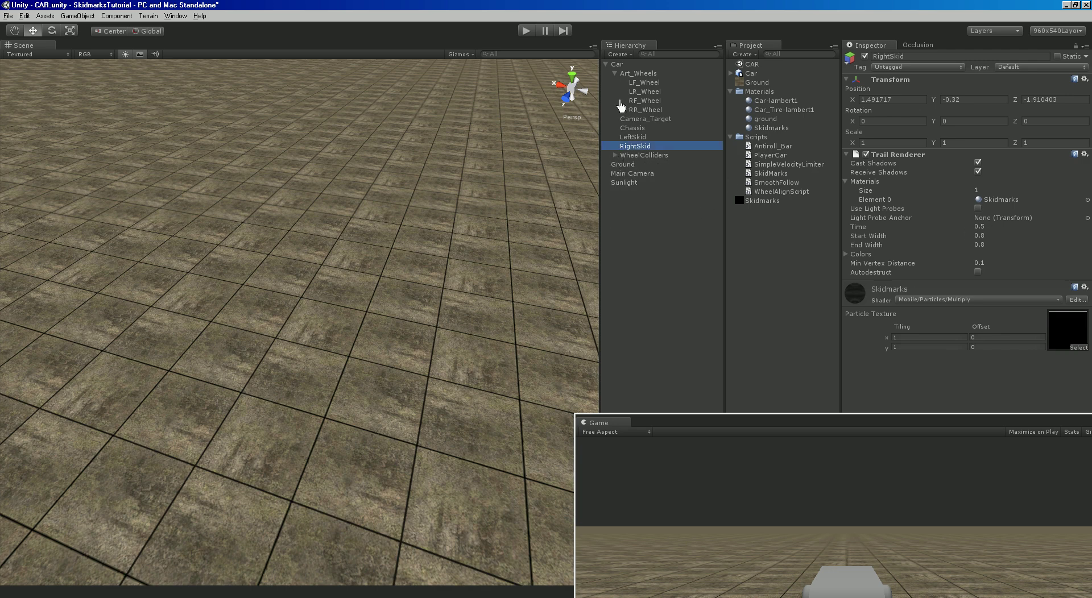
pyautogui.click(607, 64)
# Float the Game view, play, and drive with W, D, A, D until it skids, then pause.
pyautogui.moveTo(696, 421); pyautogui.dragTo(493, 172)
pyautogui.click(524, 35)
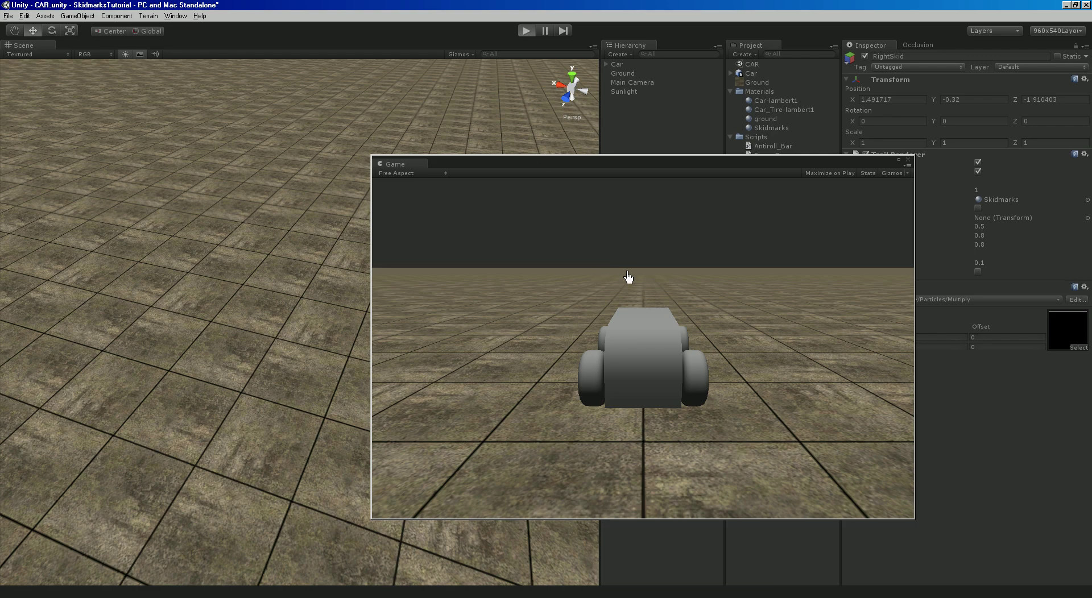
pyautogui.press('w')
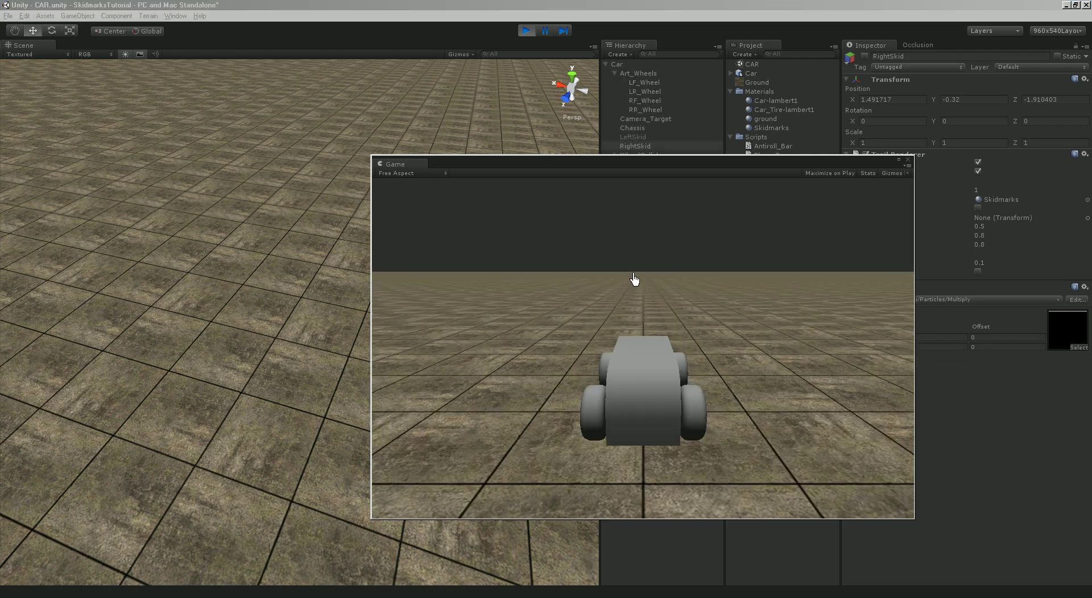
pyautogui.press('d')
pyautogui.press('a')
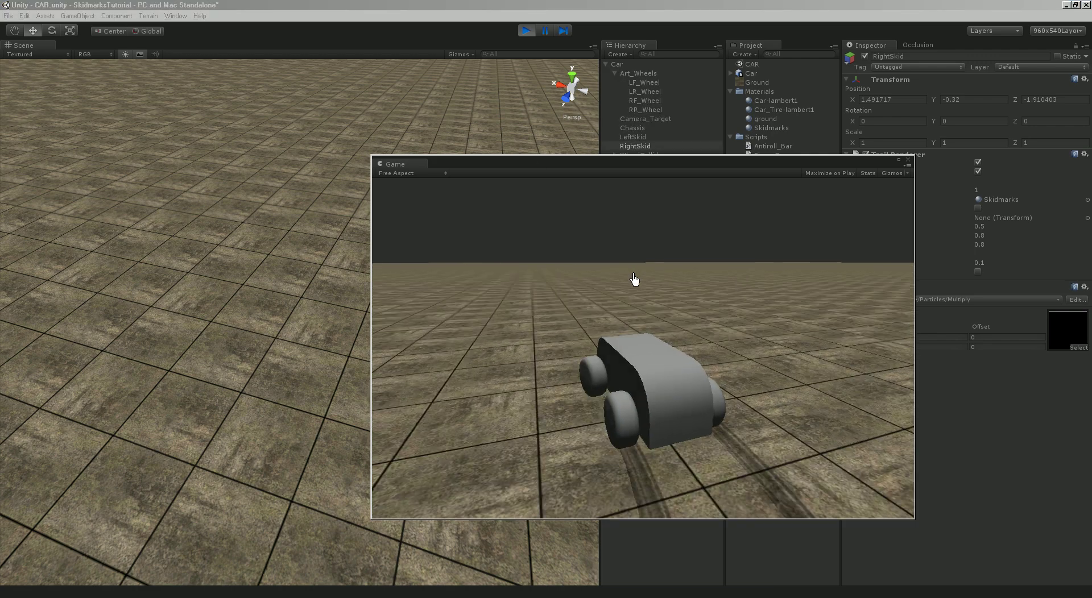
pyautogui.press('d')
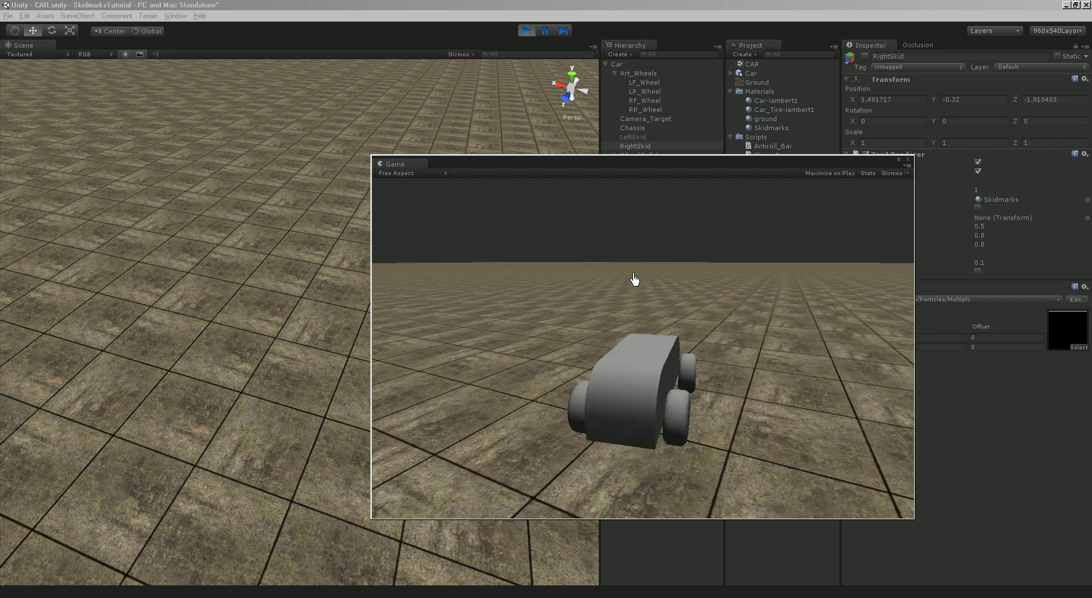
pyautogui.click(544, 32)
pyautogui.click(544, 32)
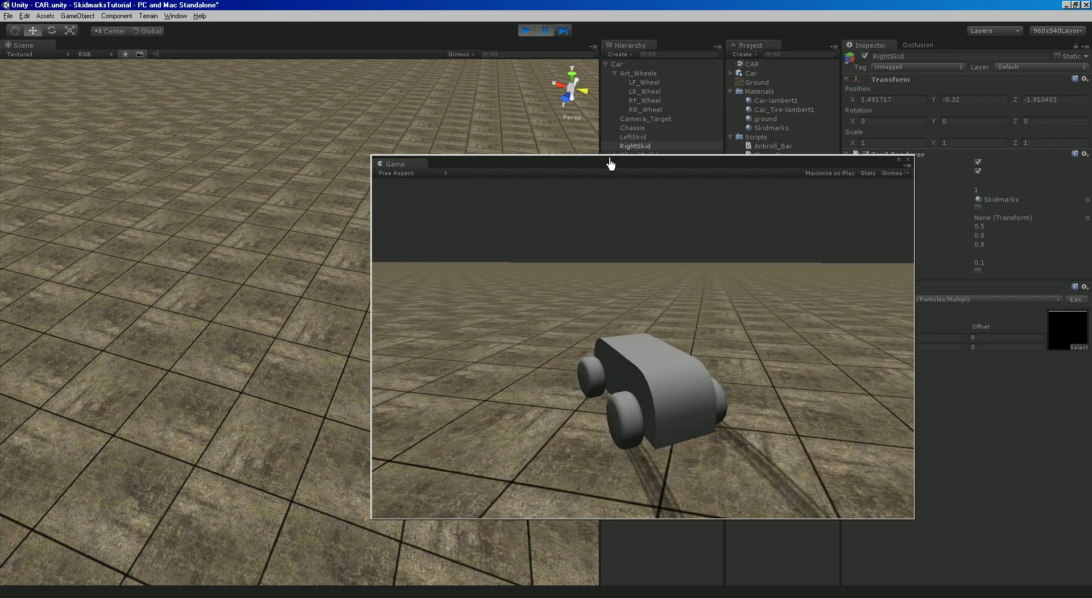
pyautogui.moveTo(610, 163); pyautogui.dragTo(751, 442)
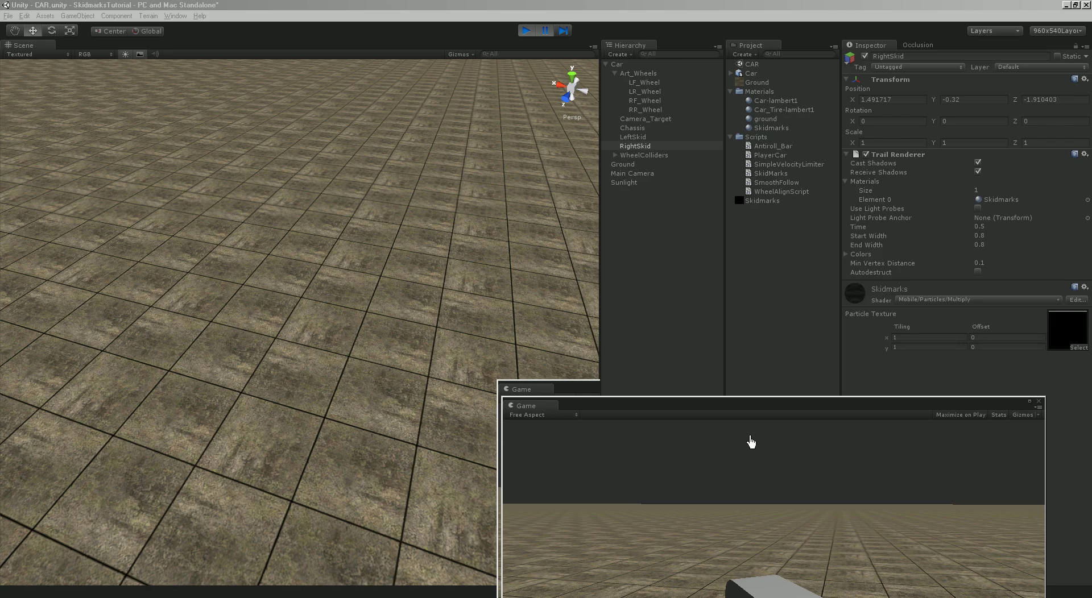
# Compare the LeftSkid and RightSkid trails and the LR_Wheel and RR_Wheel SkidMarks setups.
pyautogui.click(630, 137)
pyautogui.keyDown('alt'); pyautogui.moveTo(501, 211); pyautogui.dragTo(398, 291); pyautogui.keyUp('alt')
pyautogui.press('f')
pyautogui.click(630, 147)
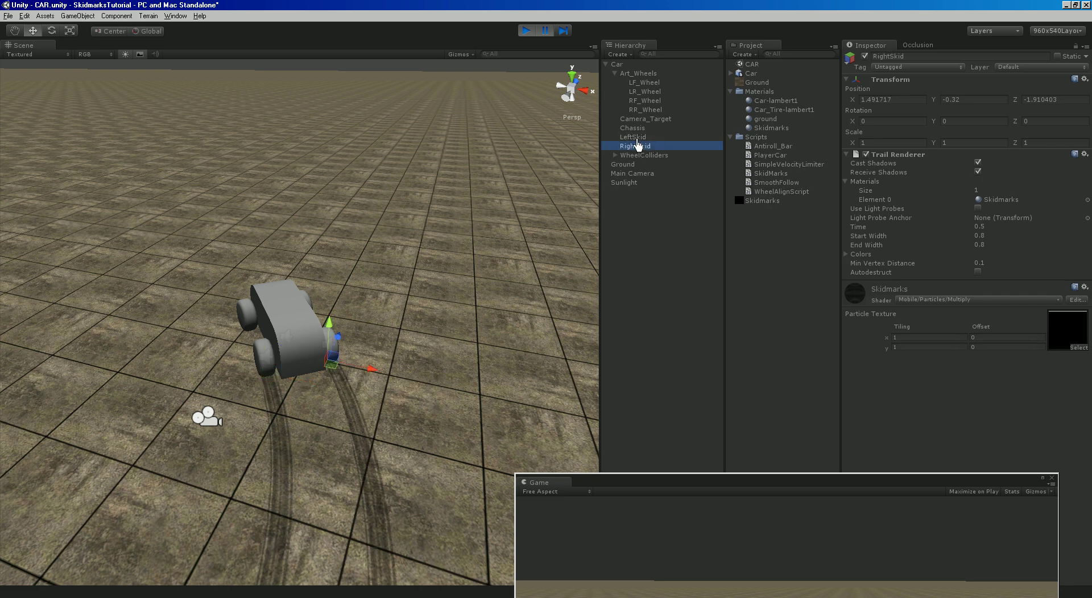
pyautogui.click(632, 138)
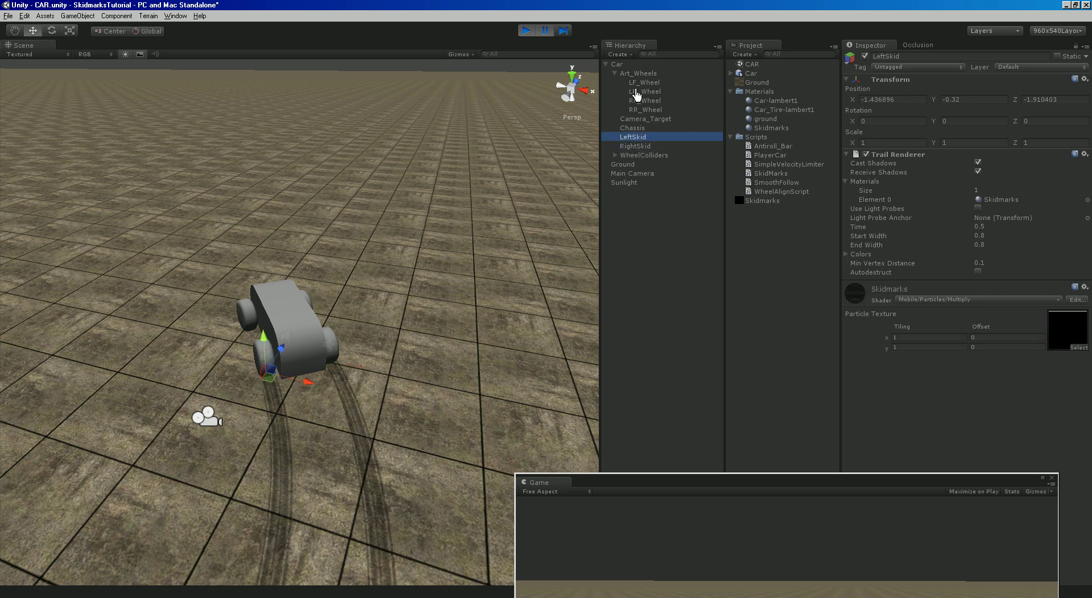
pyautogui.click(644, 92)
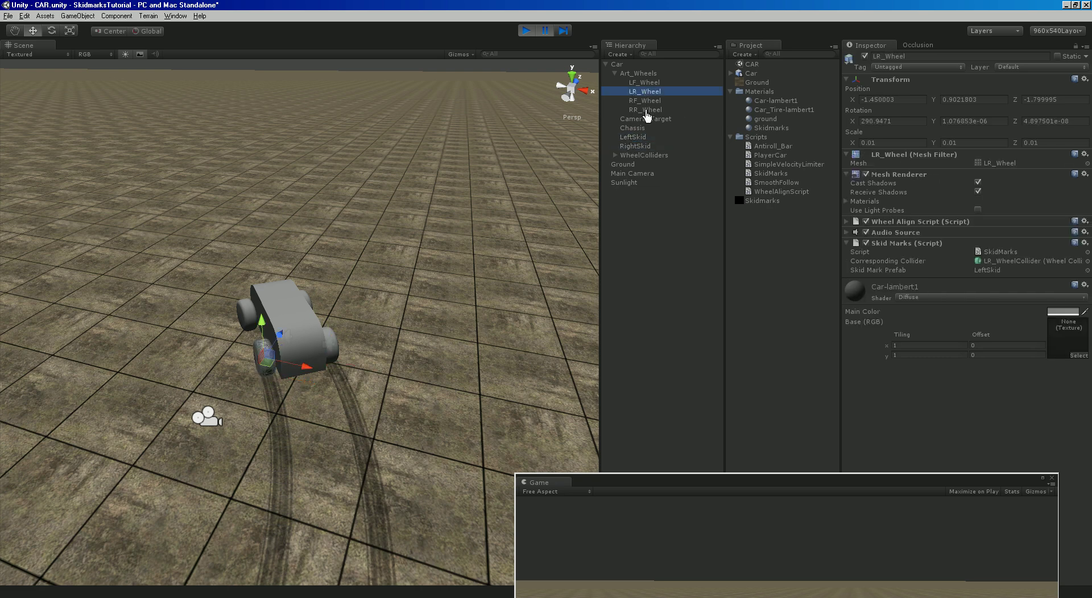
pyautogui.click(647, 110)
pyautogui.click(643, 92)
pyautogui.click(646, 111)
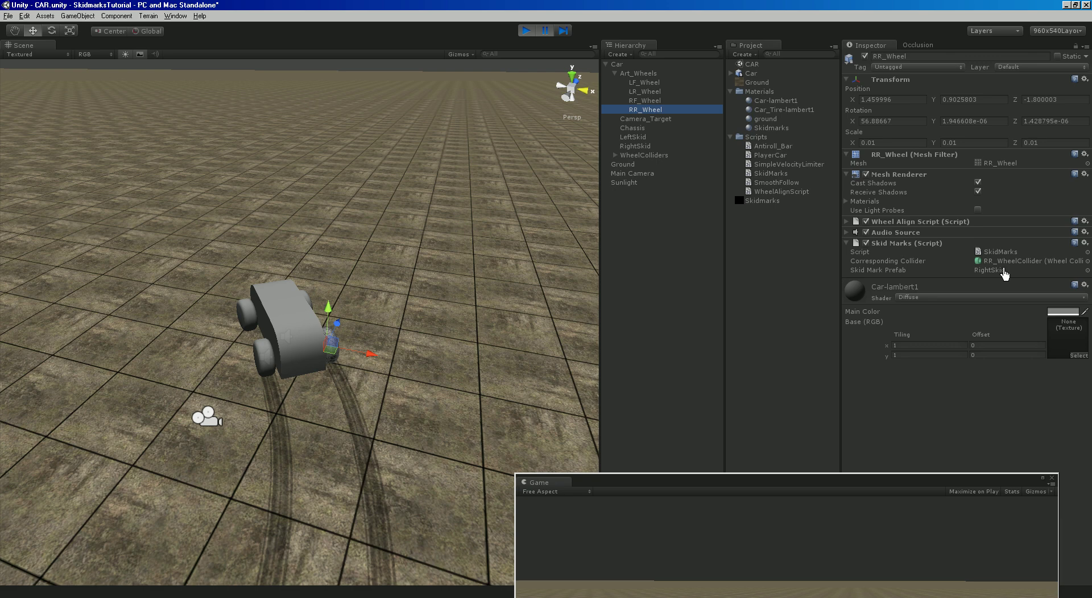
# Stop the game to reset the scene and select the SkidMarks script asset.
pyautogui.moveTo(720, 496); pyautogui.dragTo(629, 246)
pyautogui.click(526, 30)
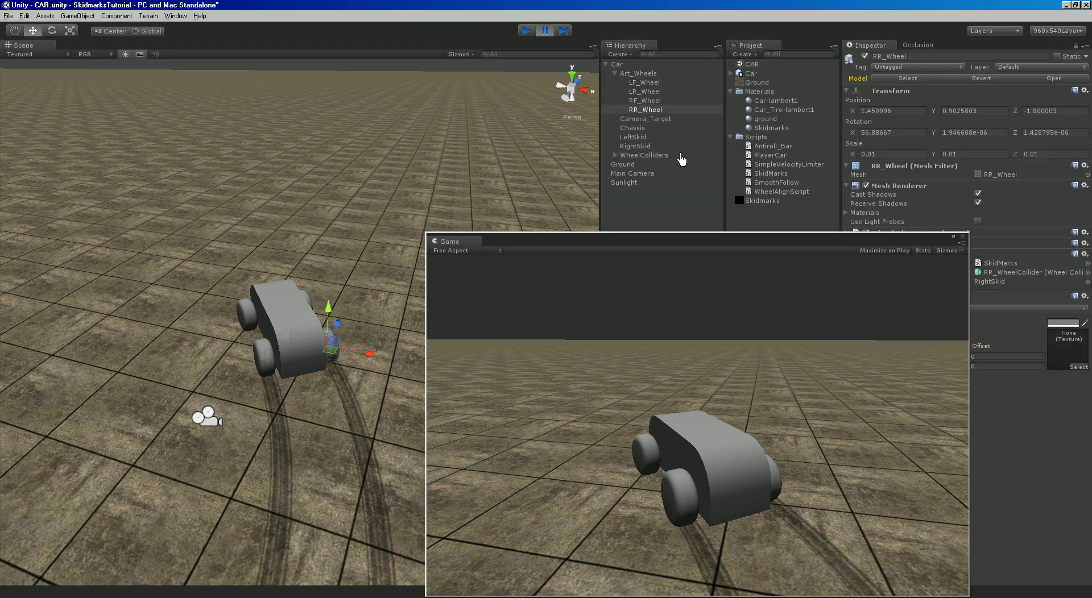
pyautogui.moveTo(731, 250); pyautogui.dragTo(593, 232)
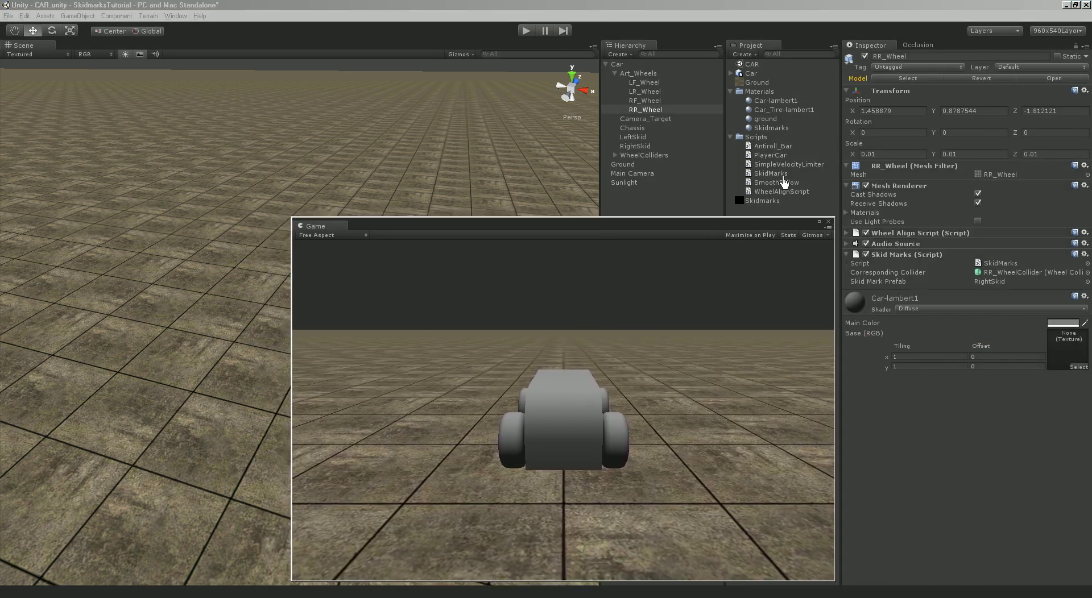
pyautogui.click(773, 174)
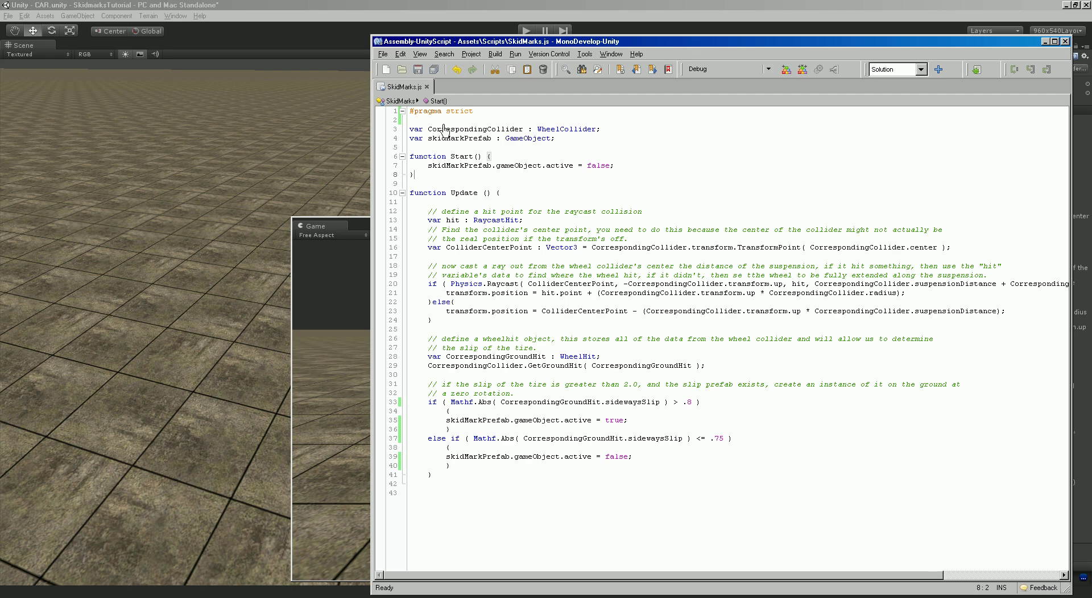
# Highlight the CorrespondingCollider WheelCollider declaration on line 3.
pyautogui.click(602, 130)
pyautogui.moveTo(599, 134); pyautogui.dragTo(405, 132)
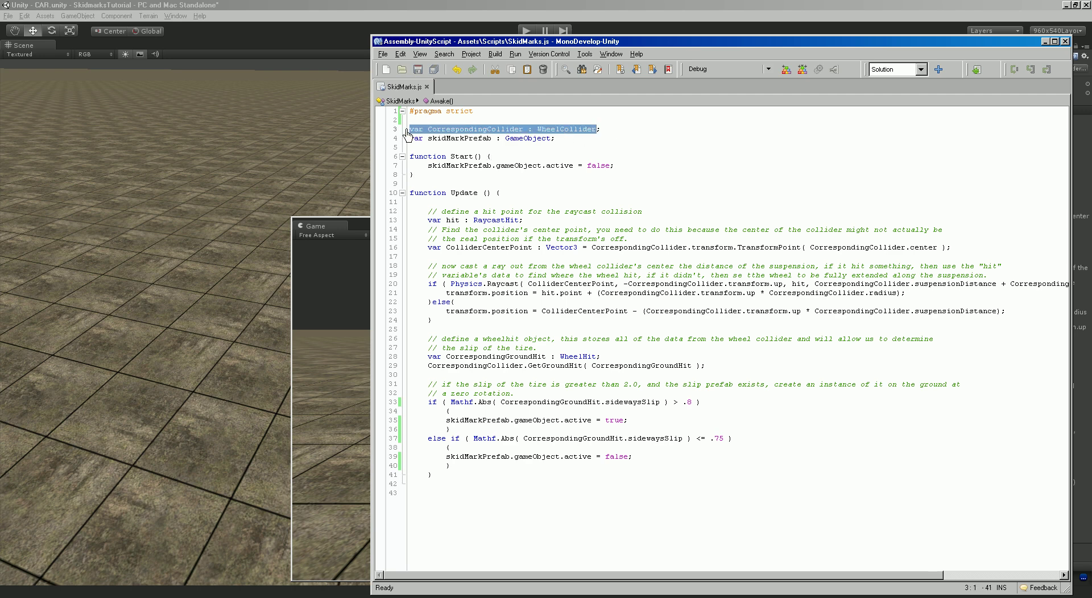
pyautogui.click(611, 131)
pyautogui.moveTo(612, 135); pyautogui.dragTo(401, 133)
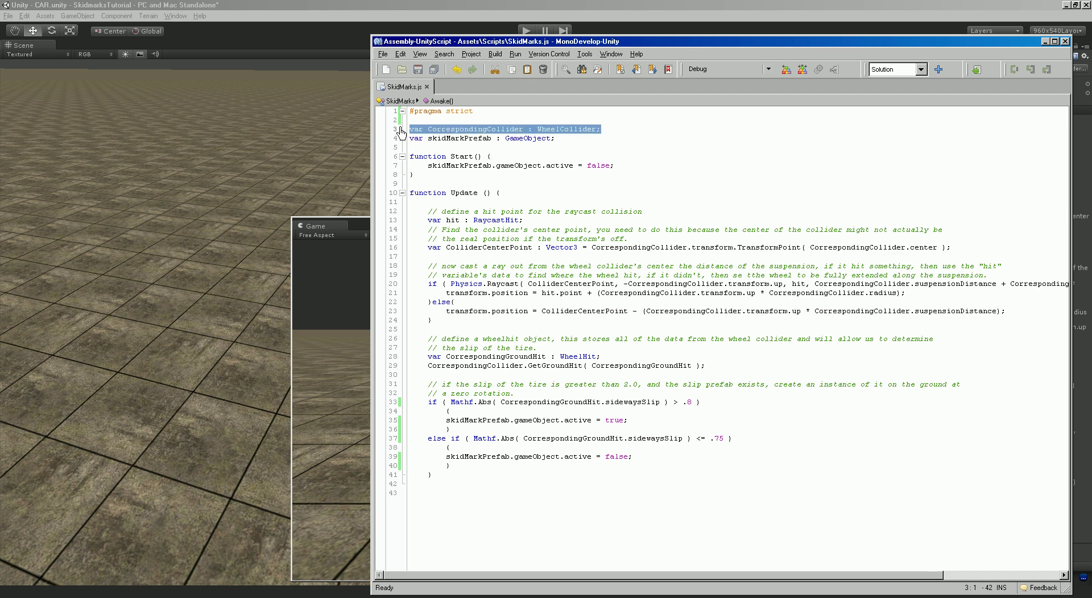
pyautogui.click(450, 132)
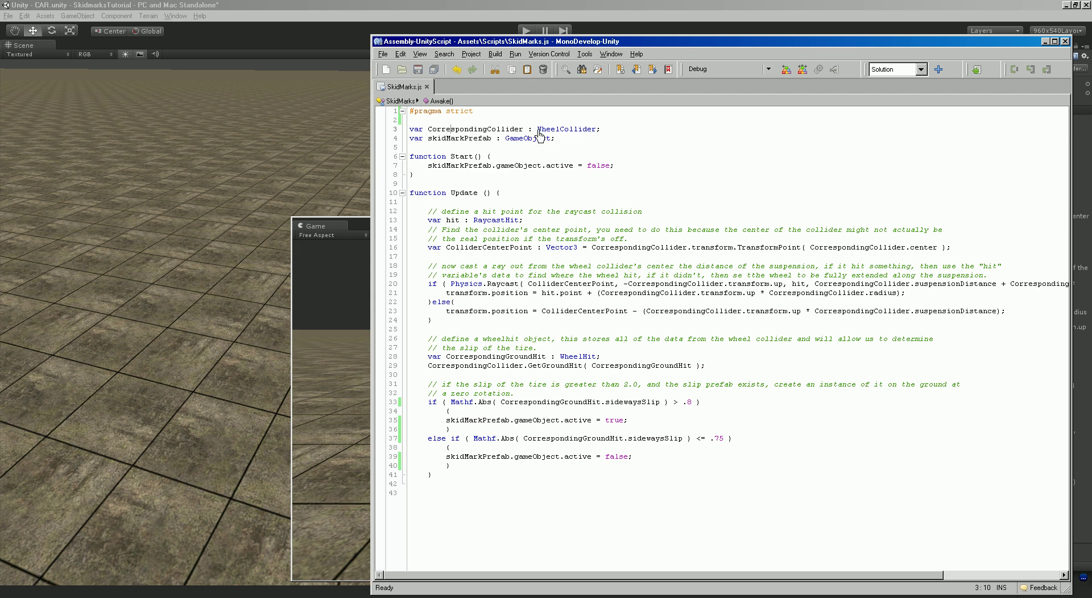
pyautogui.moveTo(539, 134); pyautogui.dragTo(408, 139)
pyautogui.click(544, 150)
# Highlight the skidMarkPrefab variable and the Start line that deactivates the prefab.
pyautogui.click(464, 141)
pyautogui.moveTo(490, 139); pyautogui.dragTo(428, 140)
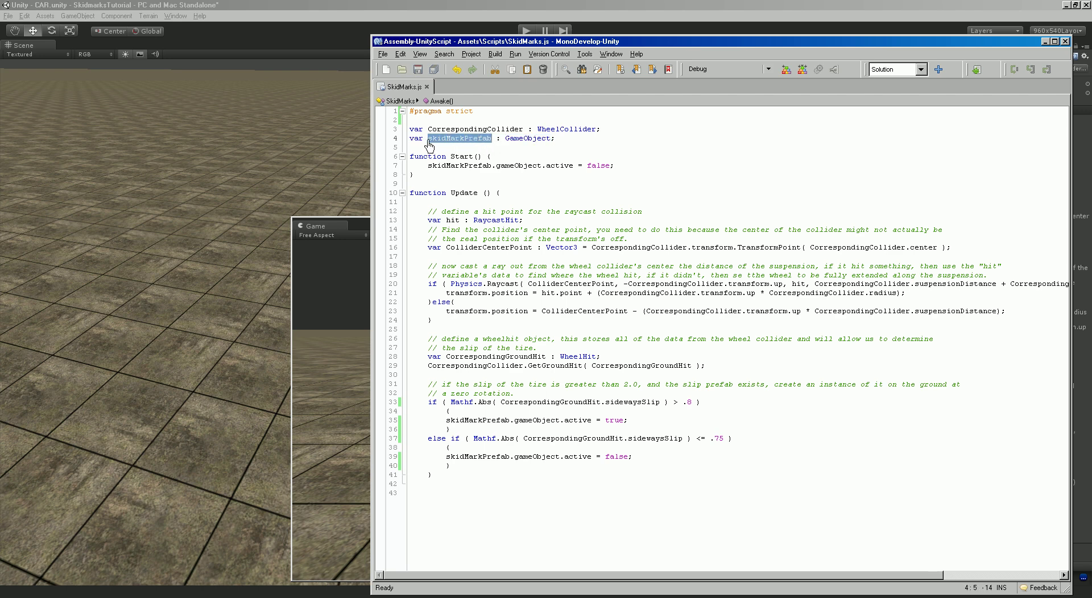
pyautogui.click(556, 141)
pyautogui.moveTo(619, 170); pyautogui.dragTo(404, 160)
pyautogui.click(507, 156)
pyautogui.moveTo(614, 168); pyautogui.dragTo(422, 172)
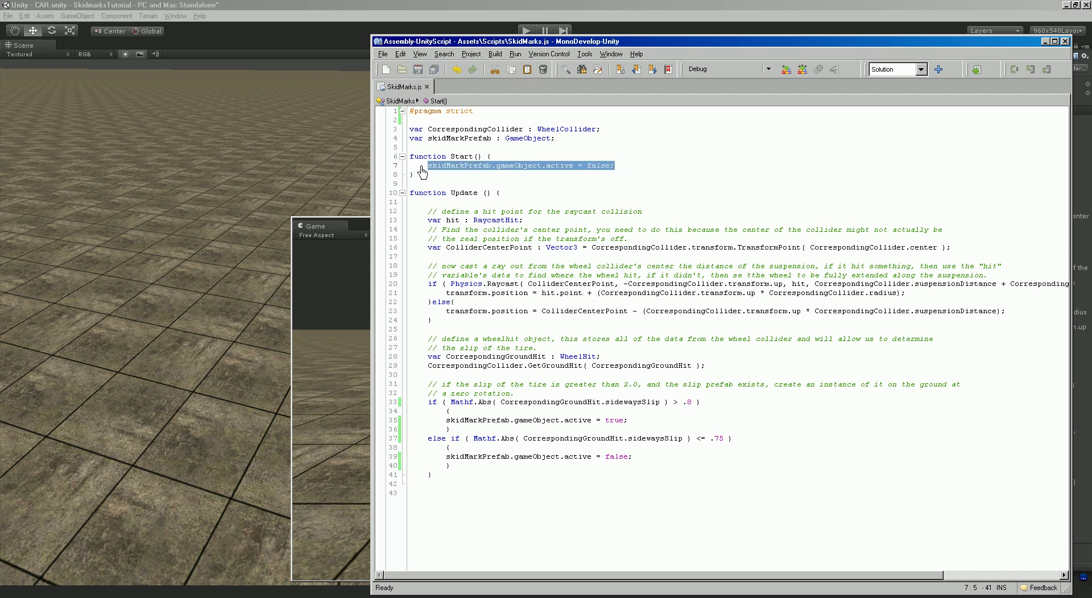
pyautogui.click(493, 167)
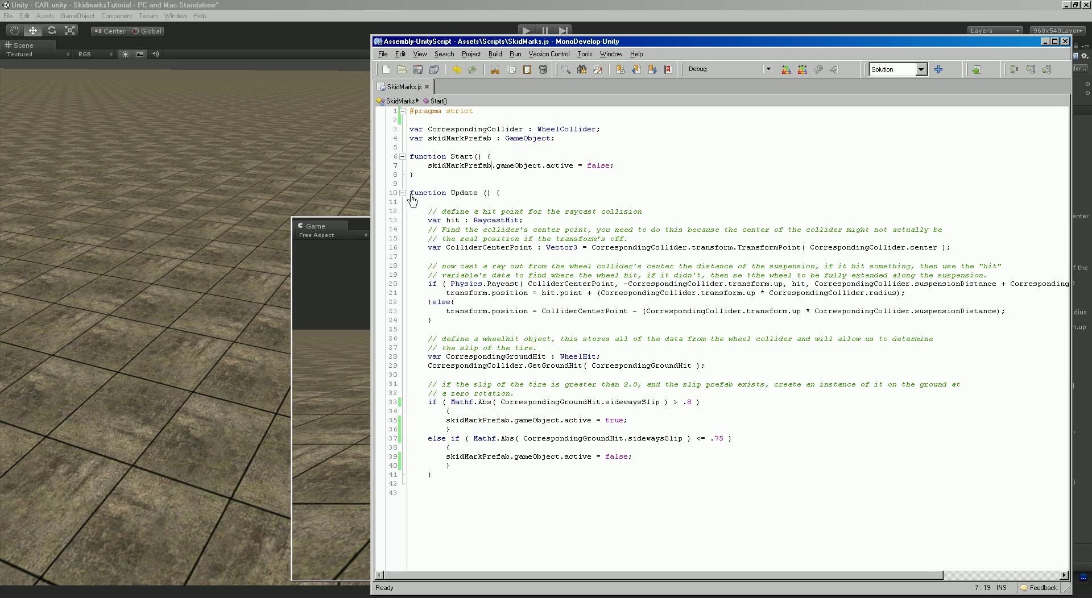
pyautogui.click(411, 195)
pyautogui.moveTo(411, 196); pyautogui.dragTo(503, 197)
pyautogui.click(503, 196)
pyautogui.moveTo(433, 476); pyautogui.dragTo(380, 198)
pyautogui.click(503, 196)
pyautogui.moveTo(528, 220); pyautogui.dragTo(428, 209)
pyautogui.click(447, 218)
pyautogui.moveTo(592, 250); pyautogui.dragTo(688, 253)
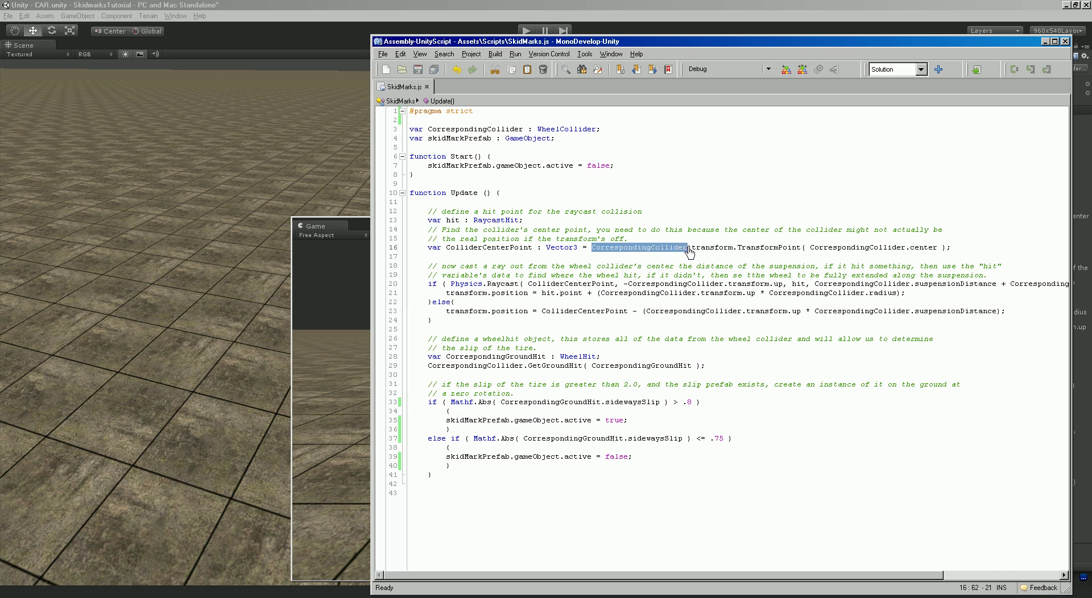
pyautogui.doubleClick(501, 251)
pyautogui.click(504, 253)
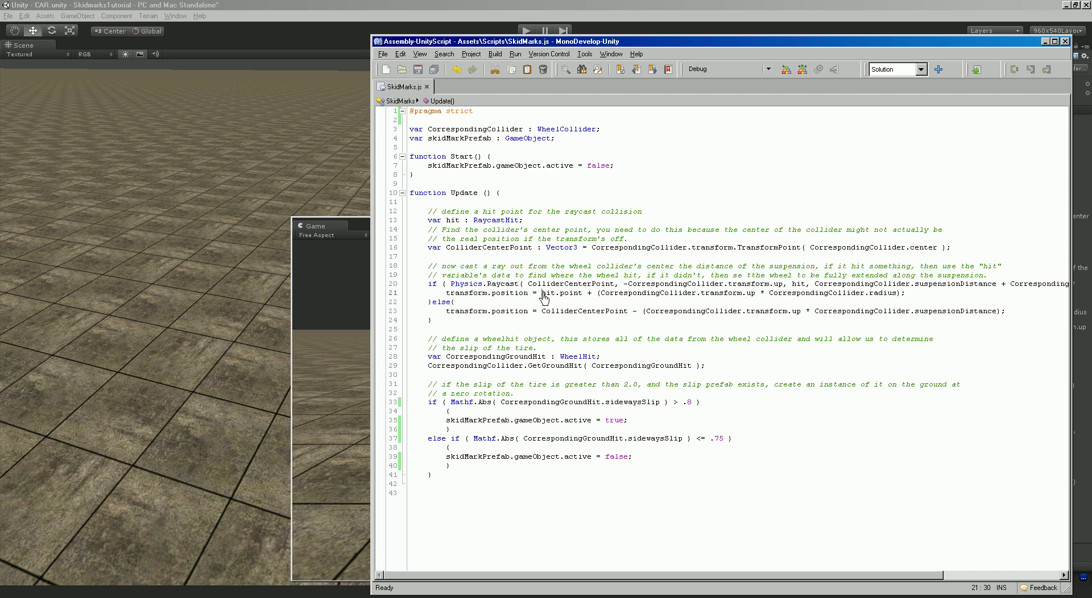
pyautogui.moveTo(543, 296); pyautogui.dragTo(580, 301)
pyautogui.click(630, 297)
pyautogui.moveTo(602, 358)
pyautogui.mouseDown()
pyautogui.moveTo(446, 362)
pyautogui.moveTo(595, 359)
pyautogui.mouseUp()
pyautogui.click(448, 361)
pyautogui.click(603, 359)
pyautogui.moveTo(528, 369); pyautogui.dragTo(582, 368)
pyautogui.click(582, 368)
pyautogui.moveTo(429, 388); pyautogui.dragTo(462, 485)
pyautogui.click(464, 468)
pyautogui.moveTo(606, 403)
pyautogui.mouseDown()
pyautogui.moveTo(657, 407)
pyautogui.moveTo(606, 404)
pyautogui.mouseUp()
pyautogui.click(664, 412)
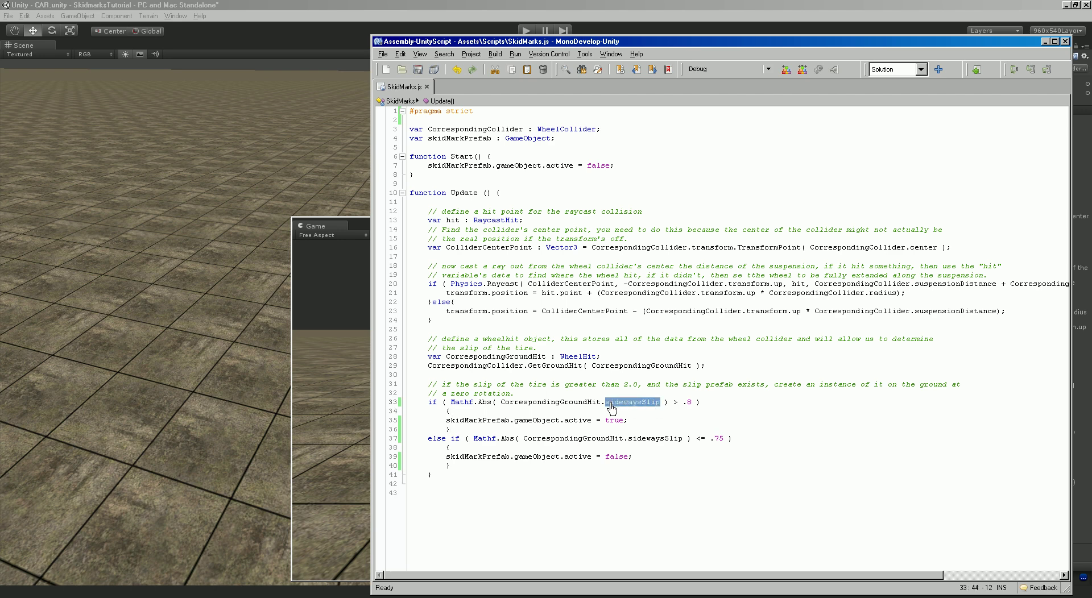
pyautogui.click(612, 407)
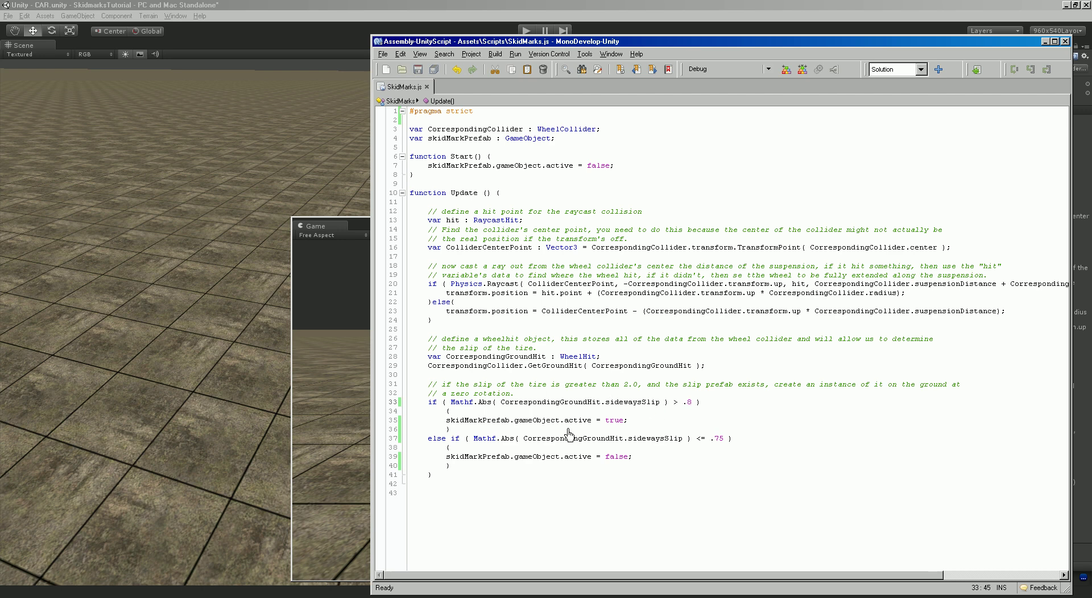
pyautogui.moveTo(446, 421); pyautogui.dragTo(626, 424)
pyautogui.click(633, 425)
pyautogui.doubleClick(687, 403)
pyautogui.click(548, 466)
pyautogui.moveTo(634, 466); pyautogui.dragTo(447, 458)
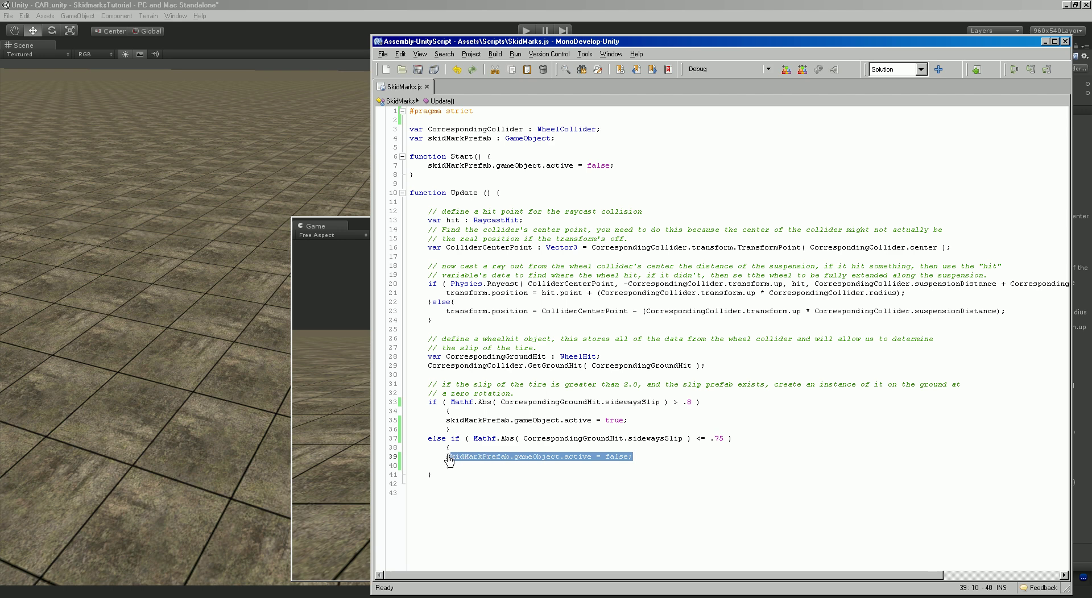
pyautogui.click(525, 450)
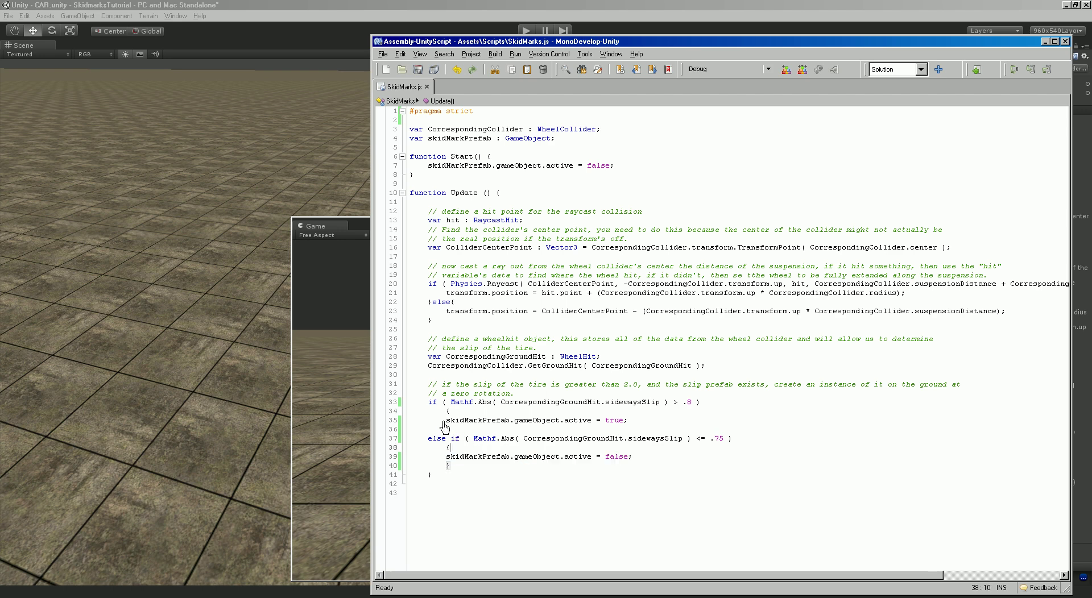
pyautogui.doubleClick(687, 403)
pyautogui.moveTo(696, 441); pyautogui.dragTo(714, 442)
pyautogui.click(726, 446)
pyautogui.moveTo(698, 442); pyautogui.dragTo(722, 443)
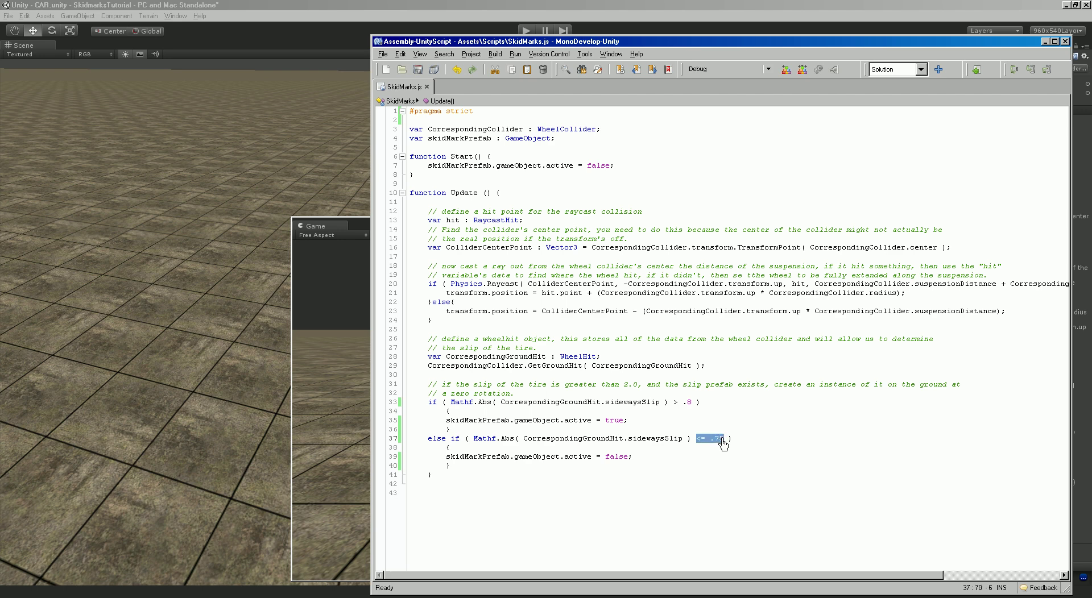
pyautogui.click(633, 458)
pyautogui.doubleClick(688, 403)
pyautogui.click(692, 404)
pyautogui.hotkey('shift', 'Left')
pyautogui.write('3')
pyautogui.click(719, 441)
pyautogui.hotkey('shift', 'Left')
pyautogui.write('2')
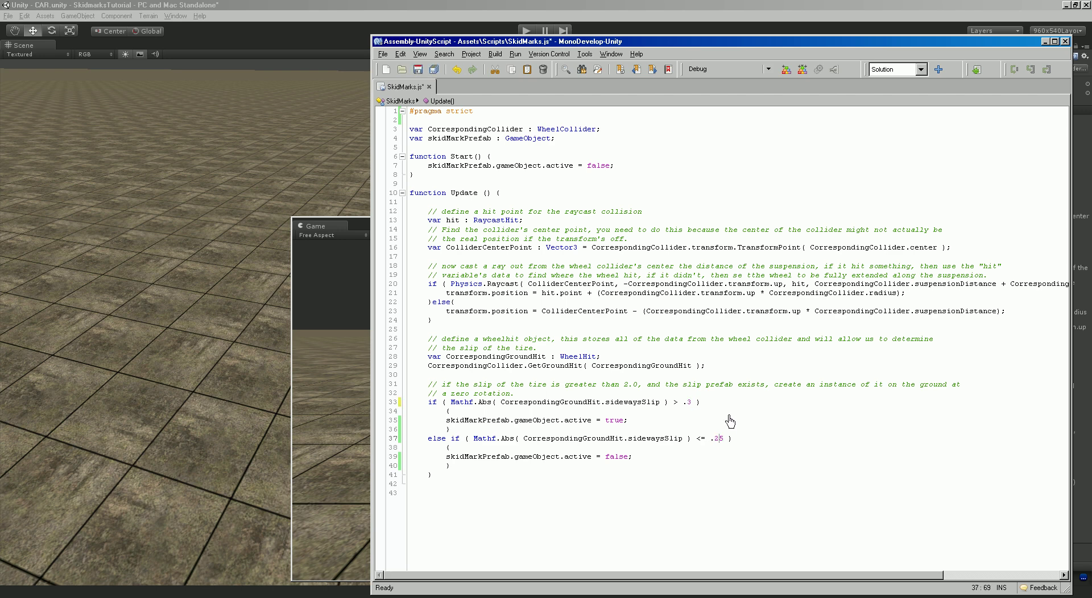
pyautogui.press('Up')
pyautogui.press('Up')
pyautogui.press('Up')
pyautogui.hotkey('ctrl', 'z')
pyautogui.hotkey('ctrl', 'z')
pyautogui.click(728, 423)
pyautogui.moveTo(683, 404); pyautogui.dragTo(690, 405)
pyautogui.click(705, 404)
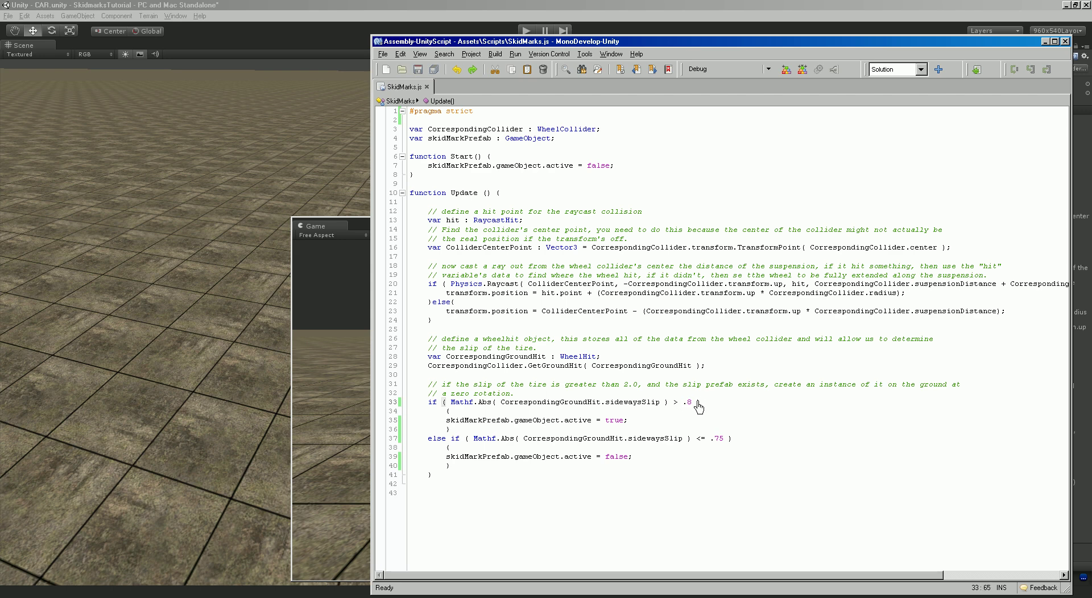
pyautogui.moveTo(682, 404); pyautogui.dragTo(691, 404)
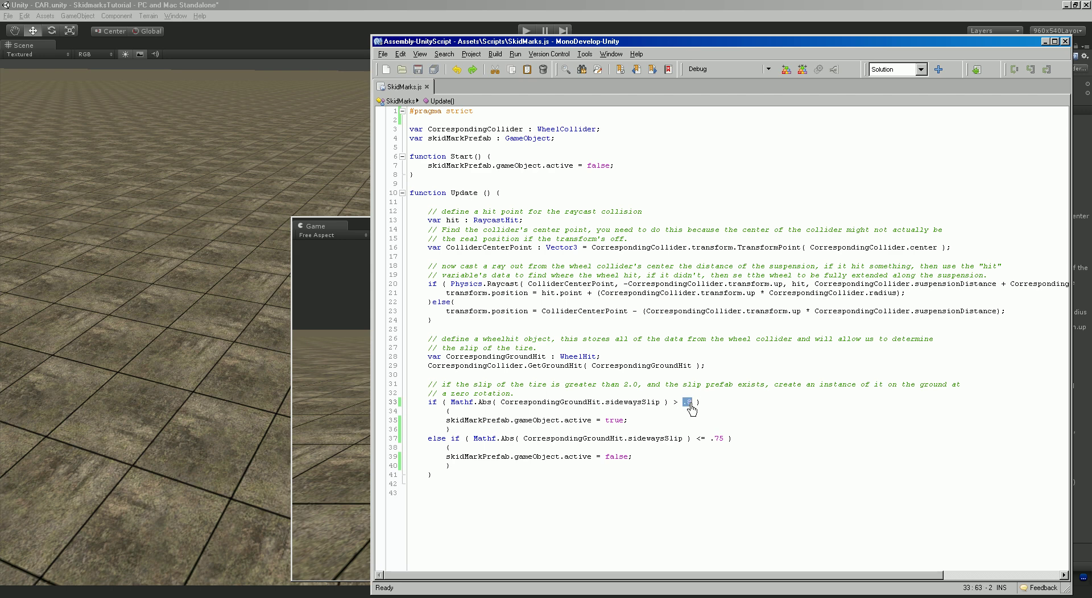
pyautogui.click(732, 442)
# Bring Unity back in front of MonoDevelop and focus the floating Game window.
pyautogui.click(692, 360)
pyautogui.click(761, 9)
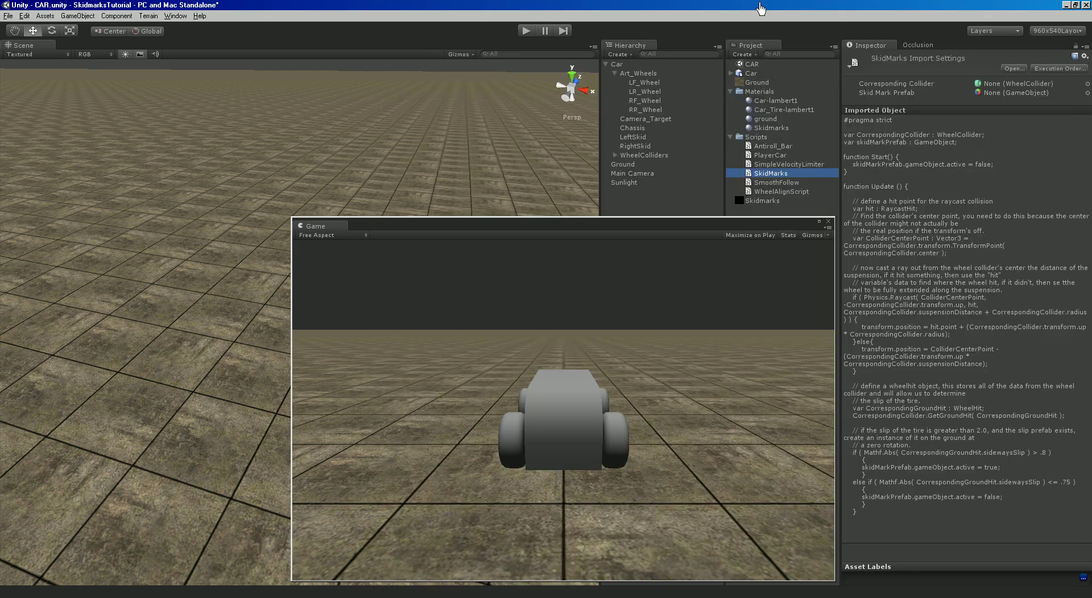
pyautogui.doubleClick(756, 173)
pyautogui.click(603, 20)
pyautogui.click(680, 226)
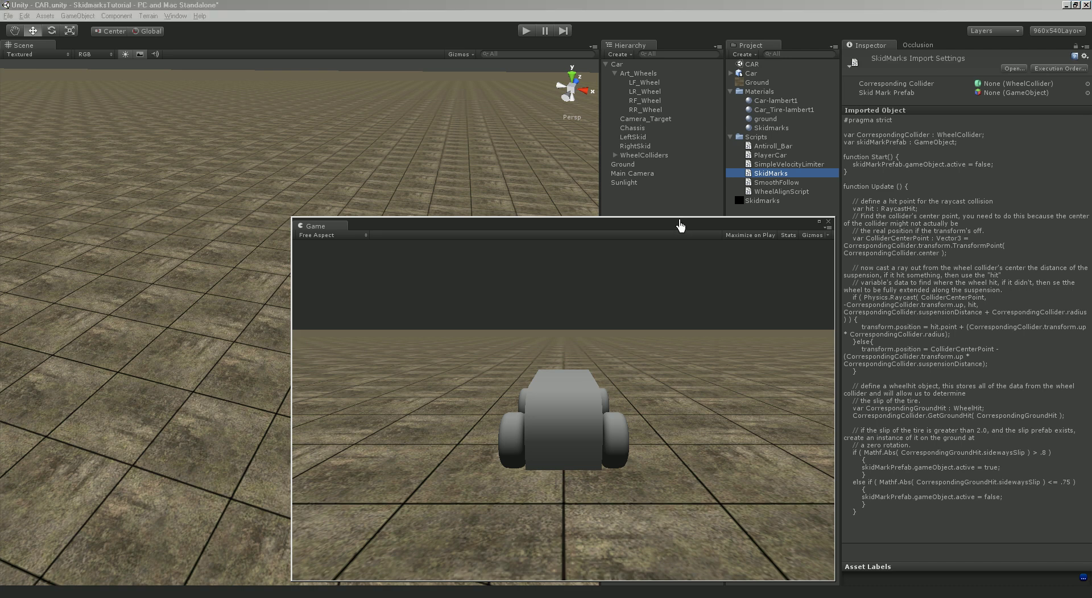